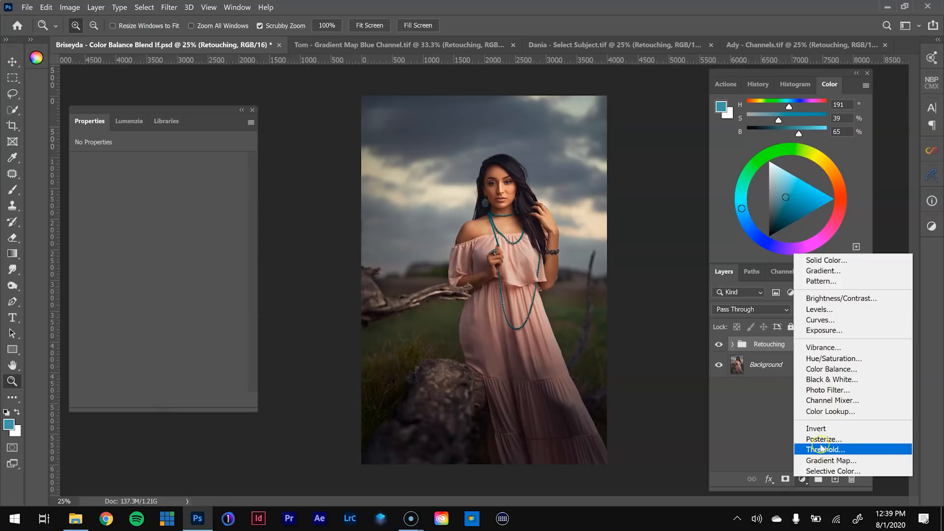
# - Add a Color Balance adjustment layer and set its Shadows to Magenta–Green -20 and Yellow–Blue +12
pyautogui.click(834, 369)
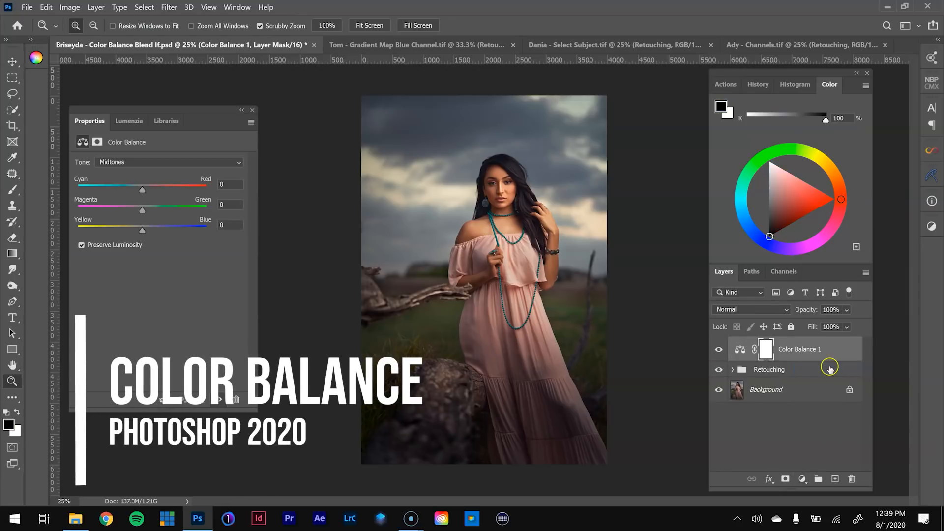
pyautogui.click(745, 353)
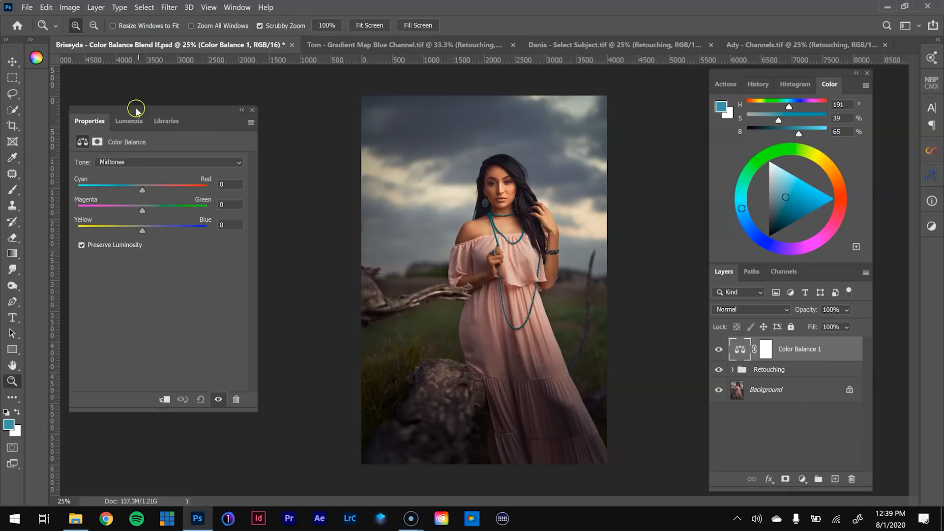
pyautogui.click(116, 163)
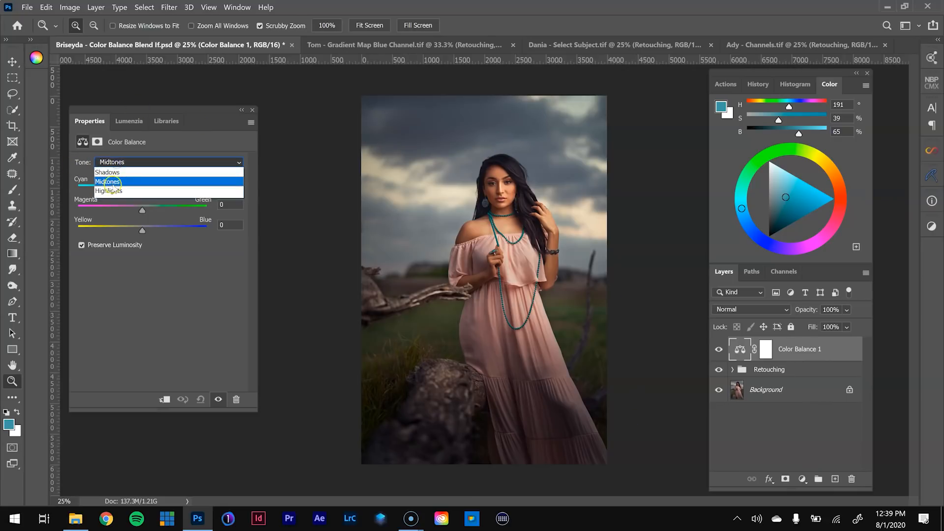
pyautogui.click(110, 173)
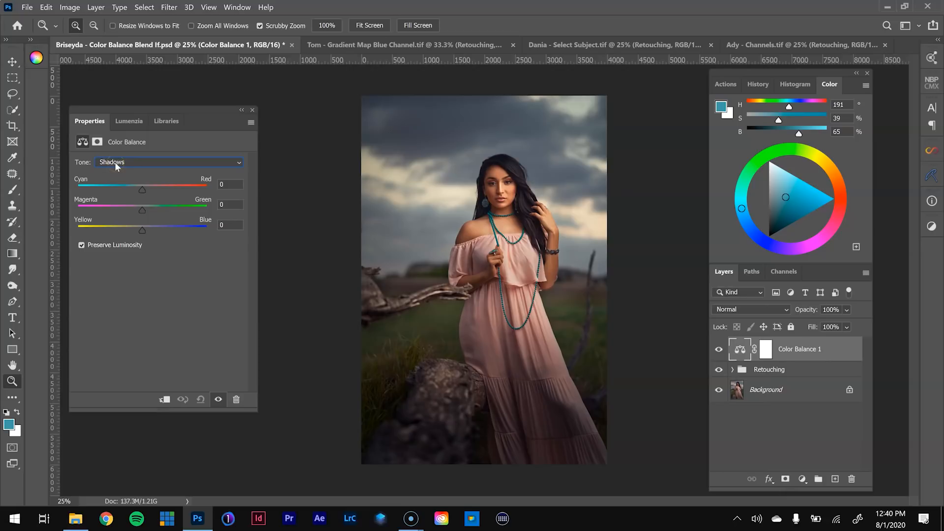
pyautogui.click(142, 231)
pyautogui.moveTo(143, 229); pyautogui.dragTo(130, 211)
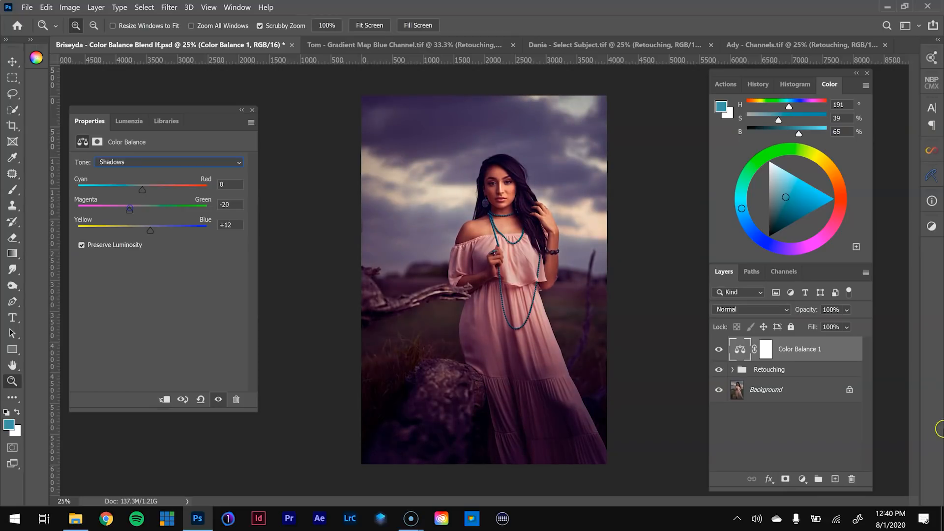
# - Examine the woman's face and hair up close with the Color Balance 1 layer off and on
pyautogui.click(501, 183)
pyautogui.click(502, 182)
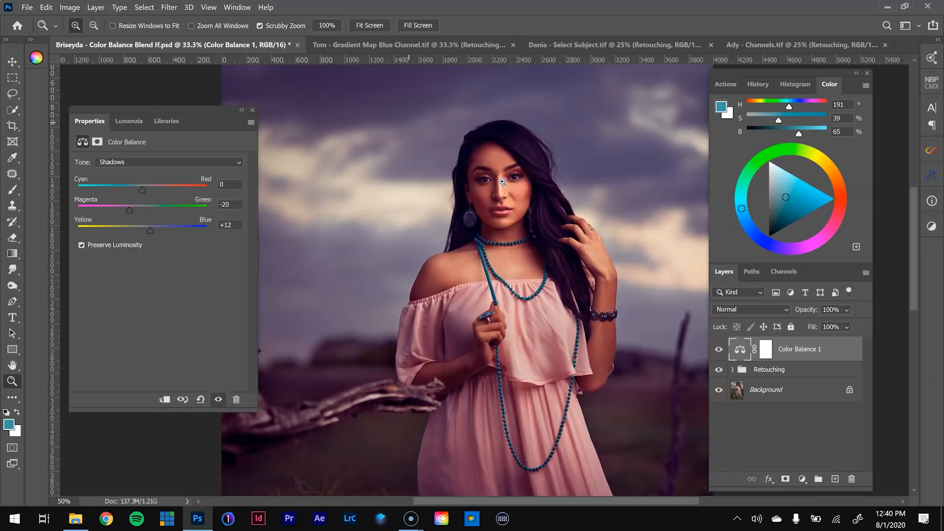
pyautogui.click(534, 250)
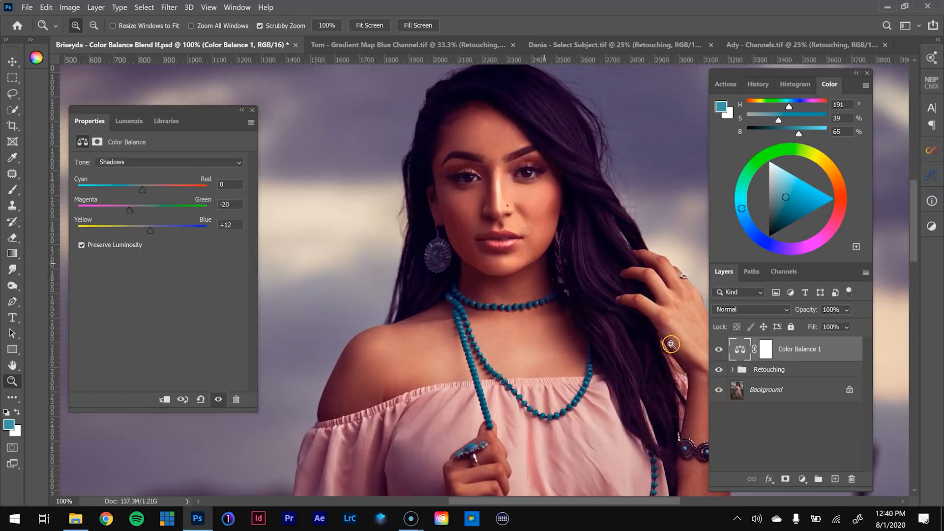
pyautogui.click(719, 350)
pyautogui.click(718, 350)
pyautogui.hotkey('ctrl', '-')
pyautogui.hotkey('ctrl', '-')
pyautogui.hotkey('ctrl', '-')
pyautogui.hotkey('ctrl', '-')
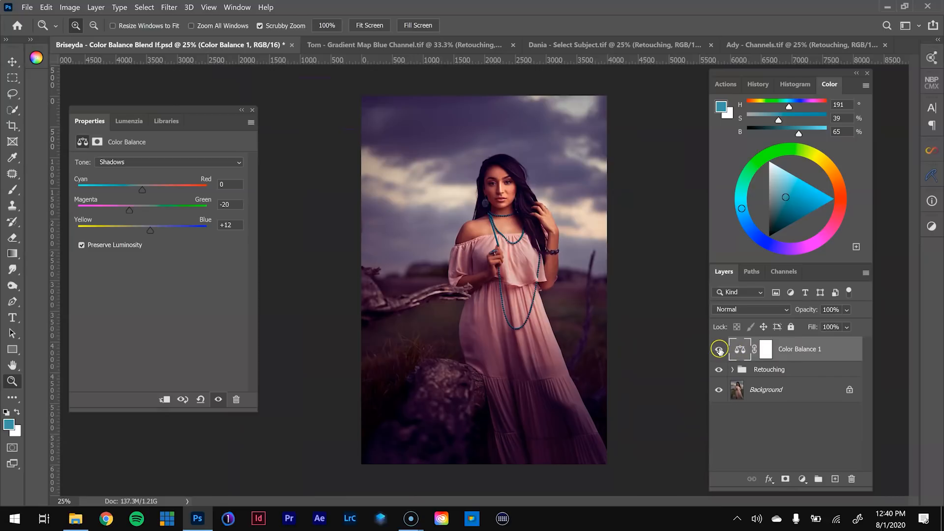
# - Hide the Color Balance 1 layer and add a second Color Balance adjustment layer with its tone set to Shadows
pyautogui.click(719, 350)
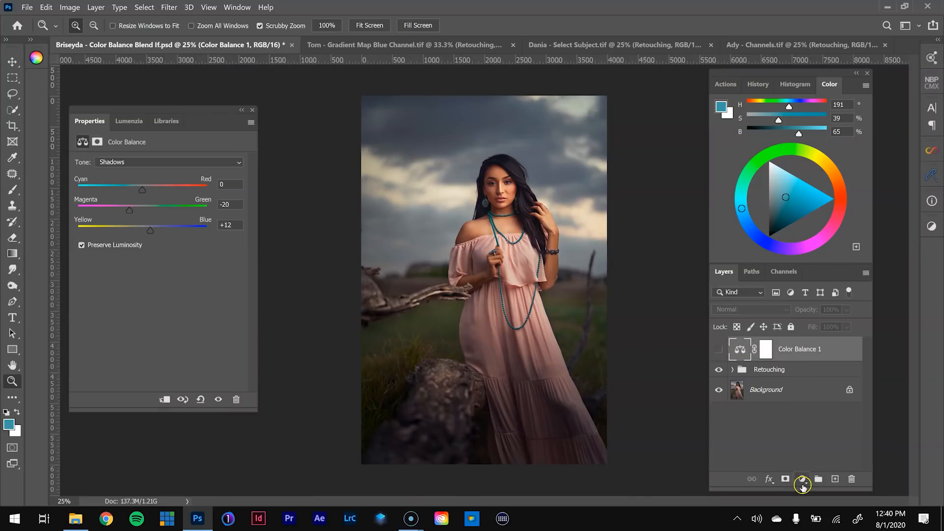
pyautogui.click(802, 485)
pyautogui.click(832, 377)
pyautogui.click(180, 167)
pyautogui.click(138, 169)
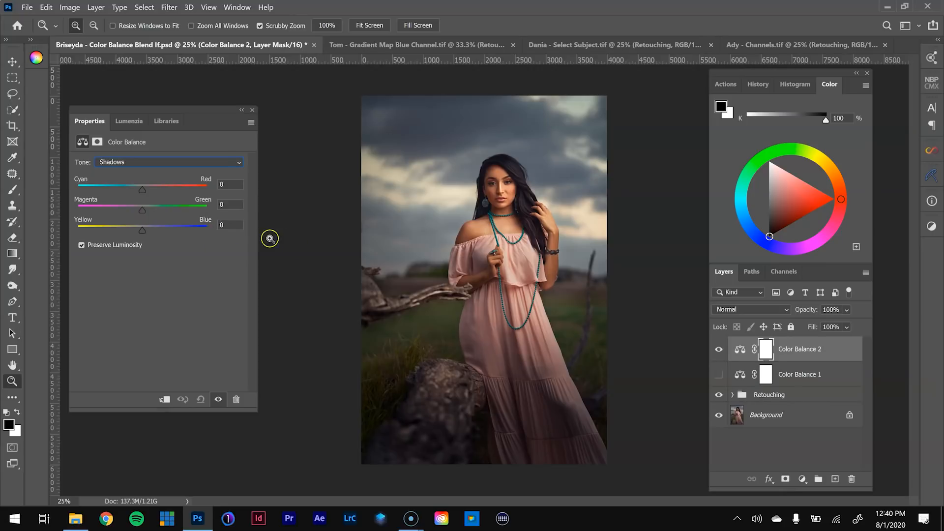
# - Set the second Color Balance layer's Shadows to Magenta–Green -12 and Yellow–Blue +2, and compare the image without it
pyautogui.moveTo(131, 211)
pyautogui.mouseDown()
pyautogui.moveTo(143, 210)
pyautogui.moveTo(135, 211)
pyautogui.mouseUp()
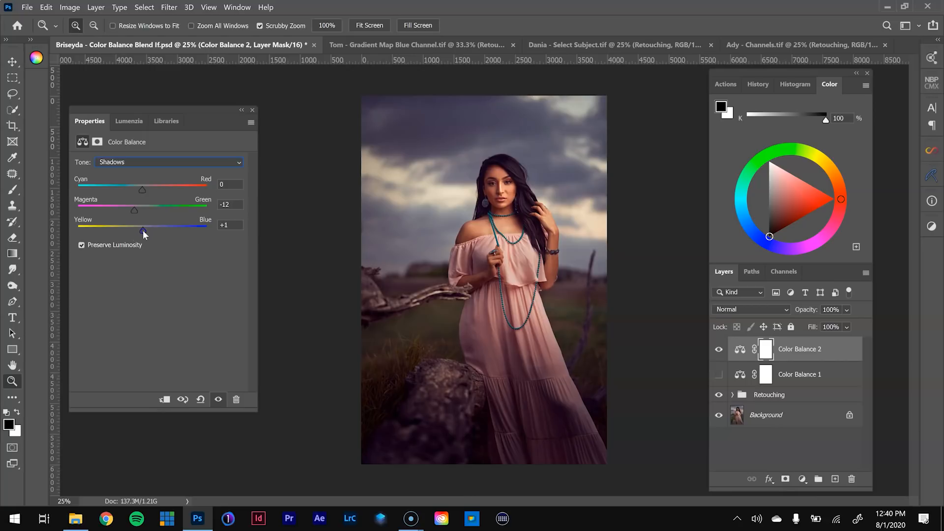
pyautogui.click(243, 230)
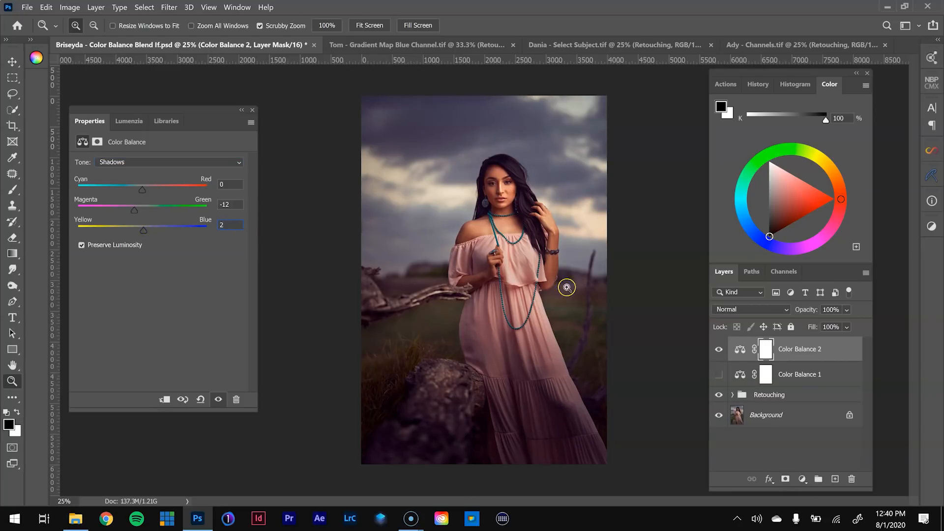
pyautogui.click(740, 349)
pyautogui.click(718, 350)
pyautogui.click(717, 351)
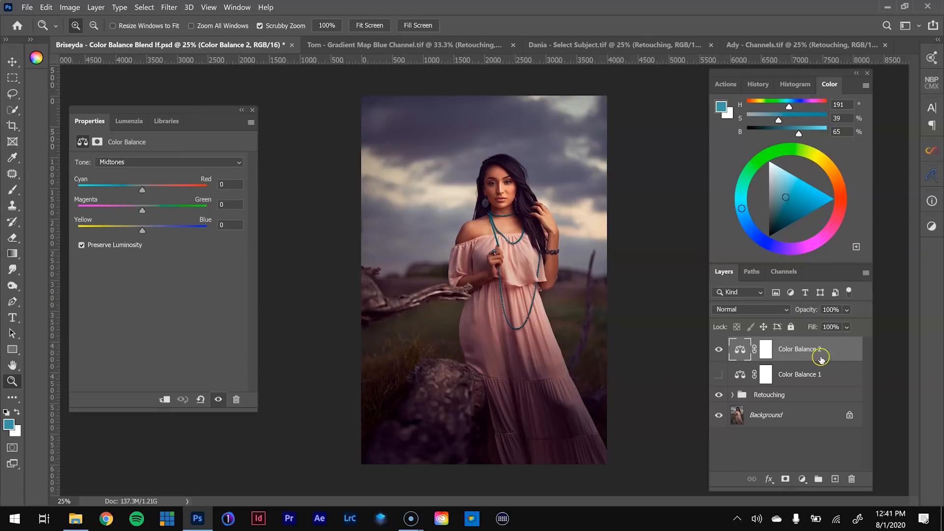
# - Open the Color Balance 2 layer's blending options and lower the Blend If Underlying Layer white limit to 72
pyautogui.doubleClick(849, 353)
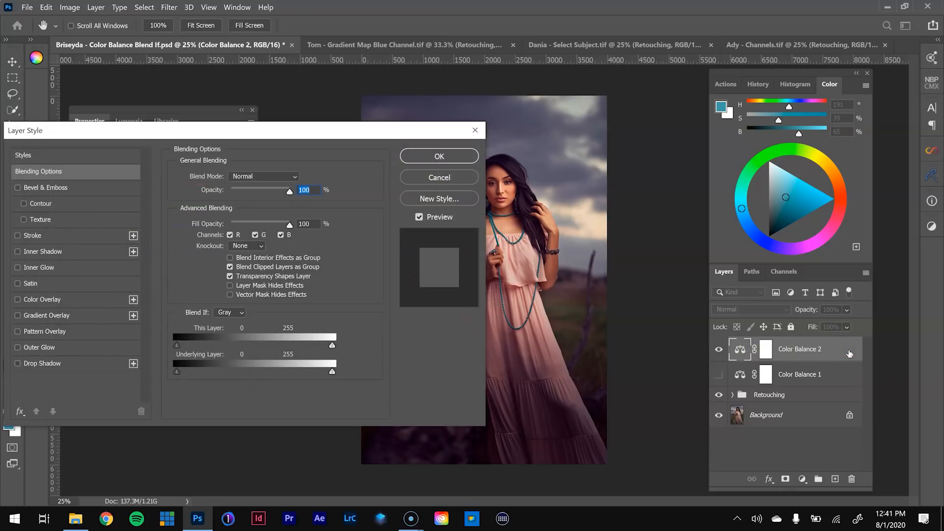
pyautogui.moveTo(407, 134); pyautogui.dragTo(447, 132)
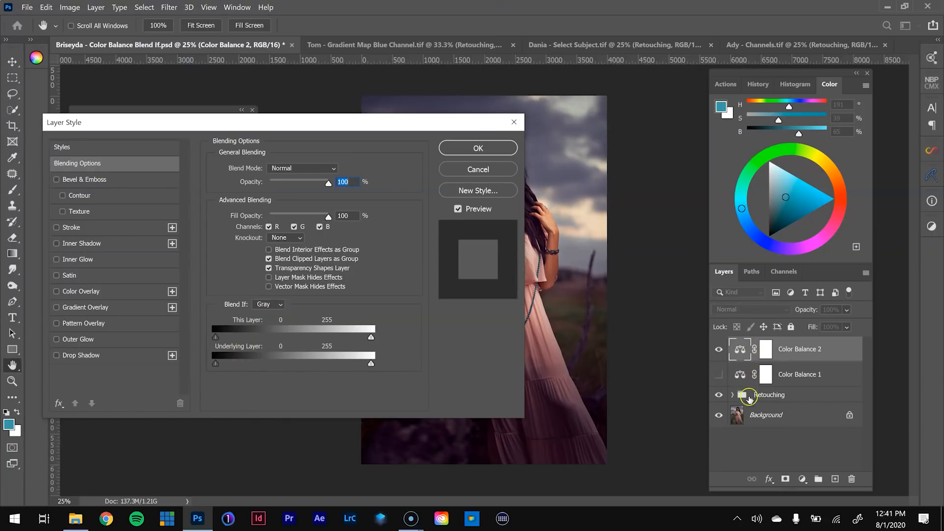
pyautogui.moveTo(424, 126); pyautogui.dragTo(283, 128)
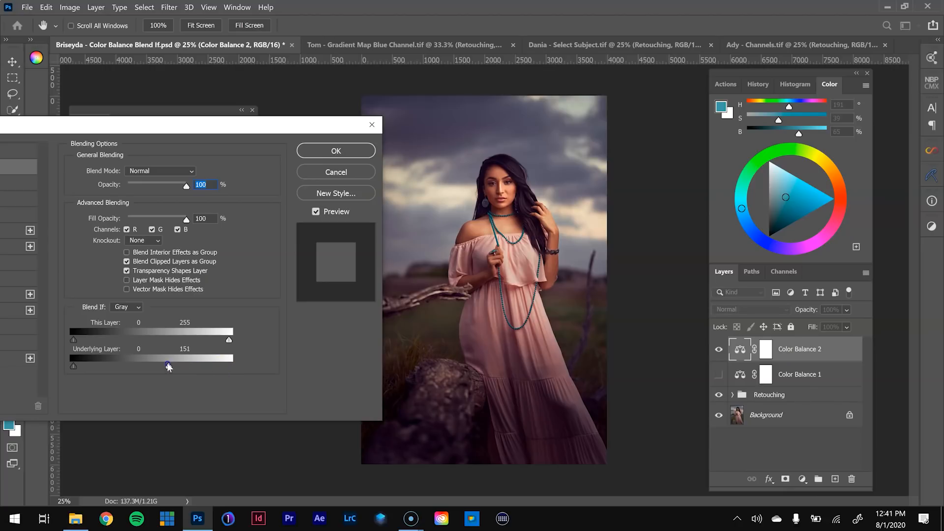
pyautogui.moveTo(151, 366); pyautogui.dragTo(146, 366)
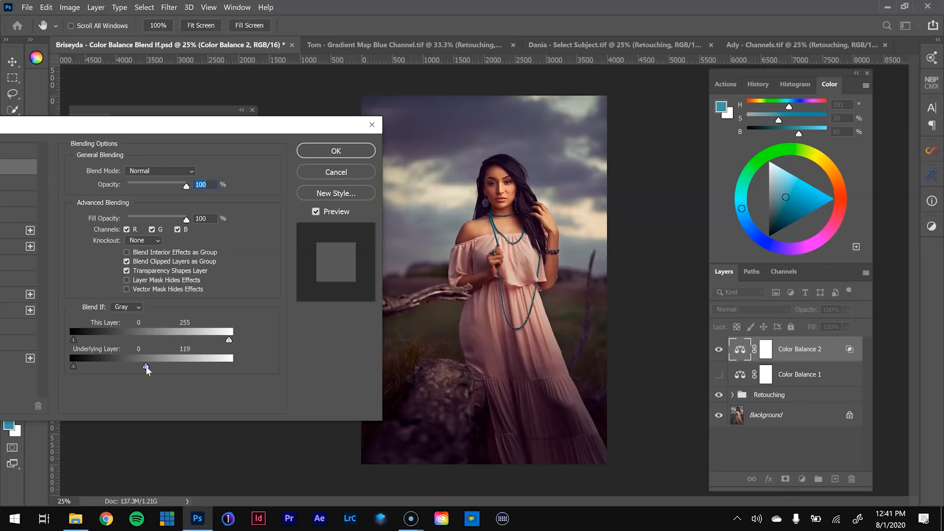
pyautogui.moveTo(146, 365); pyautogui.dragTo(142, 366)
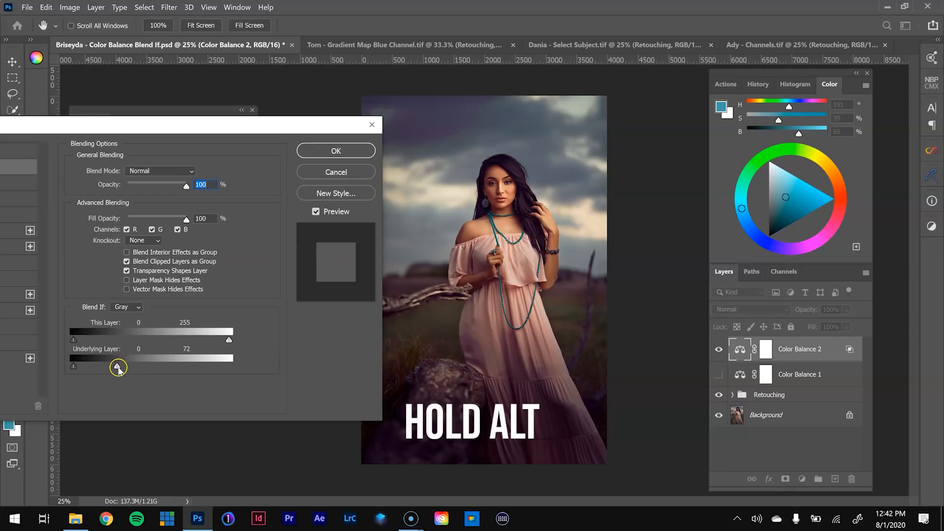
# - Split the Underlying Layer white limit to 49 / 72, compare the preview, and apply the layer style
pyautogui.press('alt')
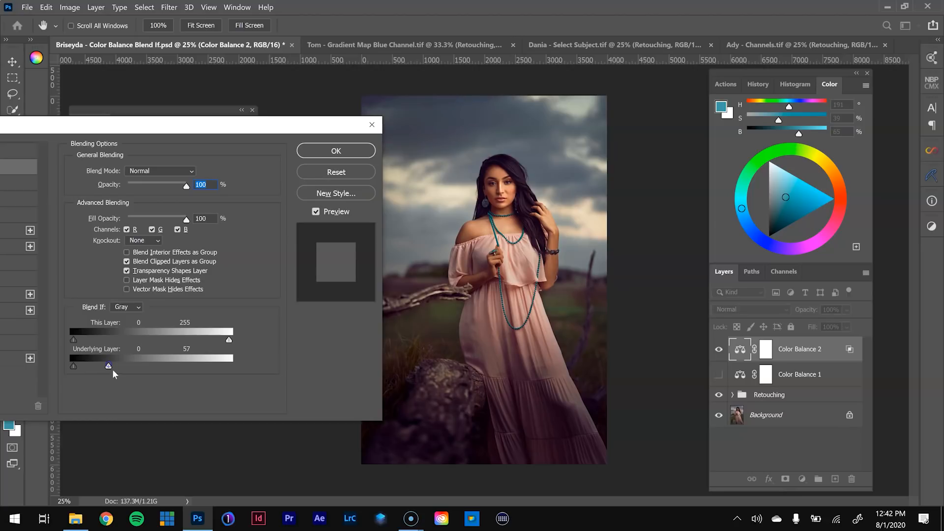
pyautogui.moveTo(109, 371); pyautogui.dragTo(111, 379)
pyautogui.moveTo(110, 365); pyautogui.dragTo(105, 366)
pyautogui.click(316, 211)
pyautogui.click(316, 211)
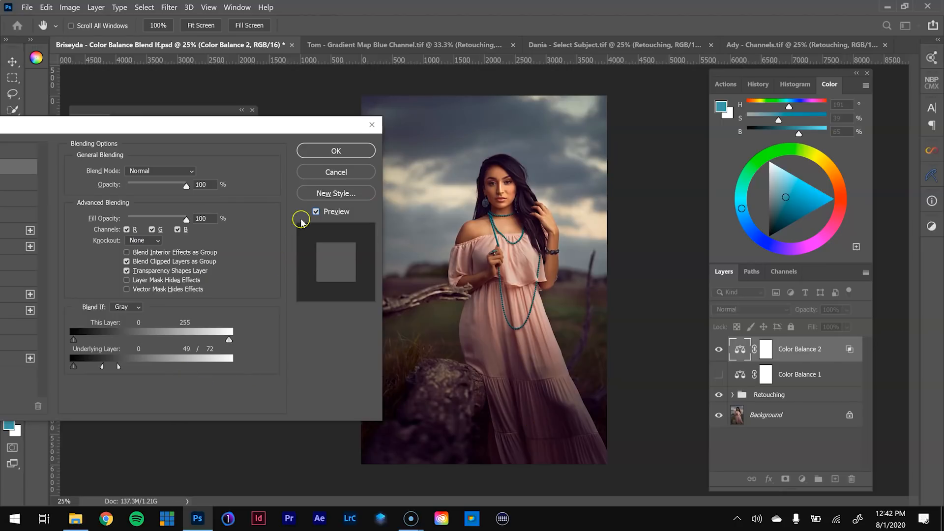
pyautogui.press('z')
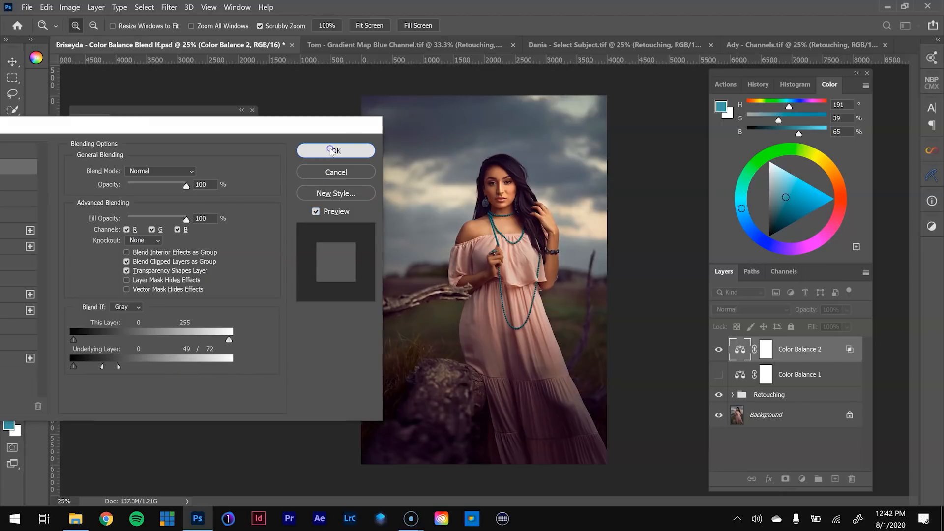
pyautogui.click(332, 151)
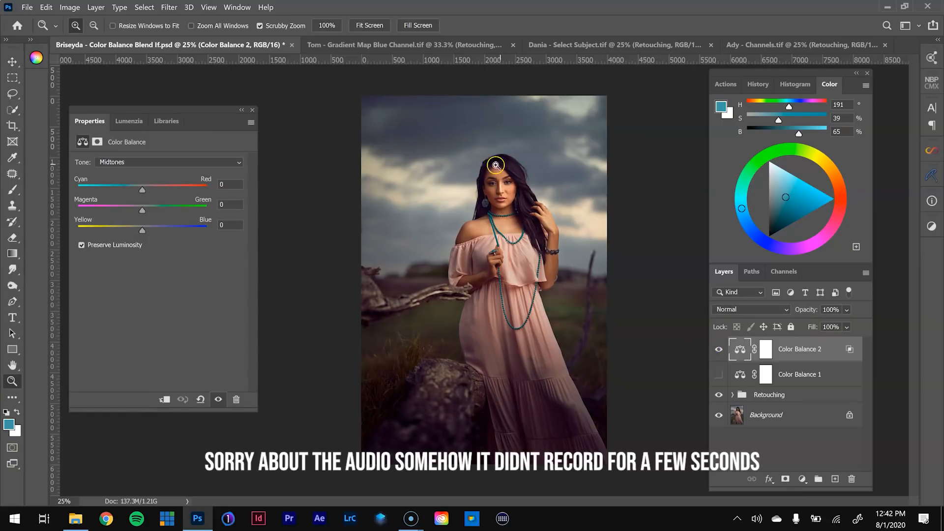
# - Paint black with the Brush on the Color Balance 2 layer mask over the woman's hair
pyautogui.press('b')
pyautogui.press('d')
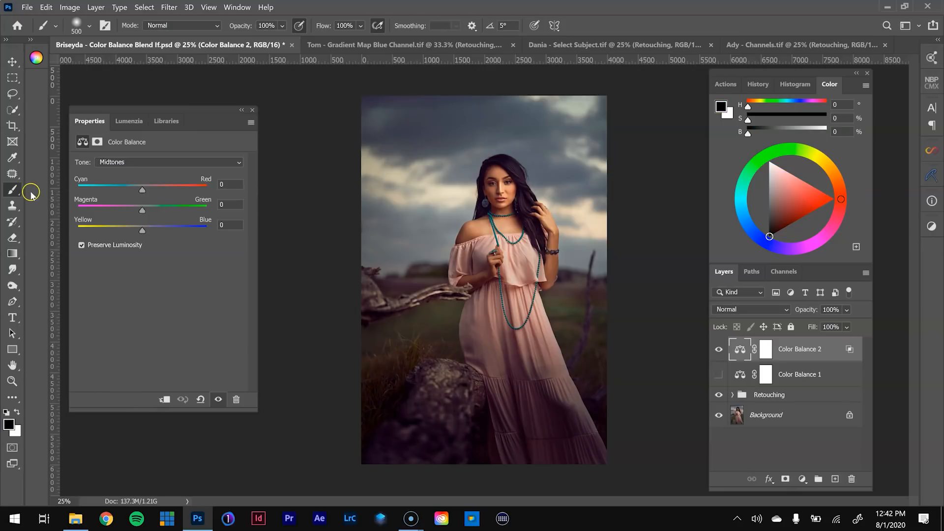
pyautogui.click(765, 349)
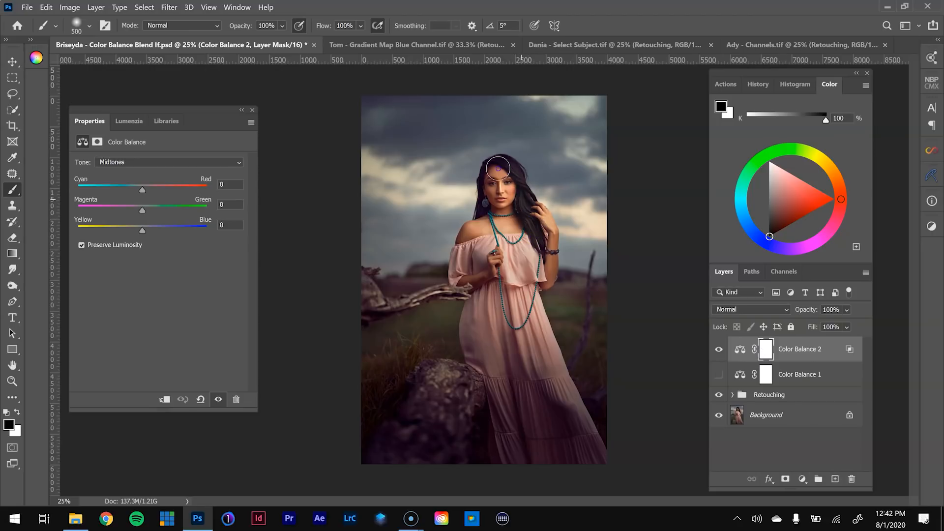
pyautogui.moveTo(489, 182); pyautogui.dragTo(496, 182)
# - Show only the Color Balance 1 layer and set its Shadows to Magenta–Green -12 and Yellow–Blue +2
pyautogui.click(766, 370)
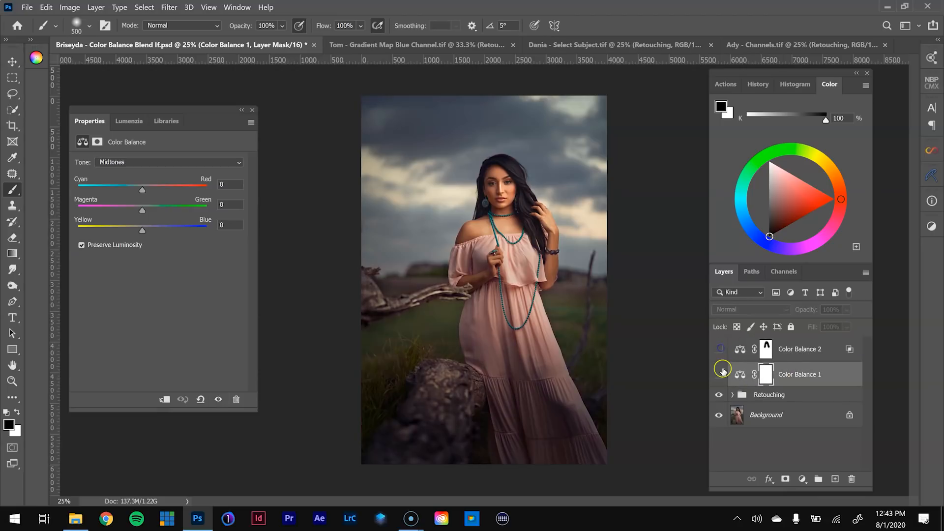
pyautogui.click(718, 375)
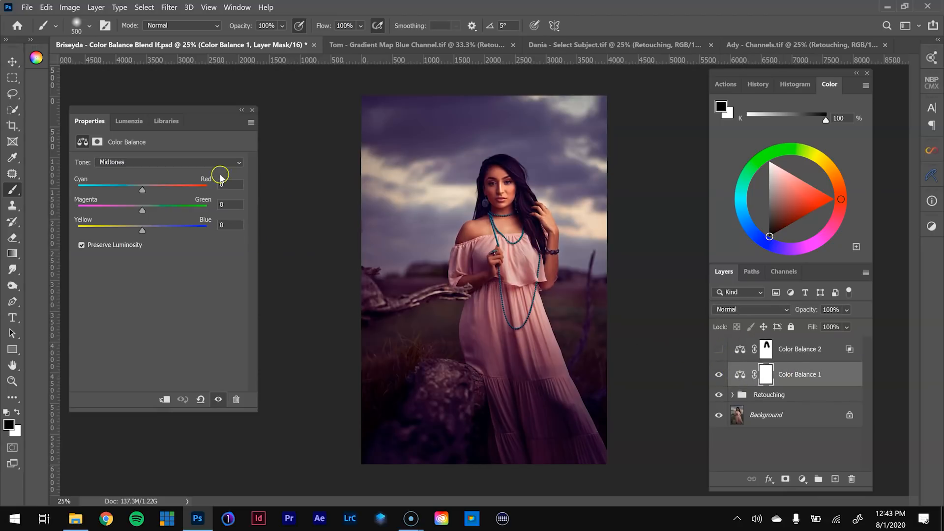
pyautogui.click(178, 162)
pyautogui.click(138, 169)
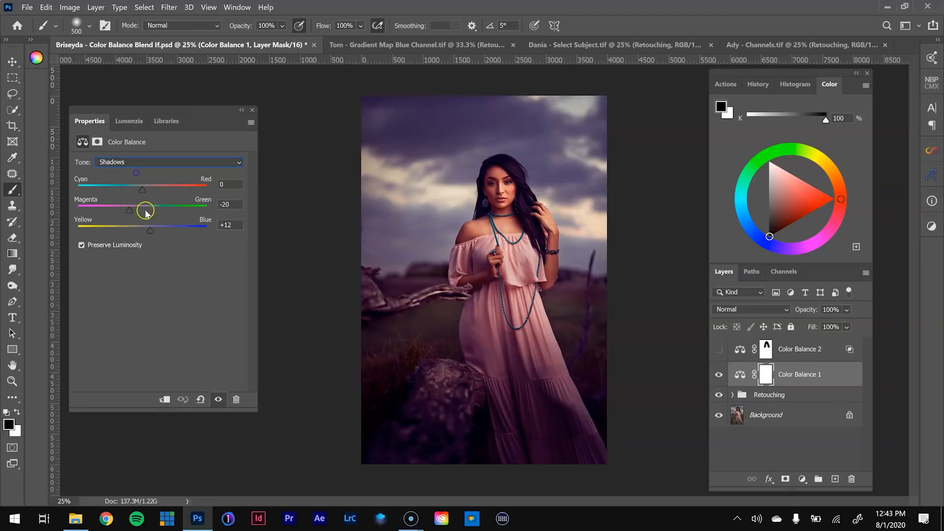
pyautogui.click(236, 205)
pyautogui.write('-12')
pyautogui.write('1')
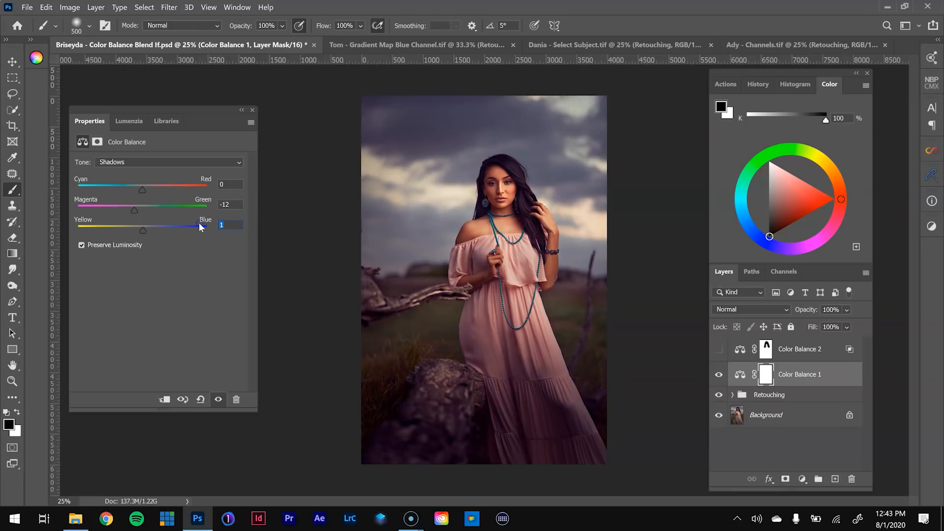
pyautogui.press('Return')
# - Hide the Color Balance 1 layer and show Color Balance 2 instead, comparing the image with and without it
pyautogui.click(719, 374)
pyautogui.click(718, 349)
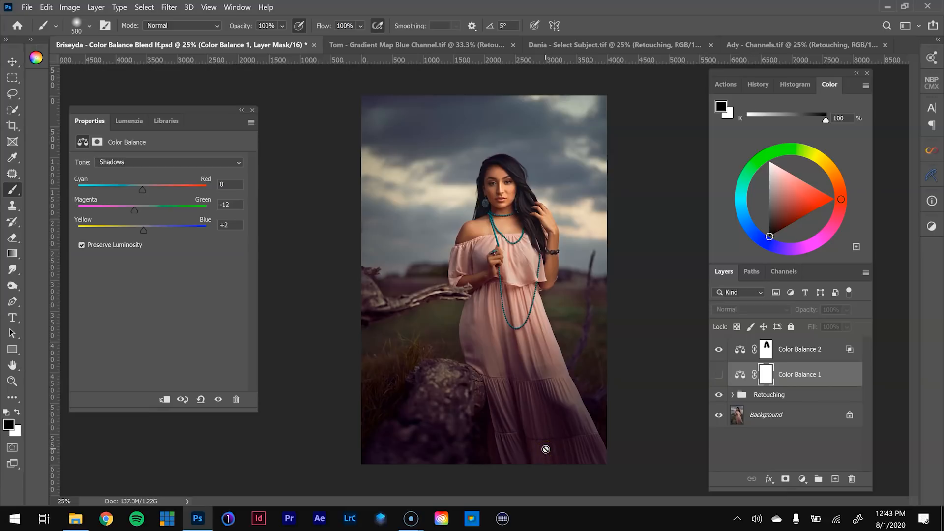
pyautogui.click(718, 350)
pyautogui.click(718, 350)
# - Add a Curves adjustment layer above Color Balance 2 and raise an RGB curve point to Input 191, Output 197
pyautogui.click(766, 350)
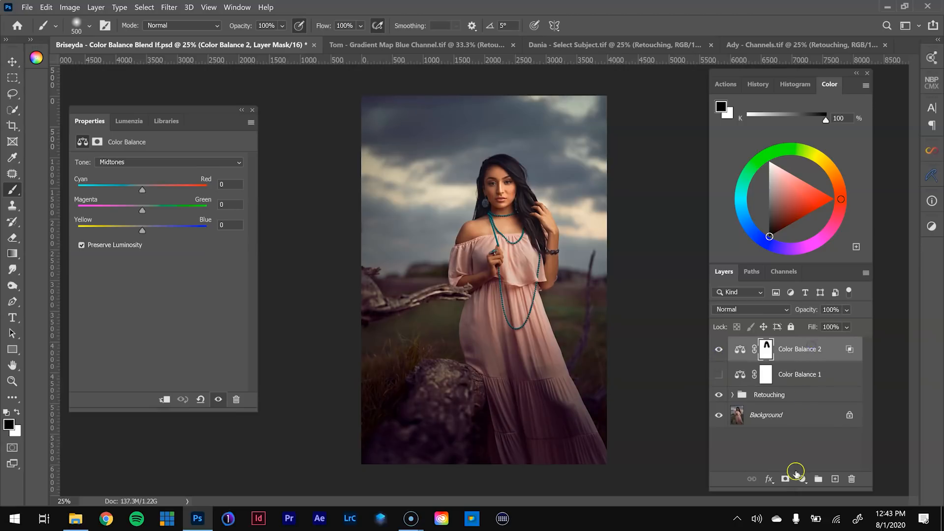
pyautogui.click(802, 479)
pyautogui.click(818, 321)
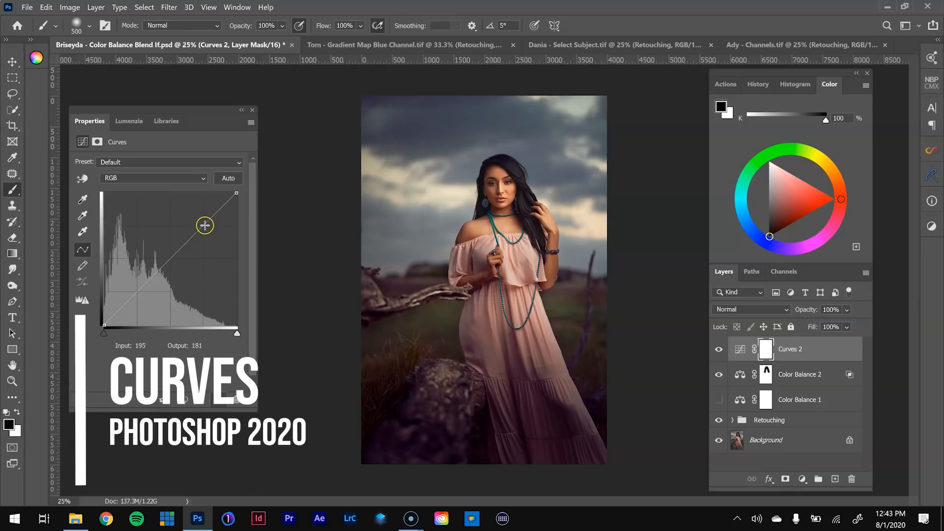
pyautogui.moveTo(202, 225); pyautogui.dragTo(203, 223)
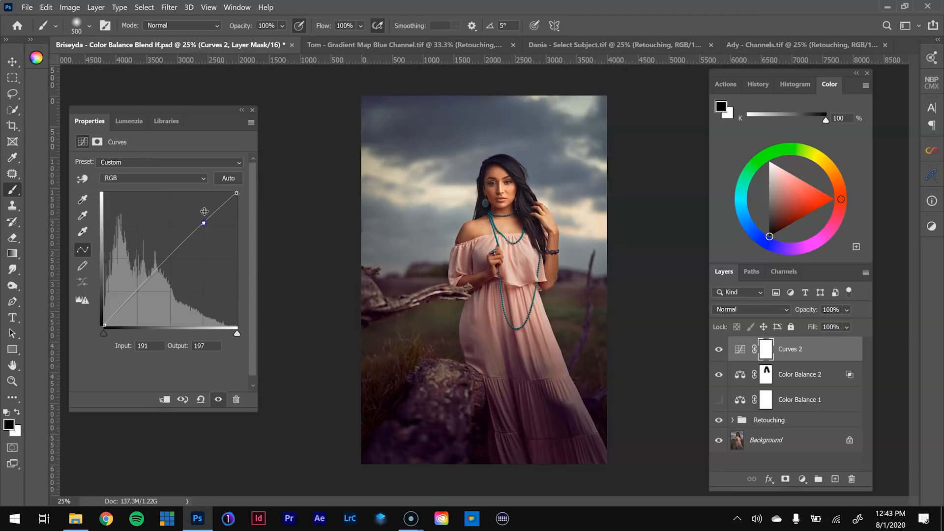
# - Set the Green channel's white point to Input 241, Output 255 in the Curves layer, and compare the image without it
pyautogui.click(193, 177)
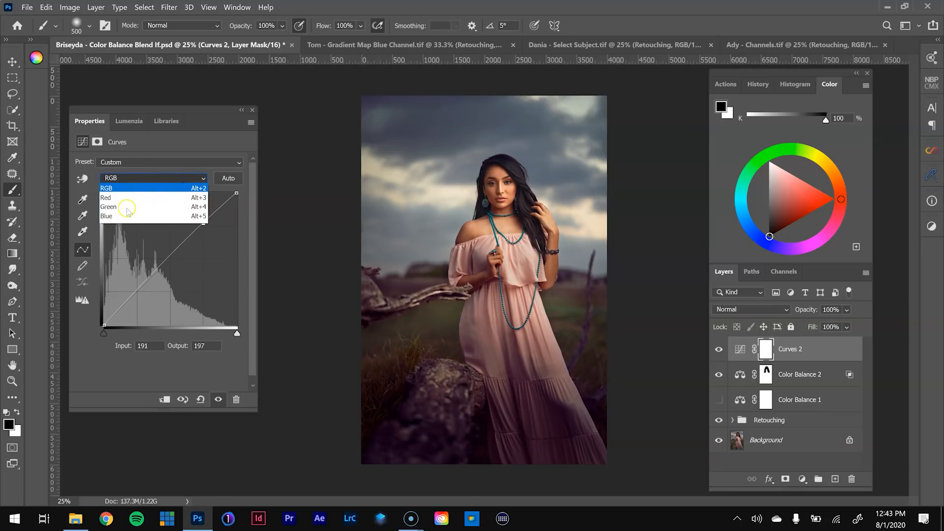
pyautogui.click(140, 207)
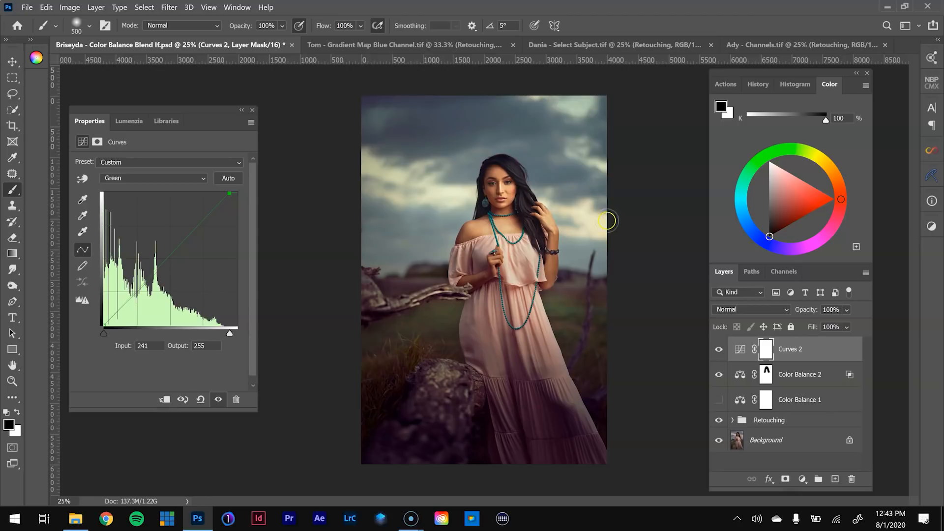
pyautogui.moveTo(229, 193); pyautogui.dragTo(241, 191)
pyautogui.moveTo(225, 191); pyautogui.dragTo(222, 191)
pyautogui.click(719, 349)
pyautogui.click(719, 349)
pyautogui.click(719, 349)
pyautogui.click(719, 349)
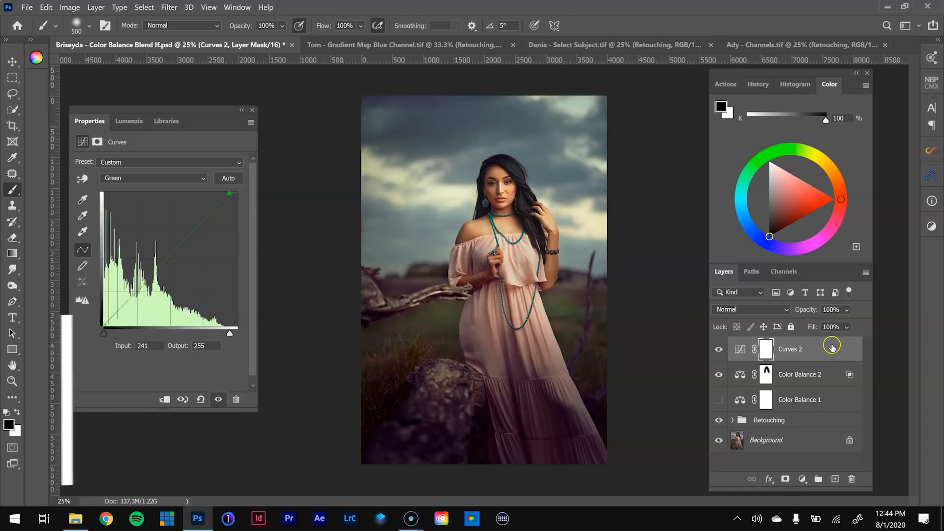
# - Limit the Curves 2 layer with Blend If, splitting the Underlying Layer's black point to 117 / 147
pyautogui.doubleClick(834, 350)
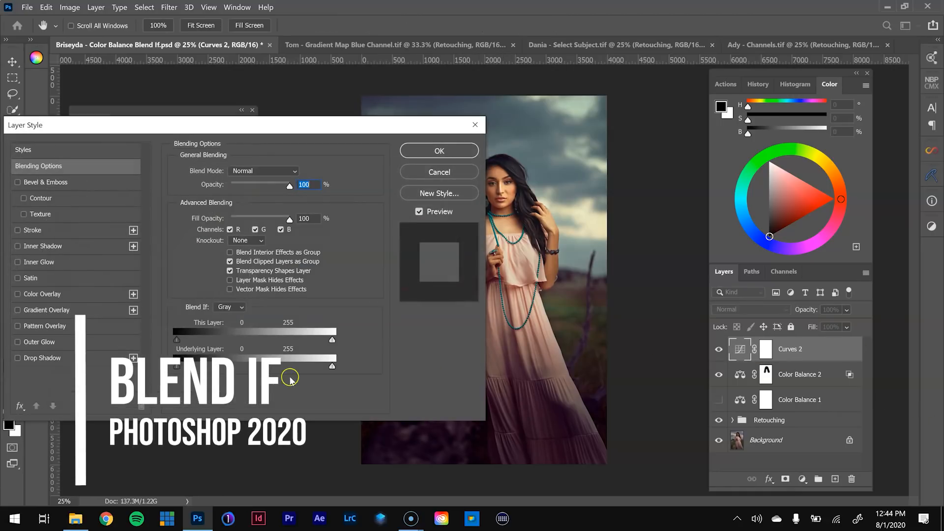
pyautogui.moveTo(338, 128); pyautogui.dragTo(214, 128)
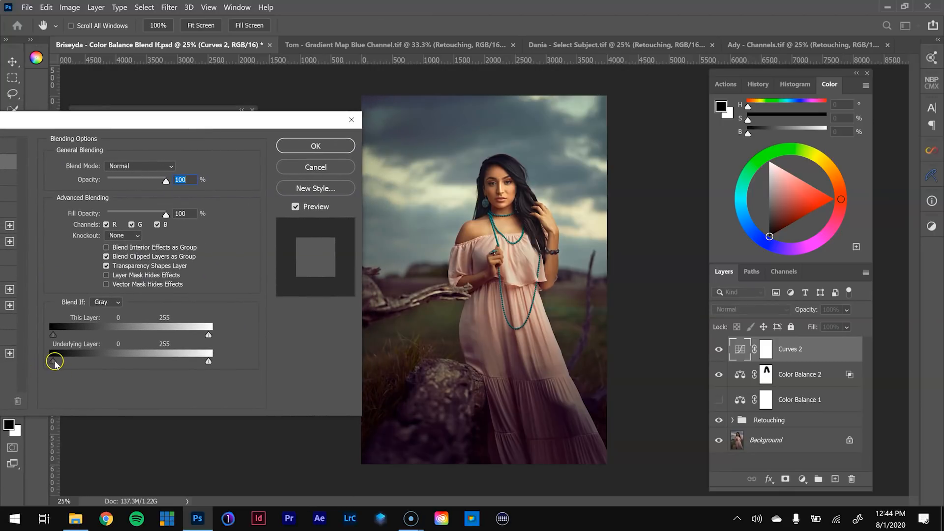
pyautogui.moveTo(60, 363); pyautogui.dragTo(125, 359)
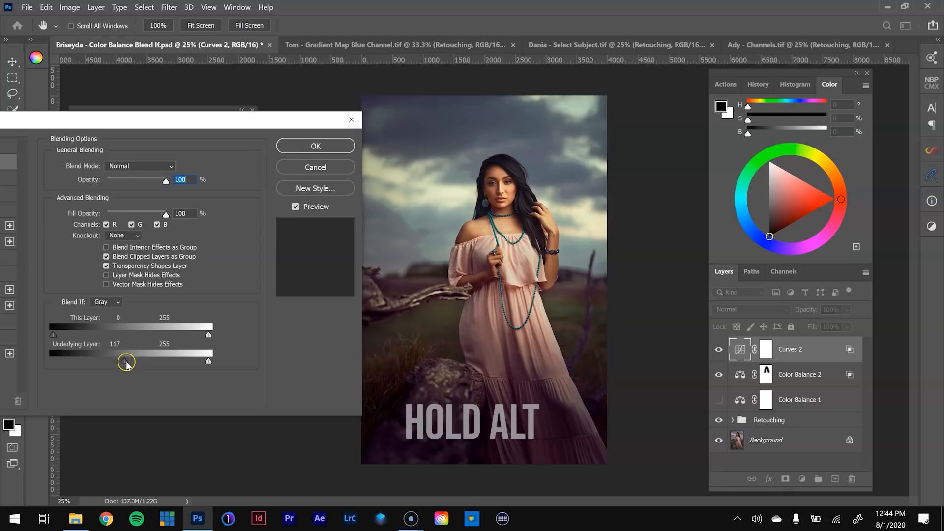
pyautogui.press('alt')
pyautogui.moveTo(127, 362); pyautogui.dragTo(143, 358)
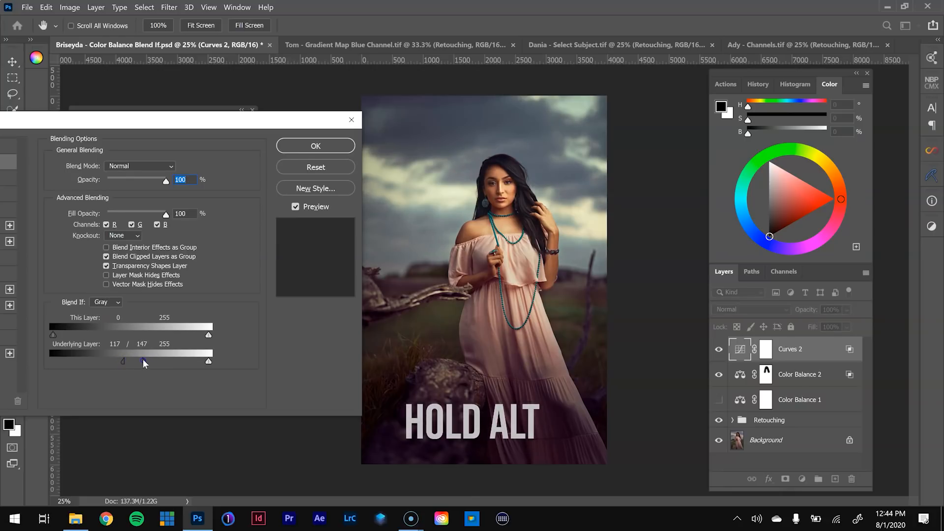
pyautogui.click(344, 144)
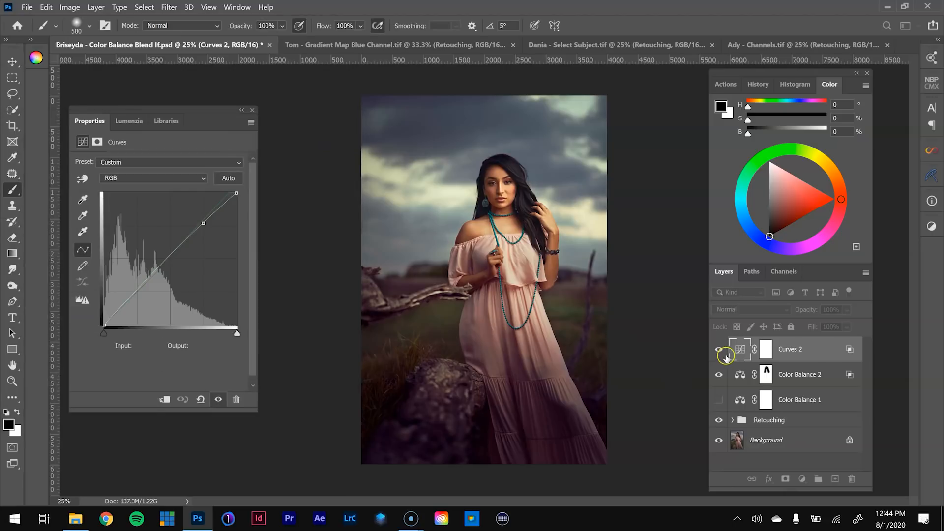
# - Compare the image with and without the Curves 2 layer, and reduce its Fill to 64%
pyautogui.click(719, 349)
pyautogui.click(718, 349)
pyautogui.click(718, 348)
pyautogui.click(718, 348)
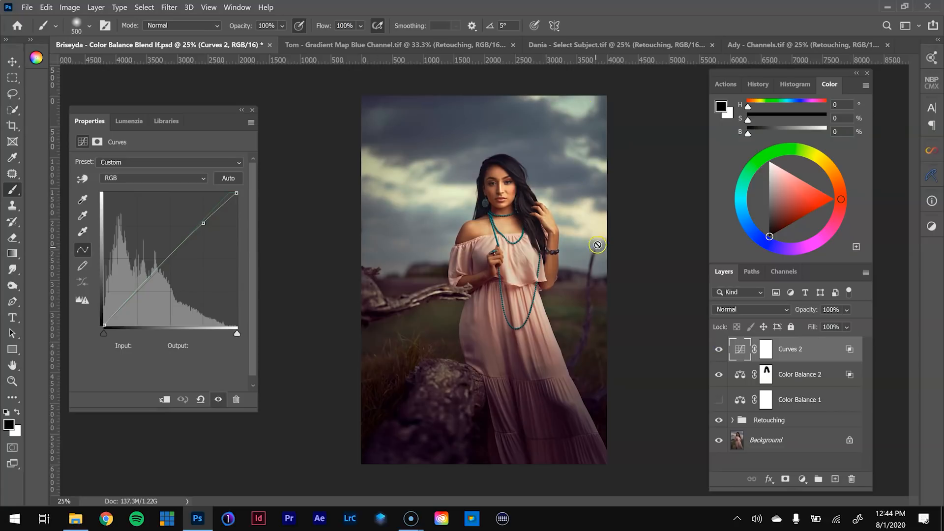
pyautogui.click(719, 351)
pyautogui.click(720, 352)
pyautogui.click(847, 327)
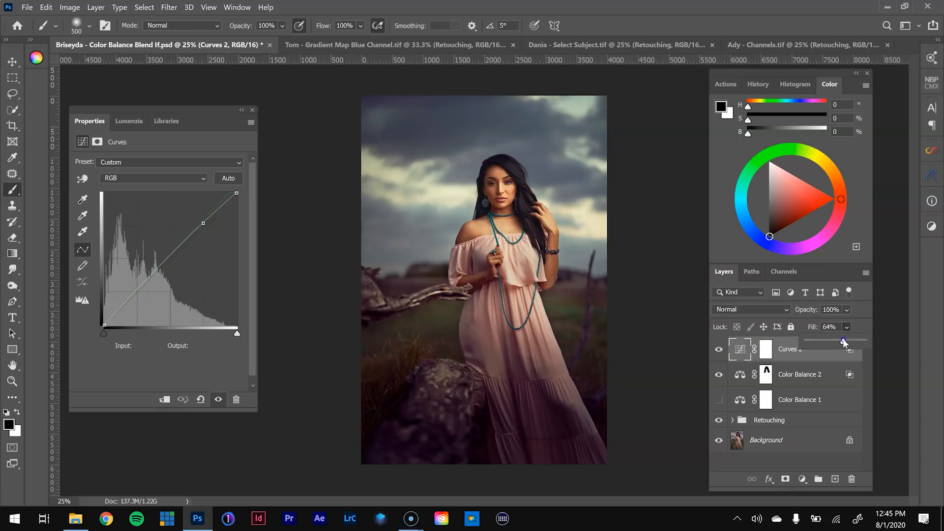
# - Try stronger Shadows in Color Balance 2, with Magenta–Green at -34 and Yellow–Blue at +30
pyautogui.click(785, 373)
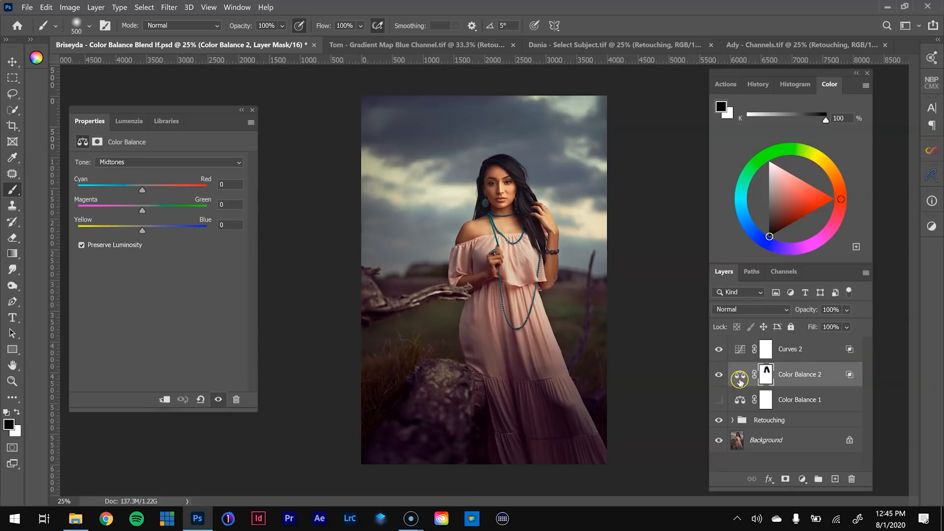
pyautogui.click(740, 379)
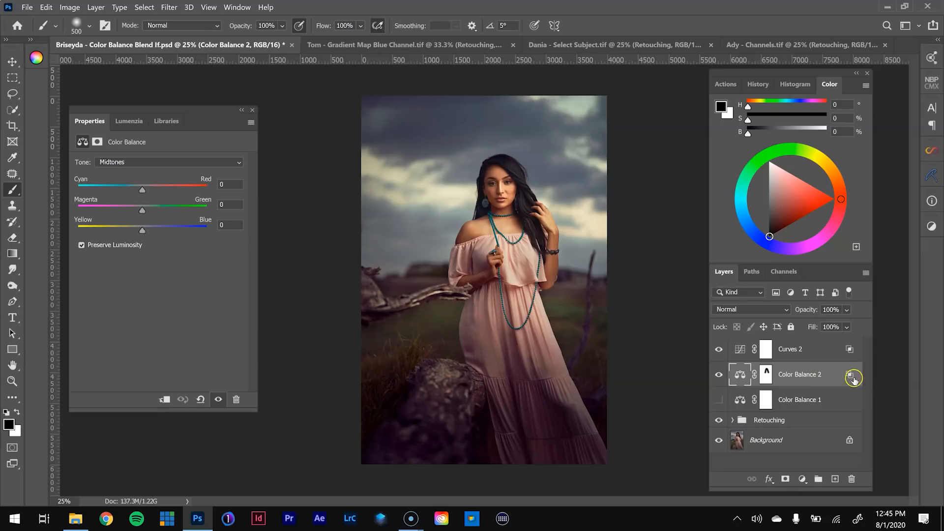
pyautogui.click(133, 162)
pyautogui.click(133, 173)
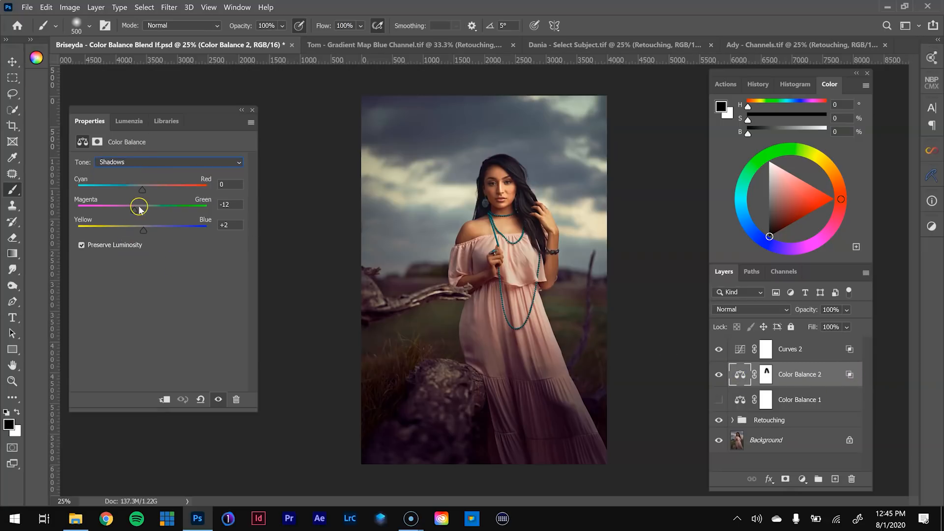
pyautogui.moveTo(132, 208); pyautogui.dragTo(162, 229)
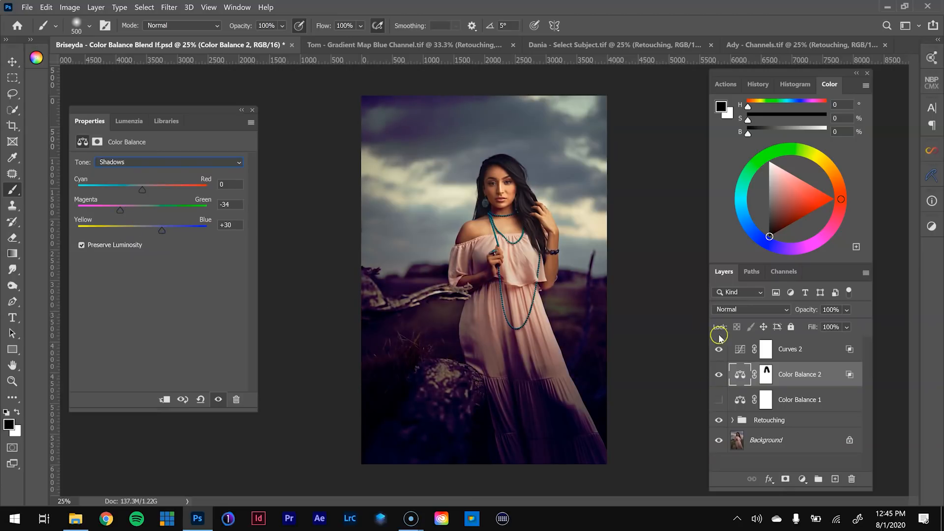
# - Check Color Balance 2's Blend If settings, leave them unapplied, and step back to an earlier history state
pyautogui.doubleClick(836, 381)
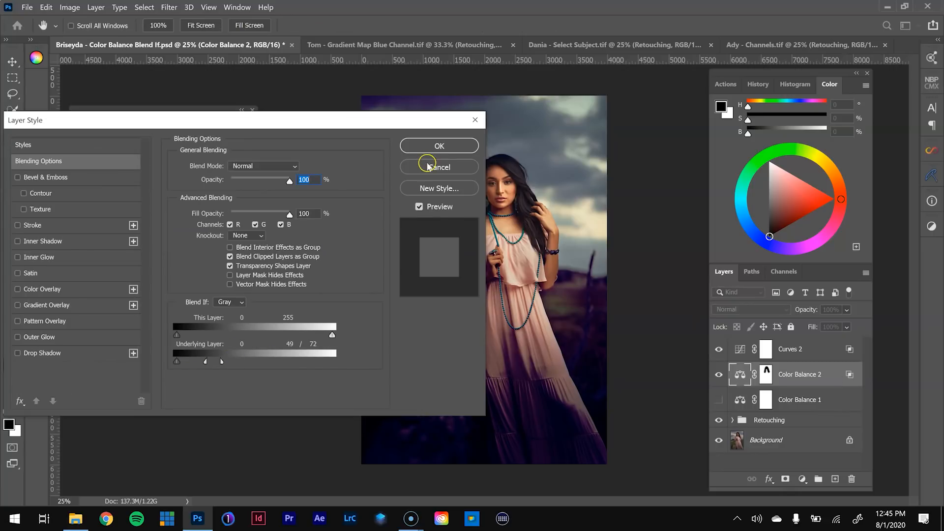
pyautogui.click(427, 166)
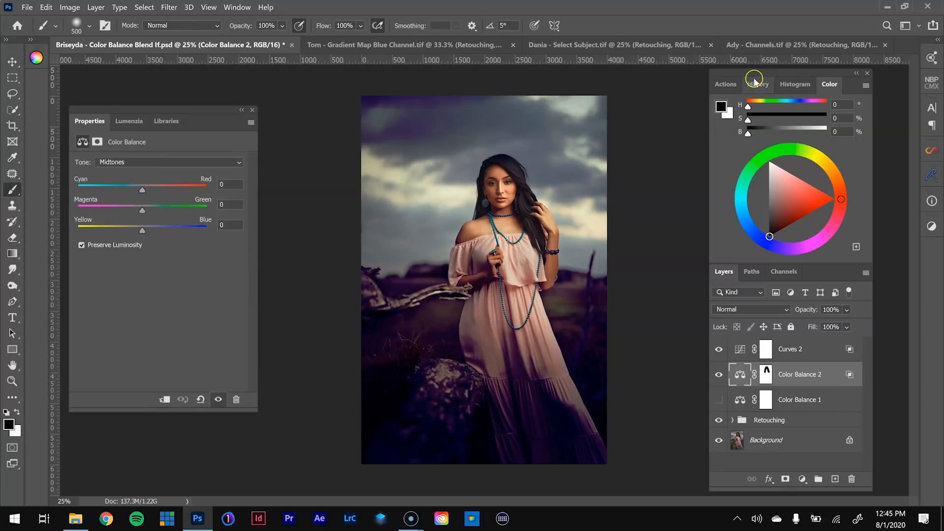
pyautogui.click(756, 82)
pyautogui.click(769, 225)
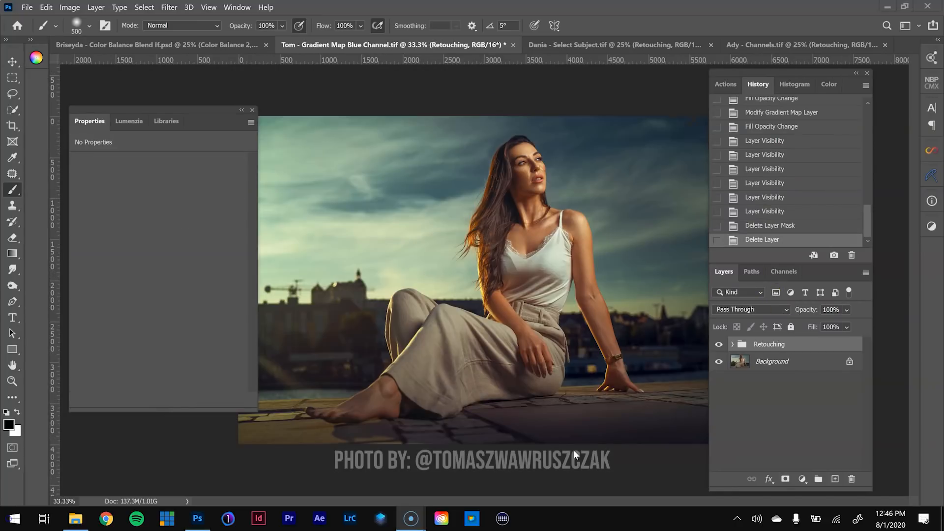
# - In the photo of the seated woman, add a Gradient Map adjustment layer above Retouching and set its blend mode to Soft Light
pyautogui.click(802, 480)
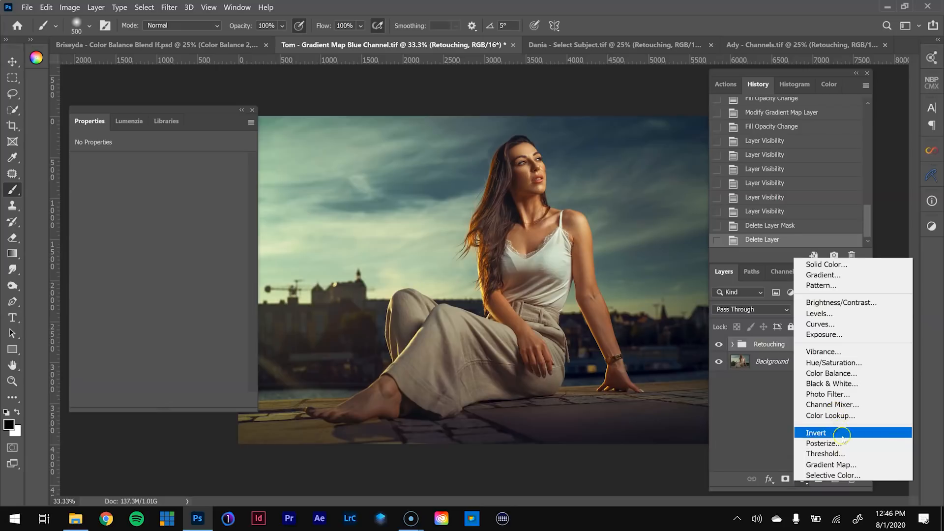
pyautogui.click(842, 465)
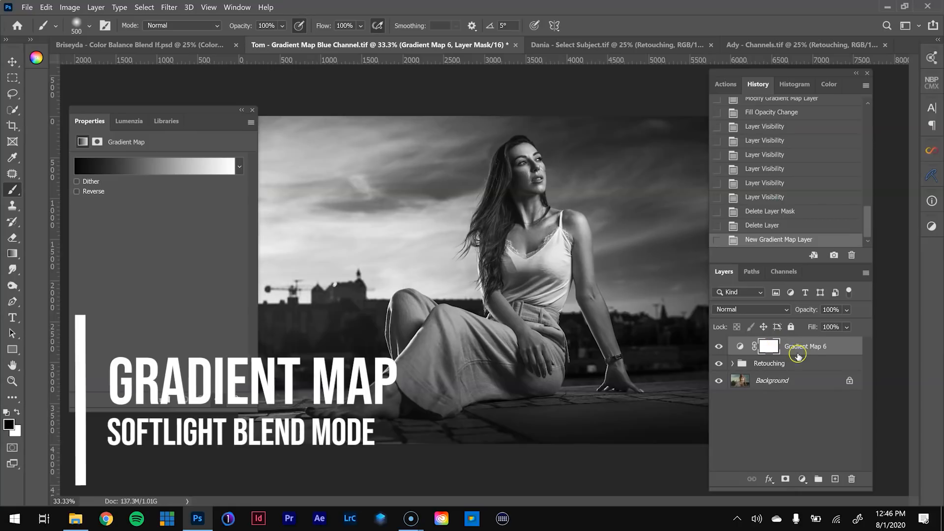
pyautogui.click(786, 313)
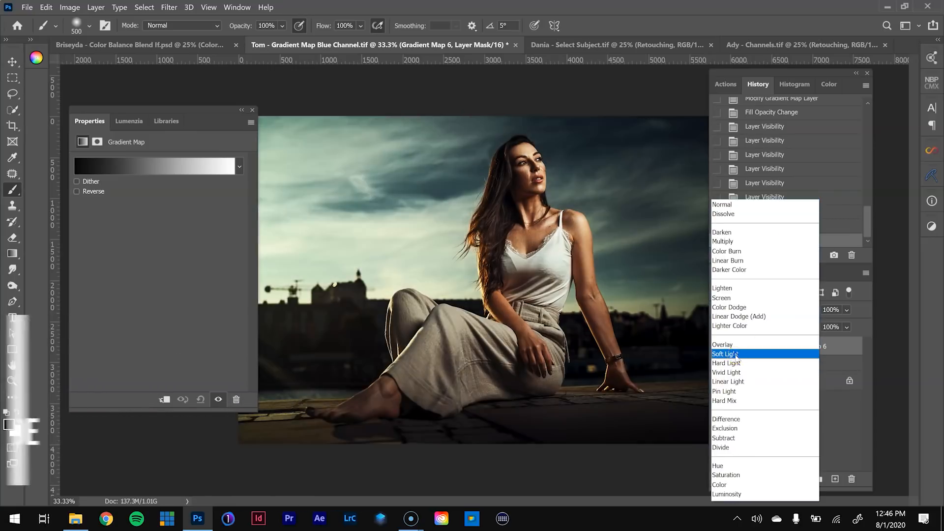
pyautogui.click(735, 354)
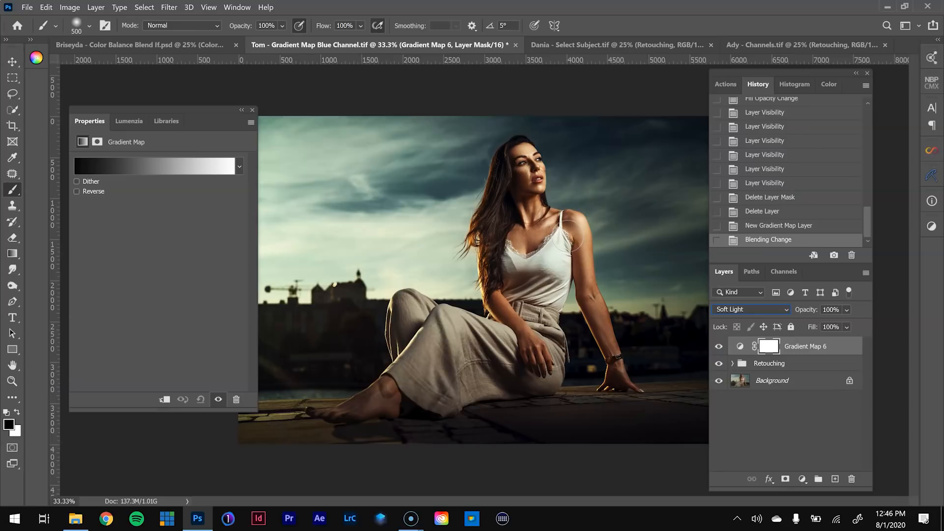
# - Give the Gradient Map a pink-to-coral preset from the Pinks group and set the layer's Fill to 30%
pyautogui.click(240, 167)
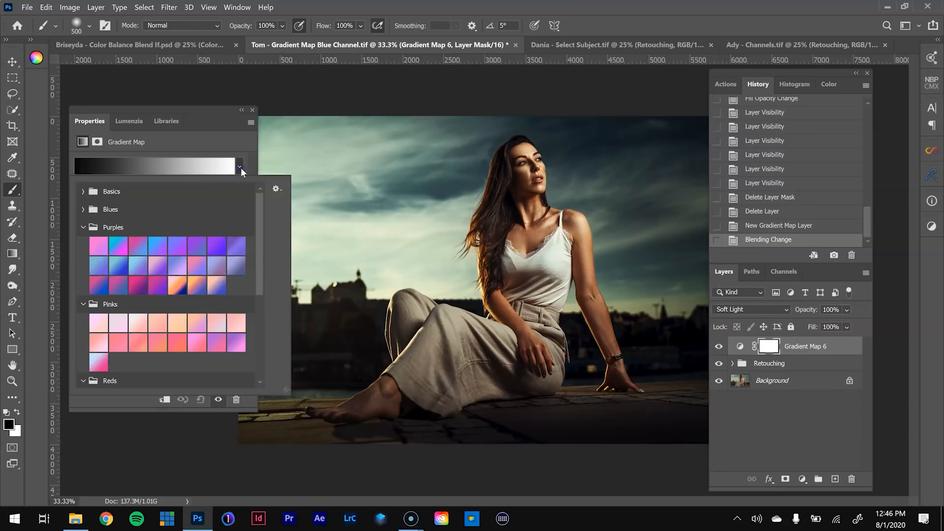
pyautogui.moveTo(263, 264); pyautogui.dragTo(264, 280)
pyautogui.click(219, 311)
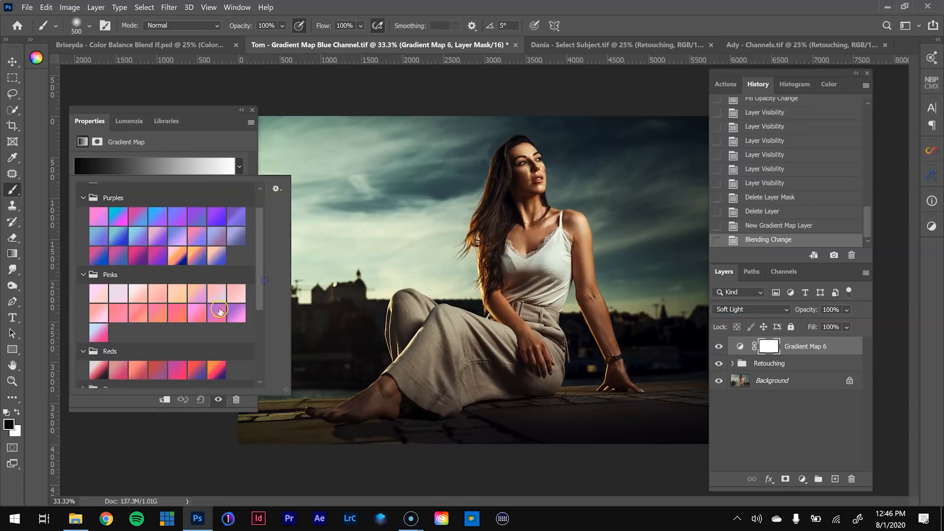
pyautogui.moveTo(261, 281)
pyautogui.mouseDown()
pyautogui.moveTo(260, 258)
pyautogui.moveTo(266, 299)
pyautogui.moveTo(257, 287)
pyautogui.mouseUp()
pyautogui.click(195, 308)
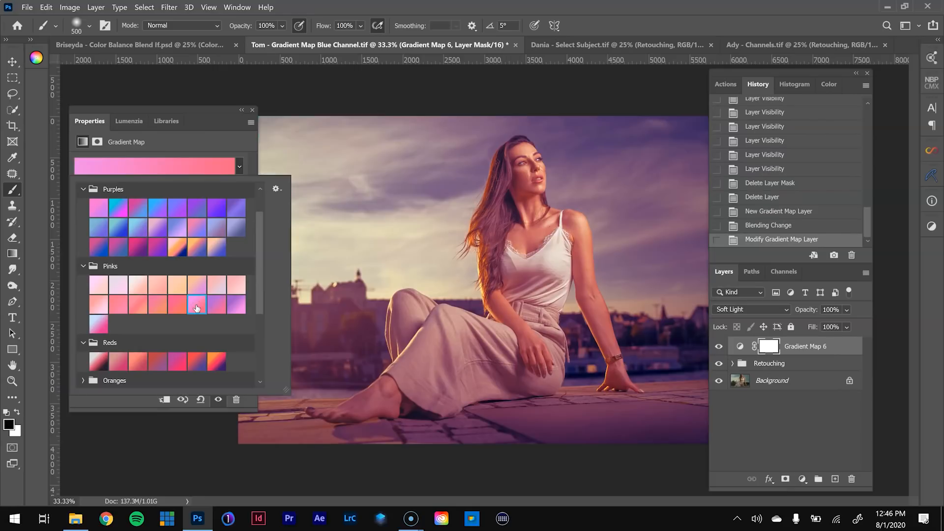
pyautogui.click(221, 140)
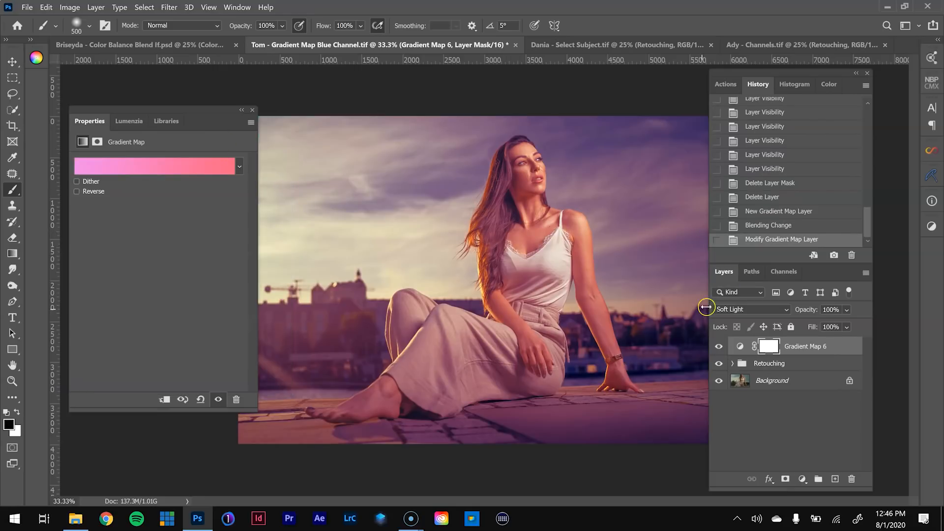
pyautogui.click(846, 327)
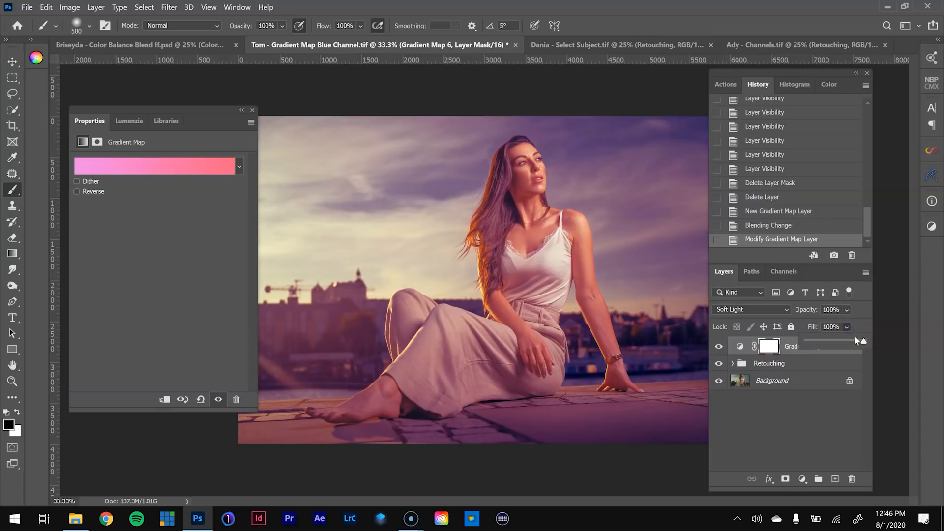
pyautogui.moveTo(852, 340); pyautogui.dragTo(824, 340)
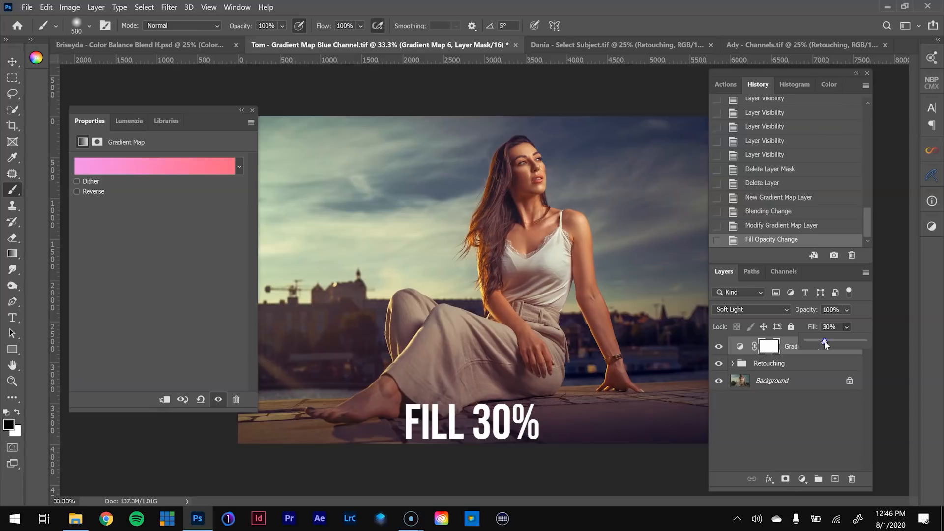
# - Toggle the Gradient Map layer's visibility repeatedly to compare the seated woman's photo with and without the effect
pyautogui.click(719, 346)
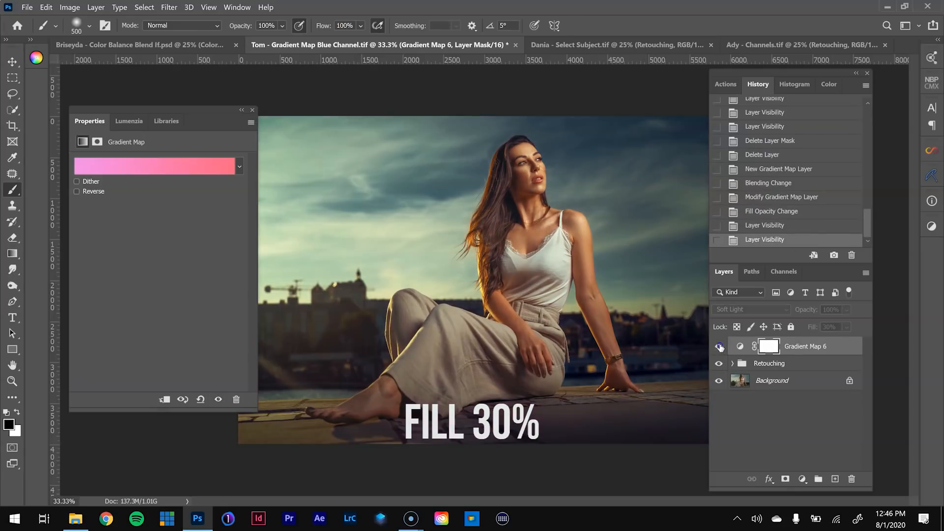
pyautogui.click(719, 346)
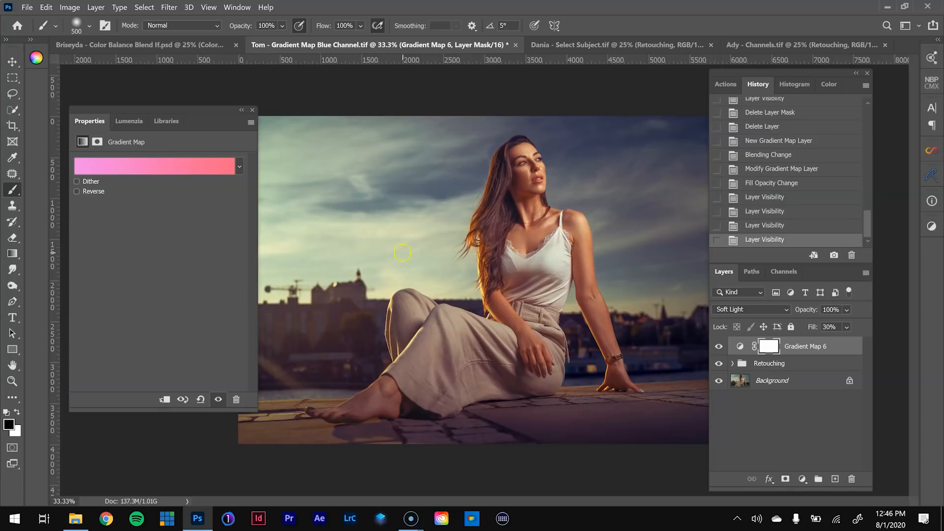
pyautogui.click(716, 348)
pyautogui.click(716, 348)
pyautogui.click(717, 348)
pyautogui.click(716, 348)
pyautogui.click(716, 348)
pyautogui.click(716, 348)
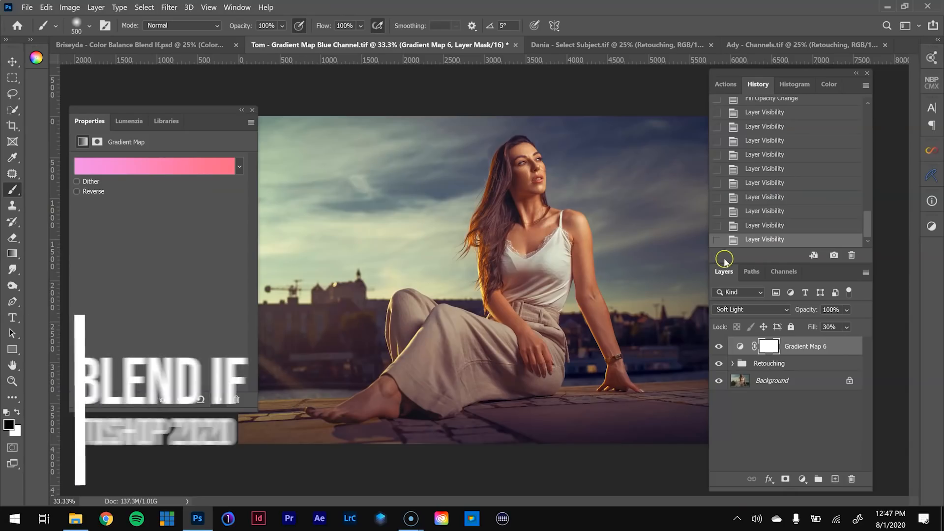
# - Open the Gradient Map layer's blending options, try a Gray Blend If Underlying Layer white point of 67, and reset it to 255
pyautogui.doubleClick(844, 348)
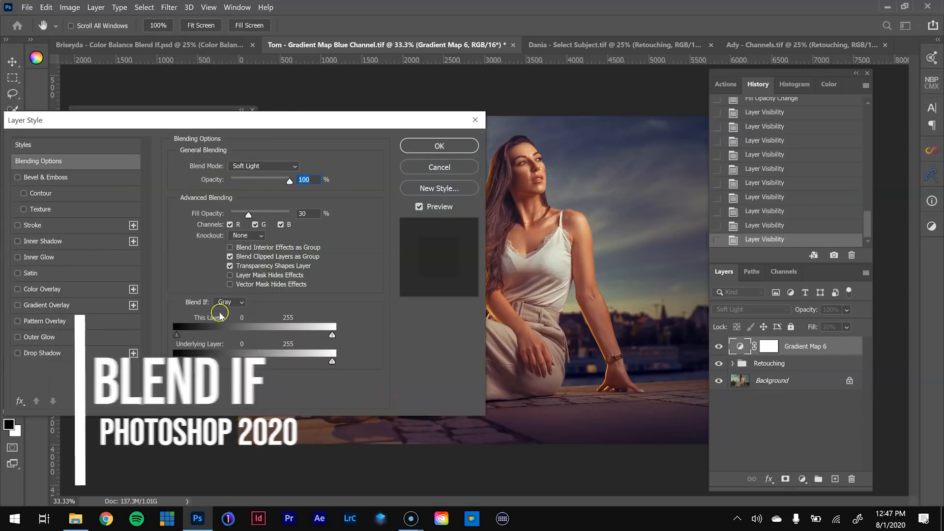
pyautogui.moveTo(408, 121); pyautogui.dragTo(299, 132)
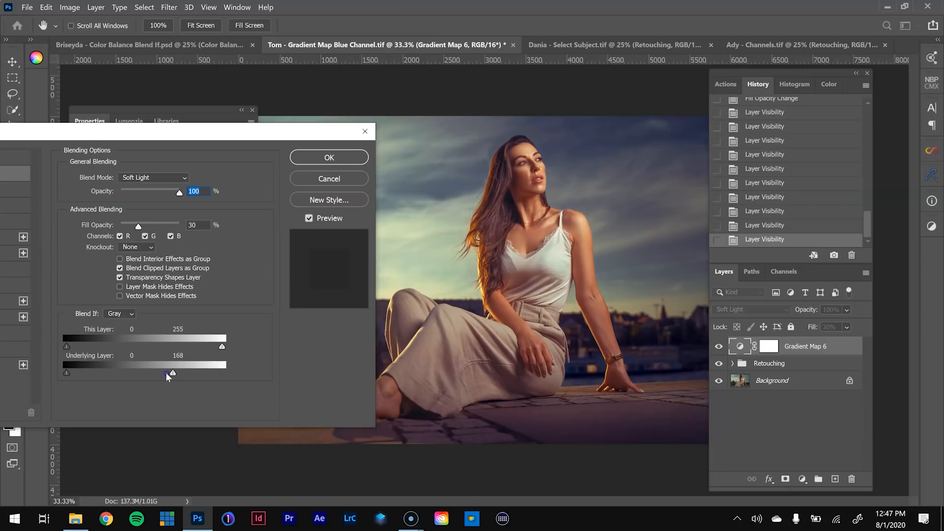
pyautogui.moveTo(123, 373); pyautogui.dragTo(107, 374)
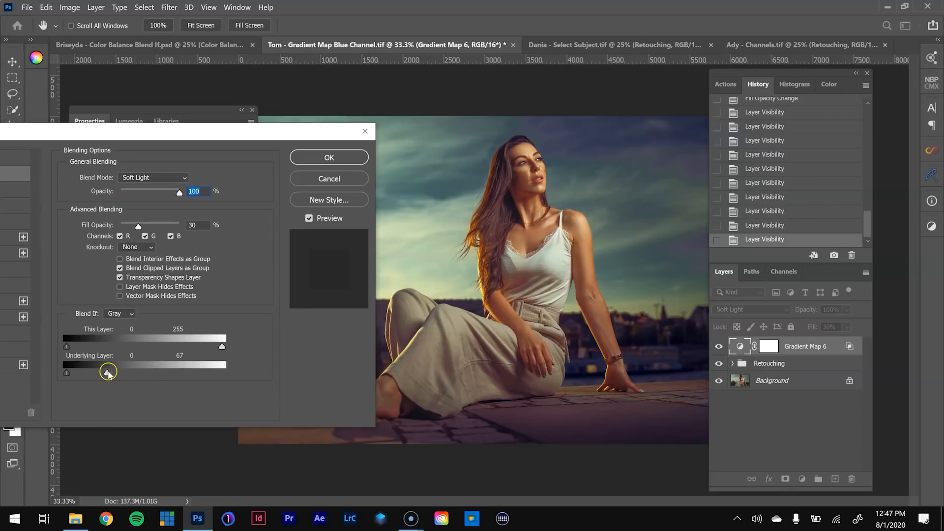
pyautogui.moveTo(107, 372); pyautogui.dragTo(256, 363)
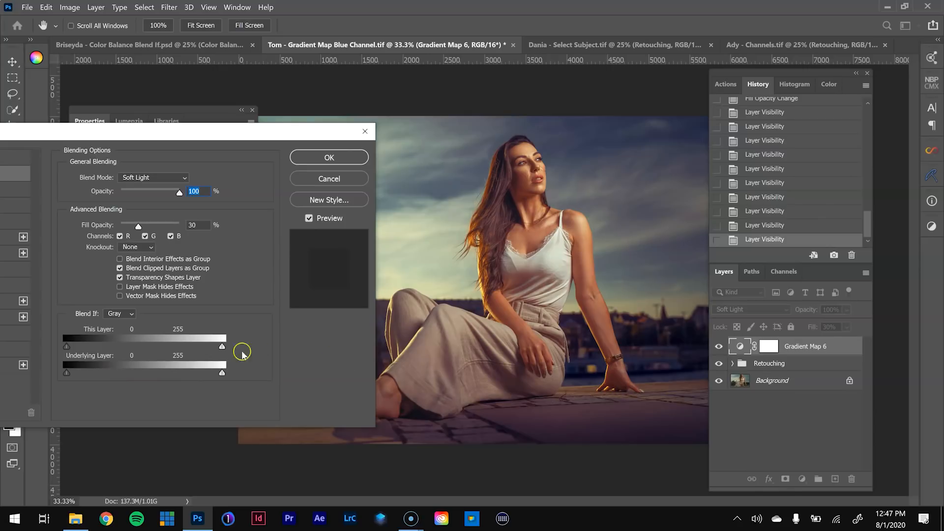
# - Limit the Gradient Map using Blend If on the Blue channel, splitting the Underlying Layer's white point to 27 / 45
pyautogui.click(119, 313)
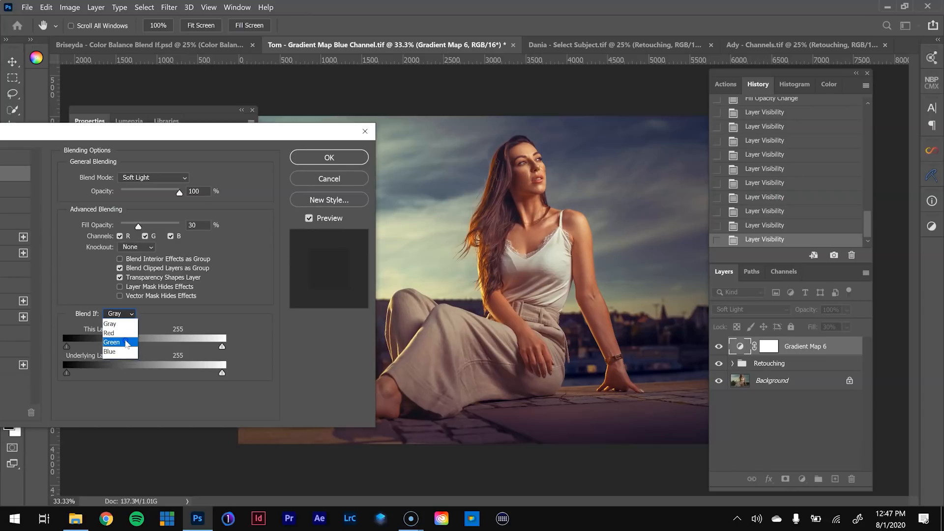
pyautogui.click(124, 350)
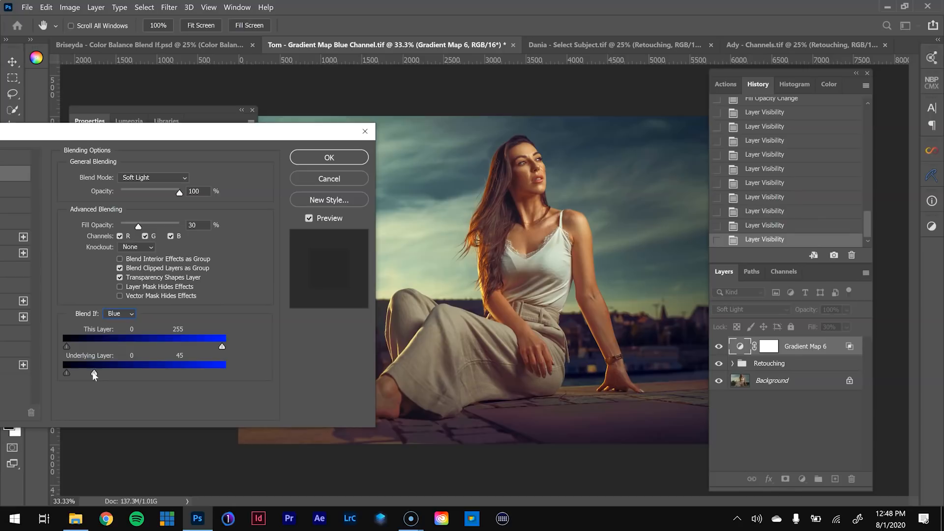
pyautogui.moveTo(92, 373); pyautogui.dragTo(81, 374)
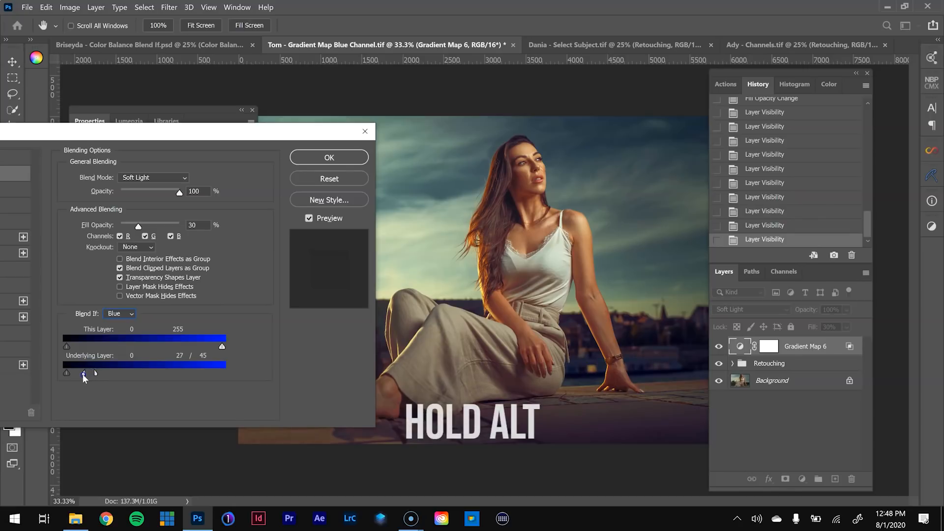
pyautogui.click(315, 158)
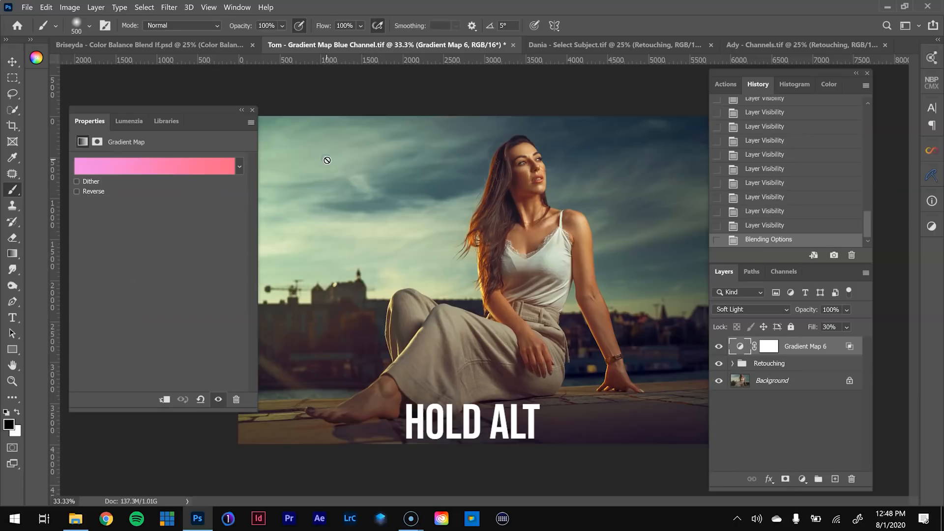
# - Toggle the Gradient Map layer's visibility to compare the photo with and without the effect limited by Blend If
pyautogui.doubleClick(718, 347)
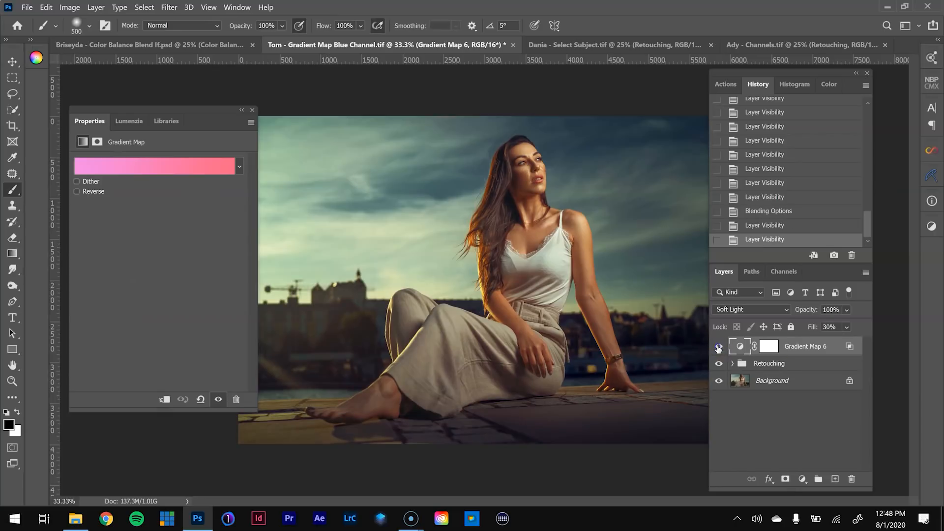
pyautogui.doubleClick(718, 347)
pyautogui.click(718, 347)
pyautogui.click(718, 347)
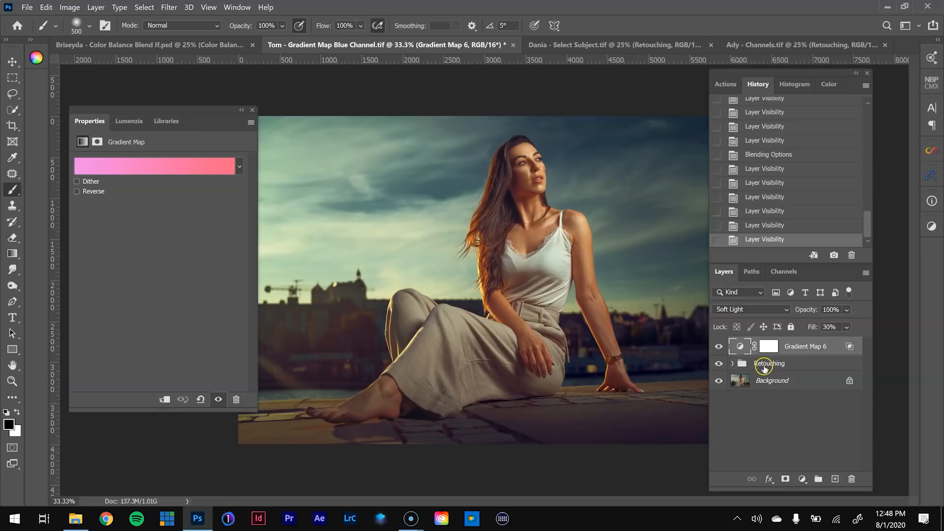
# - Try a peach-to-red preset and an orange preset from the Oranges group on the Gradient Map
pyautogui.click(239, 167)
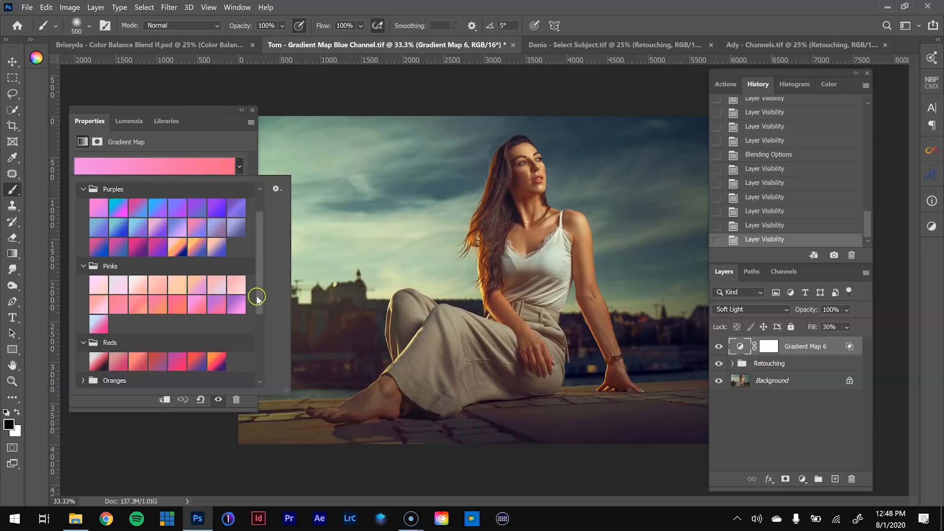
pyautogui.moveTo(261, 285); pyautogui.dragTo(267, 330)
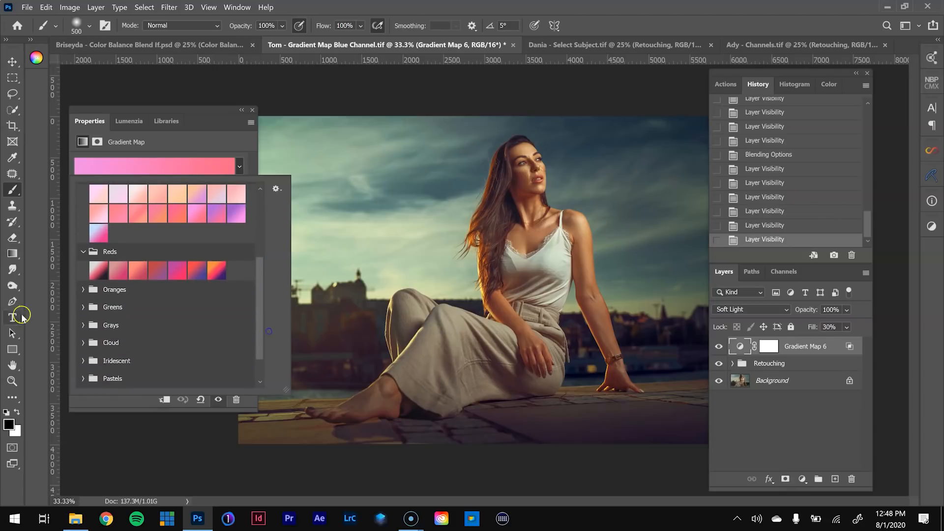
pyautogui.click(83, 290)
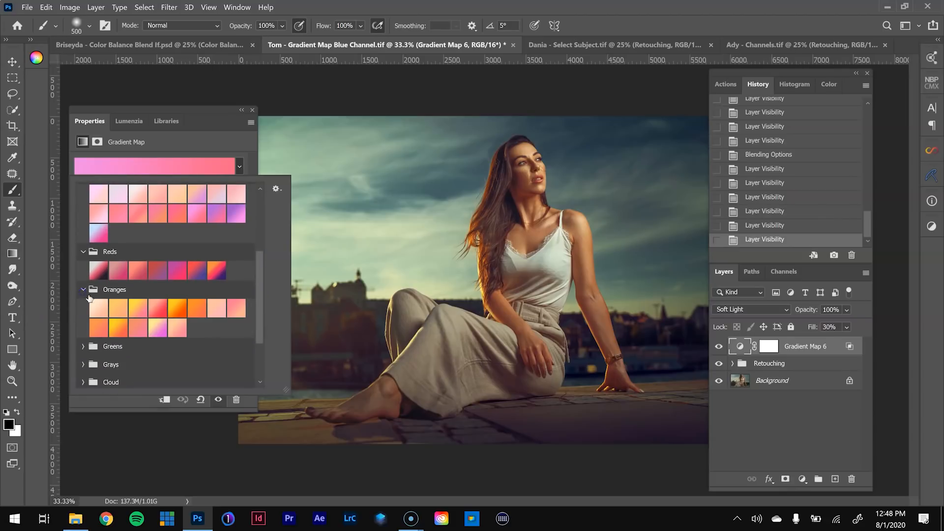
pyautogui.click(160, 308)
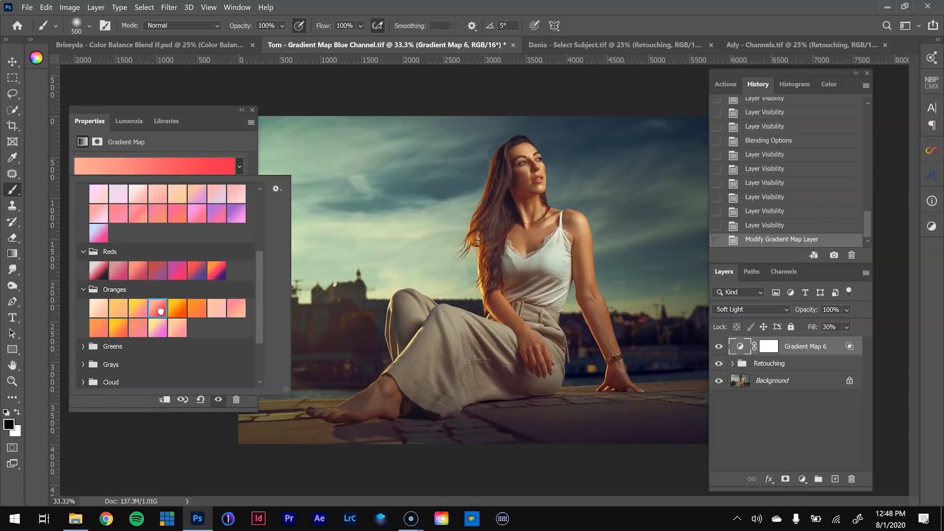
pyautogui.click(197, 310)
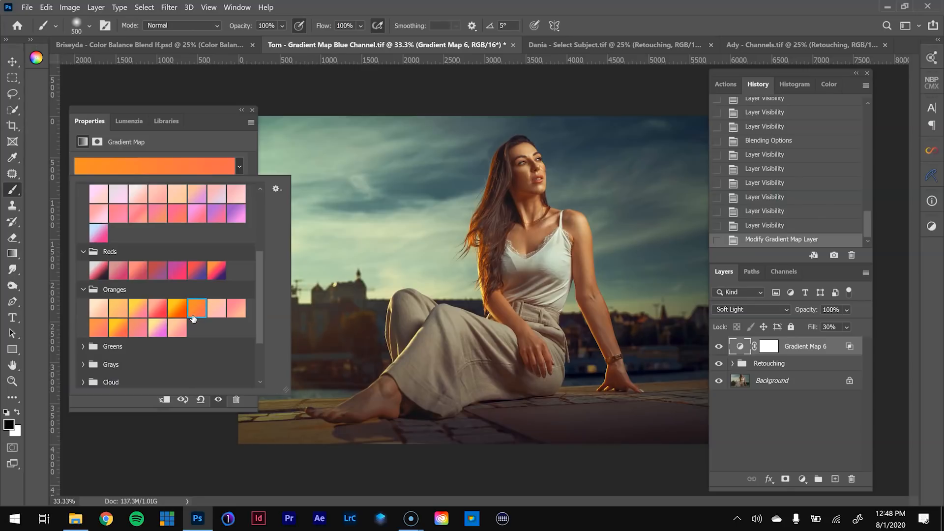
# - Try several green-to-cyan presets from the Greens group on the Gradient Map
pyautogui.click(84, 347)
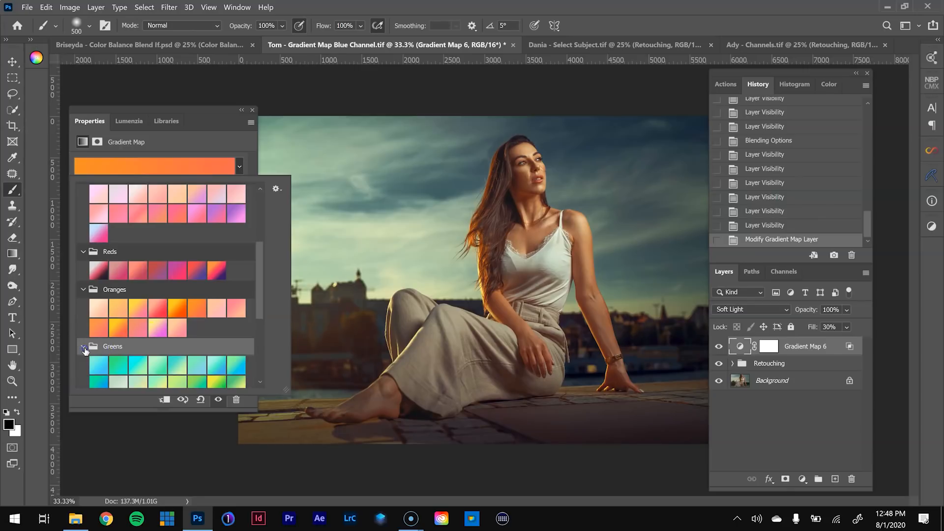
pyautogui.click(113, 363)
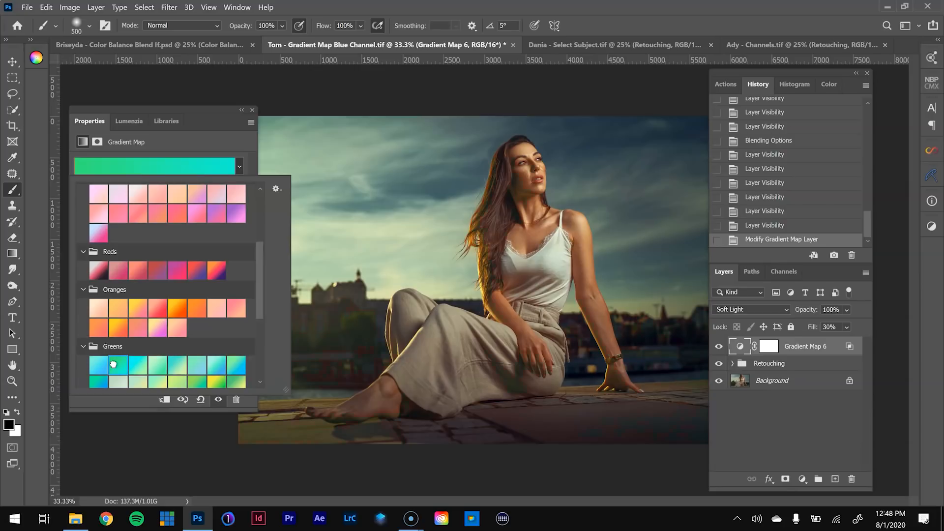
pyautogui.click(217, 366)
pyautogui.click(177, 365)
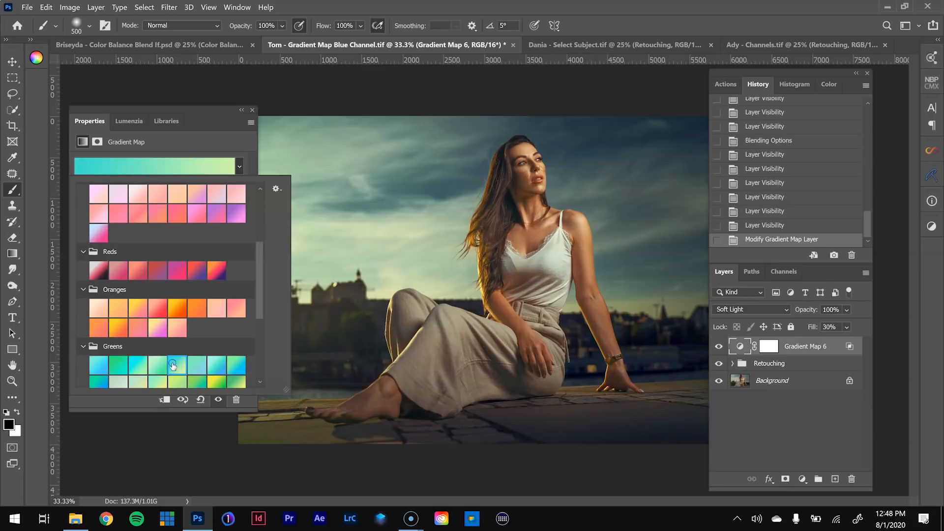
pyautogui.click(197, 365)
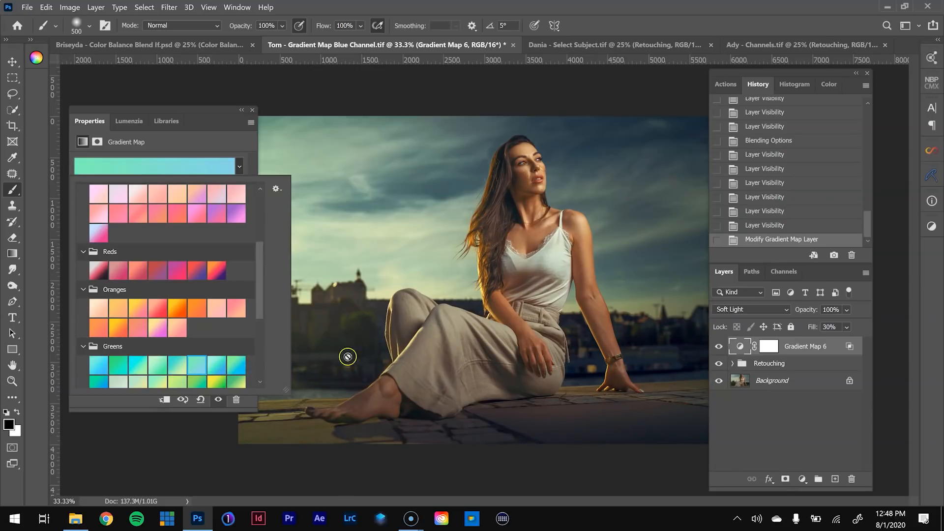
# - Try several presets from the Blues group on the Gradient Map, settling on a light-blue-to-violet gradient
pyautogui.scroll(3, 181, 288)
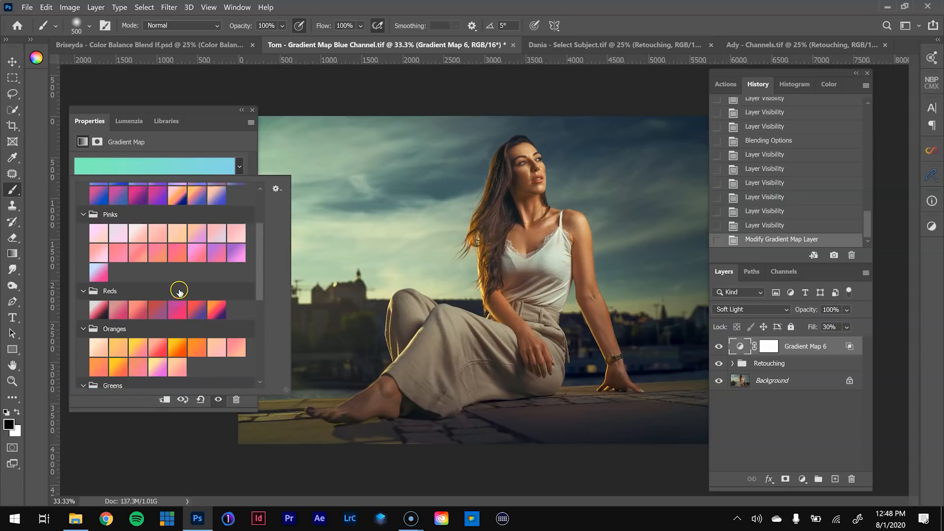
pyautogui.click(96, 212)
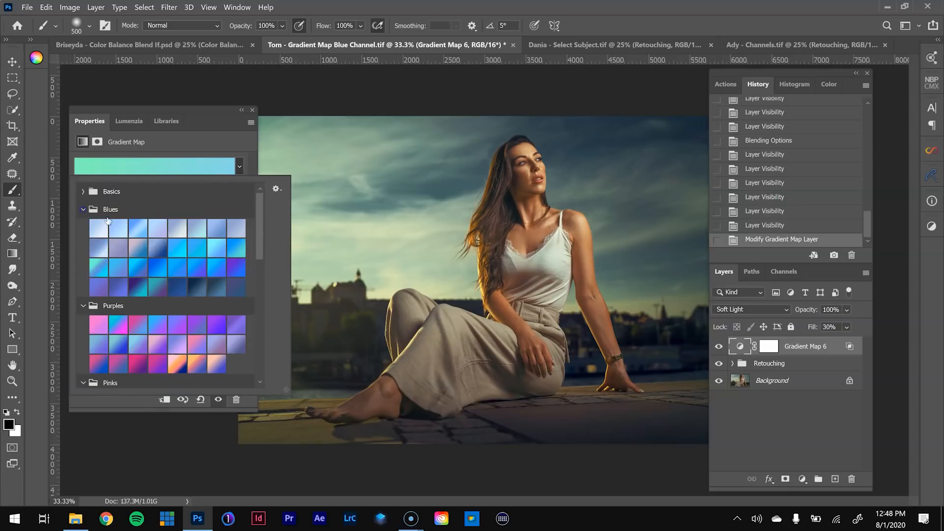
pyautogui.click(134, 230)
pyautogui.click(173, 259)
pyautogui.click(222, 268)
pyautogui.click(179, 273)
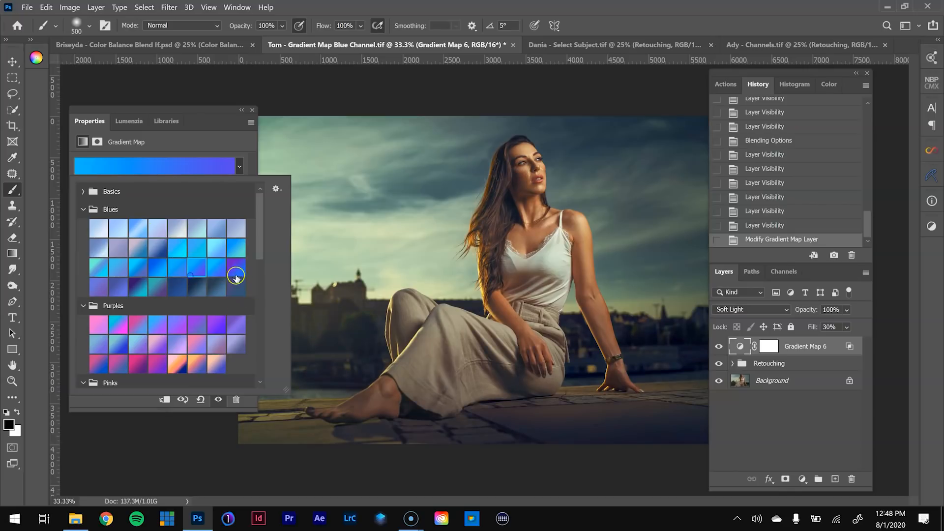
pyautogui.click(125, 276)
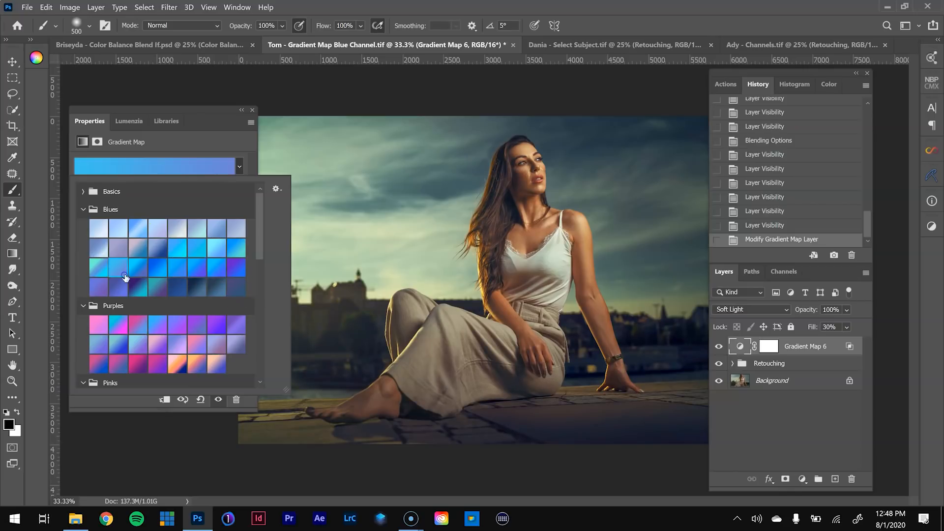
pyautogui.click(840, 326)
pyautogui.moveTo(829, 343); pyautogui.dragTo(795, 408)
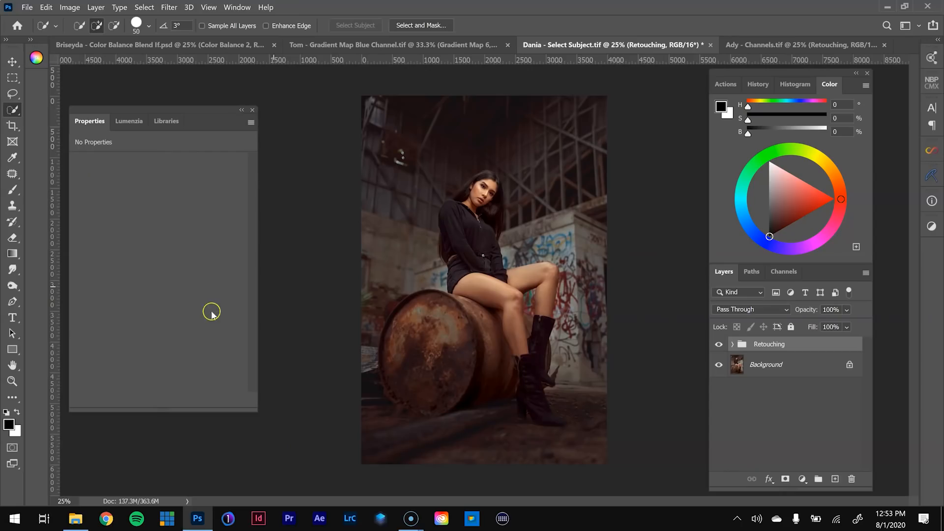
# - Add a Selective Color adjustment layer above the Retouching group and set Cyan and Magenta to -21% for the Blacks
pyautogui.click(807, 478)
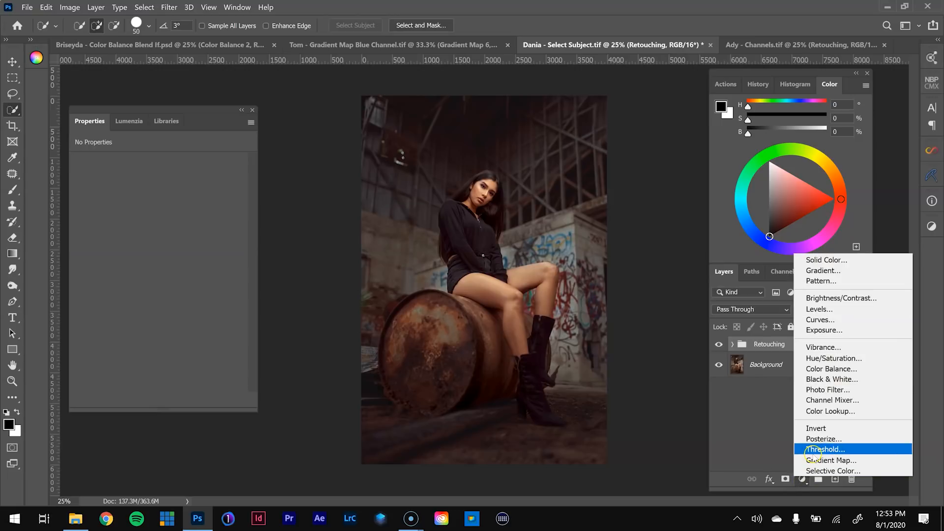
pyautogui.click(828, 471)
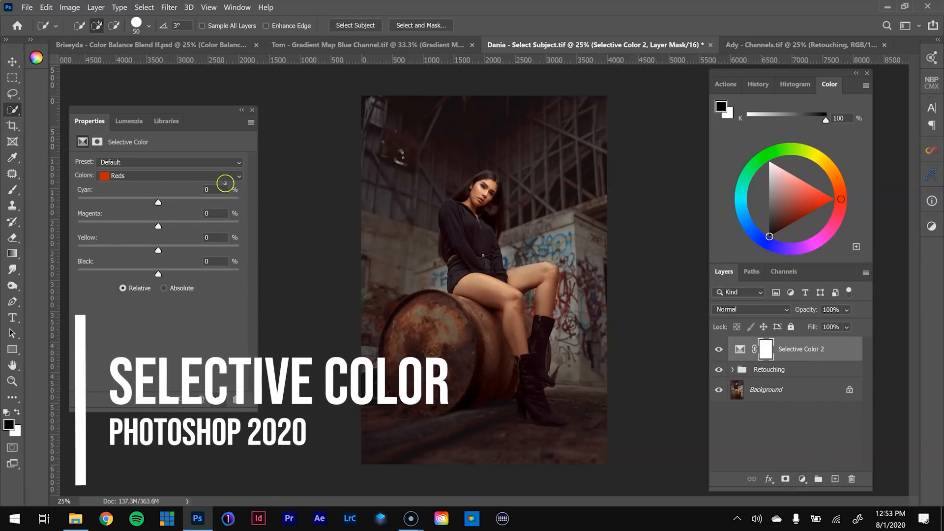
pyautogui.click(164, 177)
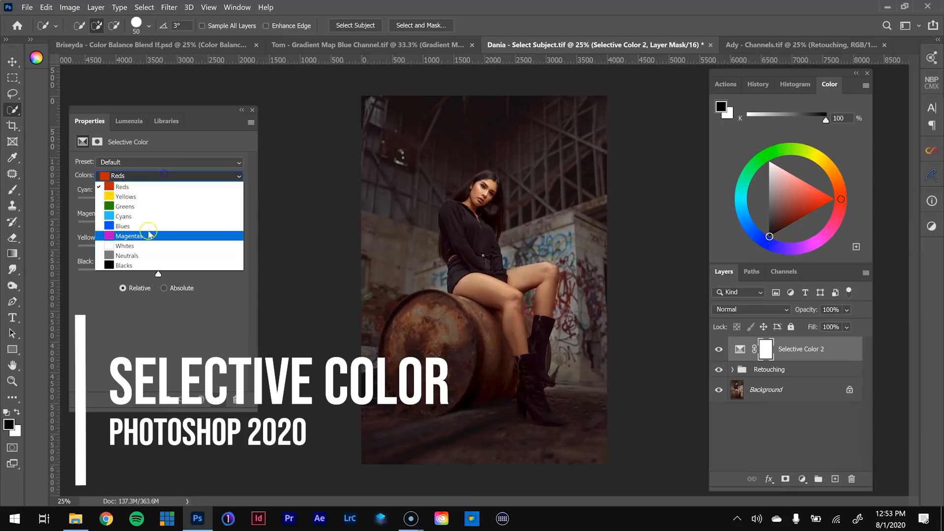
pyautogui.click(142, 266)
pyautogui.moveTo(158, 202); pyautogui.dragTo(141, 226)
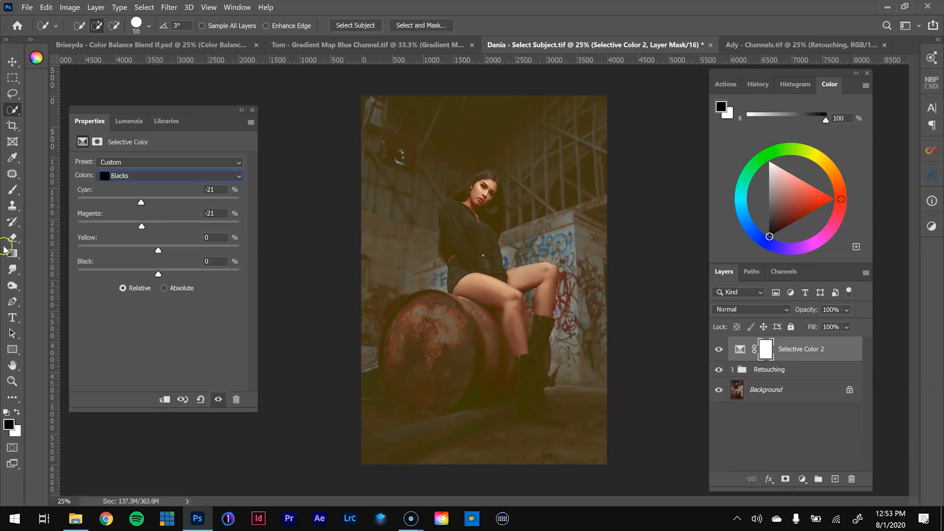
# - Brush black on the Selective Color mask over the woman's head and torso, reset the adjustment, and delete the layer
pyautogui.click(12, 189)
pyautogui.moveTo(477, 192)
pyautogui.mouseDown()
pyautogui.moveTo(476, 229)
pyautogui.moveTo(485, 190)
pyautogui.moveTo(461, 224)
pyautogui.moveTo(473, 264)
pyautogui.moveTo(494, 197)
pyautogui.mouseUp()
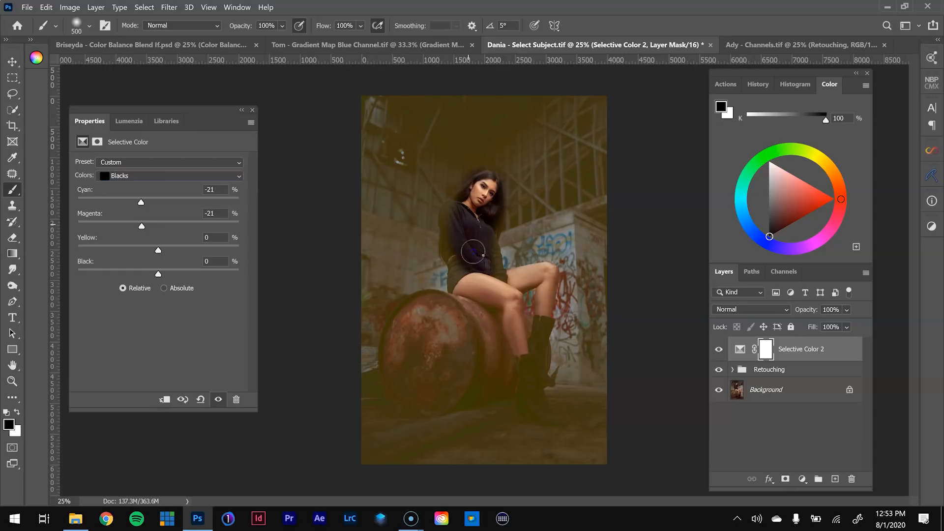
pyautogui.click(792, 353)
pyautogui.click(200, 398)
pyautogui.moveTo(847, 349); pyautogui.dragTo(851, 479)
# - Add a fresh Selective Color adjustment layer and make an automatic Subject selection of the woman and barrel
pyautogui.click(802, 478)
pyautogui.click(808, 474)
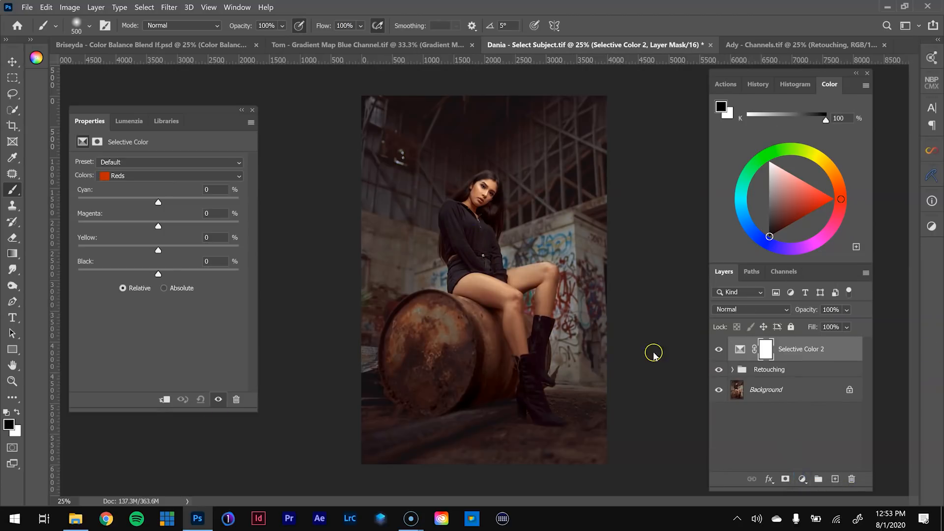
pyautogui.click(168, 7)
pyautogui.moveTo(144, 7)
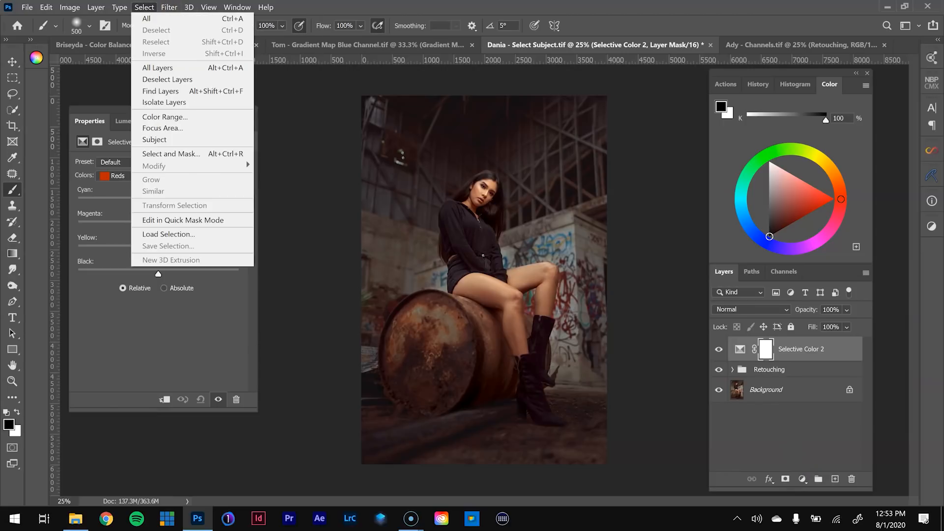
pyautogui.click(152, 140)
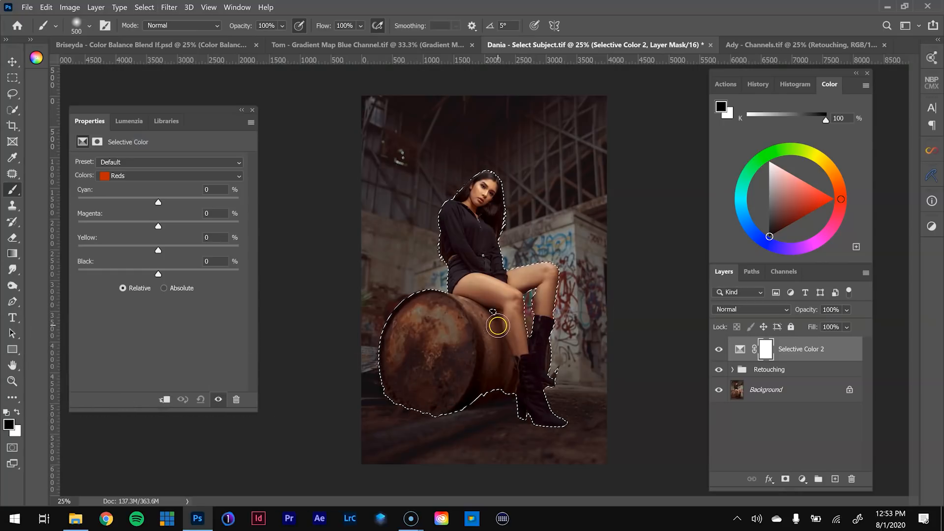
# - Refine the selection with the Quick Selection tool, adding the barrel edge between the legs and subtracting the wall gap and stray piece behind the boot
pyautogui.press('w')
pyautogui.scroll(3, 495, 320)
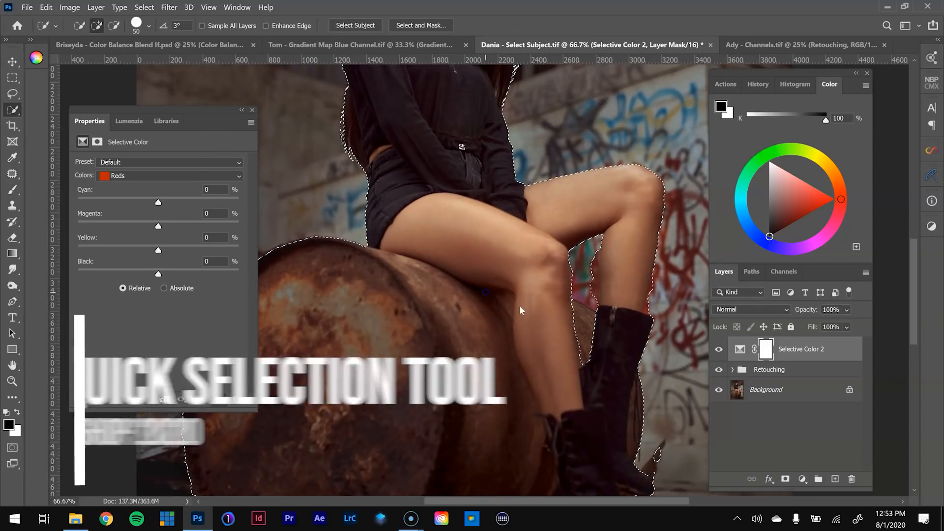
pyautogui.moveTo(586, 351); pyautogui.dragTo(582, 319)
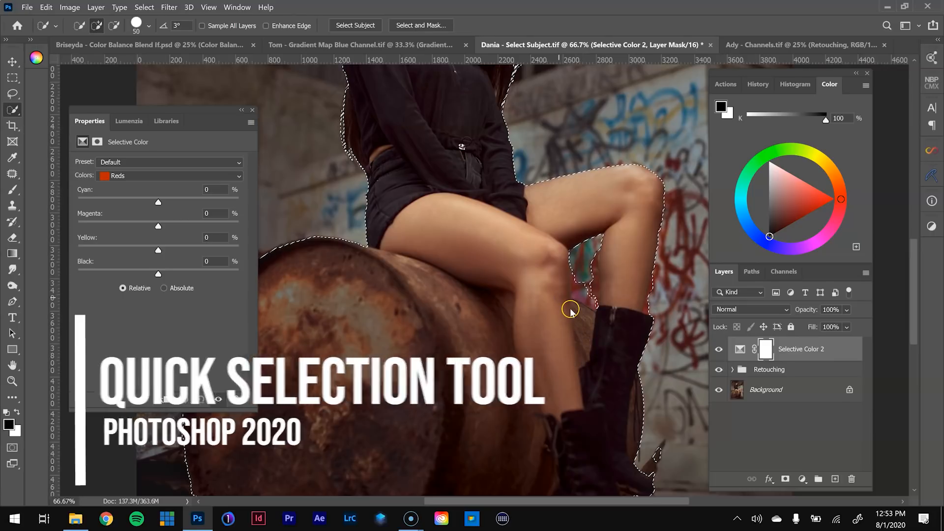
pyautogui.moveTo(591, 332)
pyautogui.mouseDown()
pyautogui.moveTo(575, 349)
pyautogui.moveTo(586, 348)
pyautogui.moveTo(581, 325)
pyautogui.mouseUp()
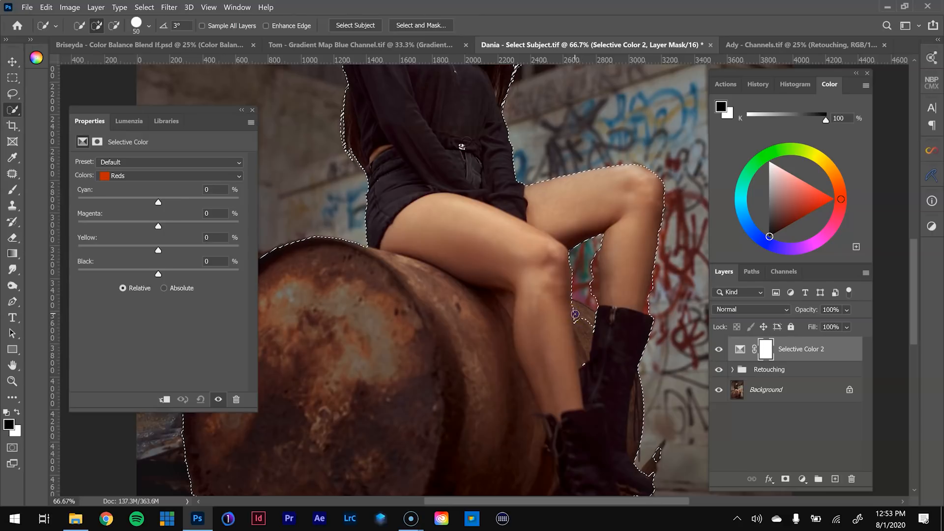
pyautogui.press('alt')
pyautogui.moveTo(594, 258); pyautogui.dragTo(593, 291)
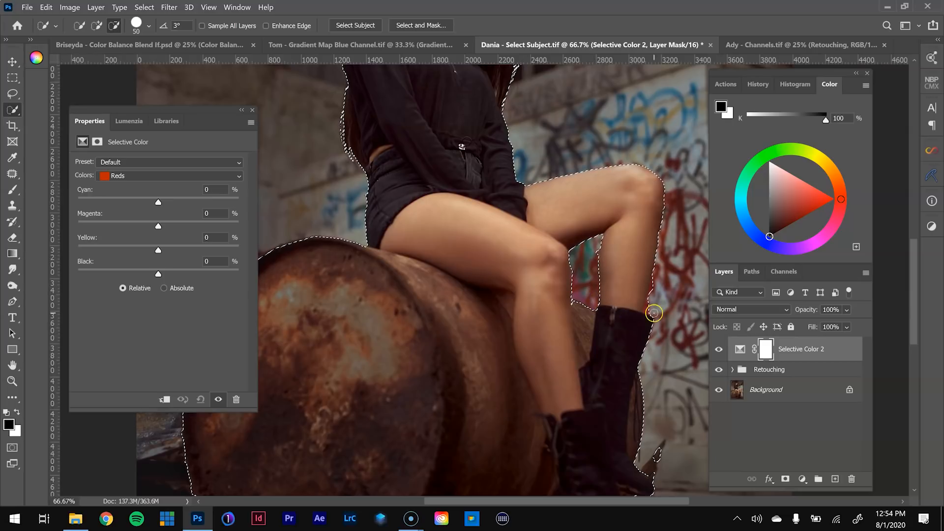
pyautogui.click(658, 456)
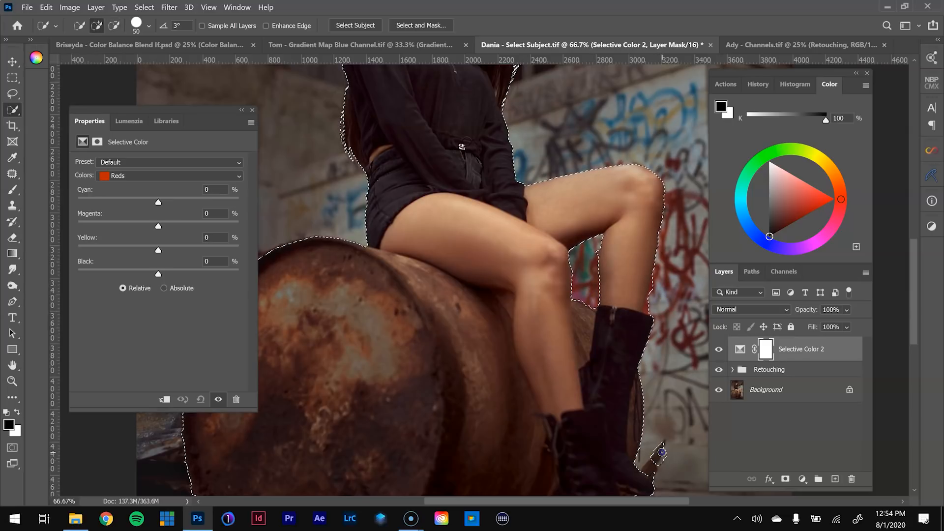
pyautogui.keyDown('alt'); pyautogui.click(663, 447); pyautogui.keyUp('alt')
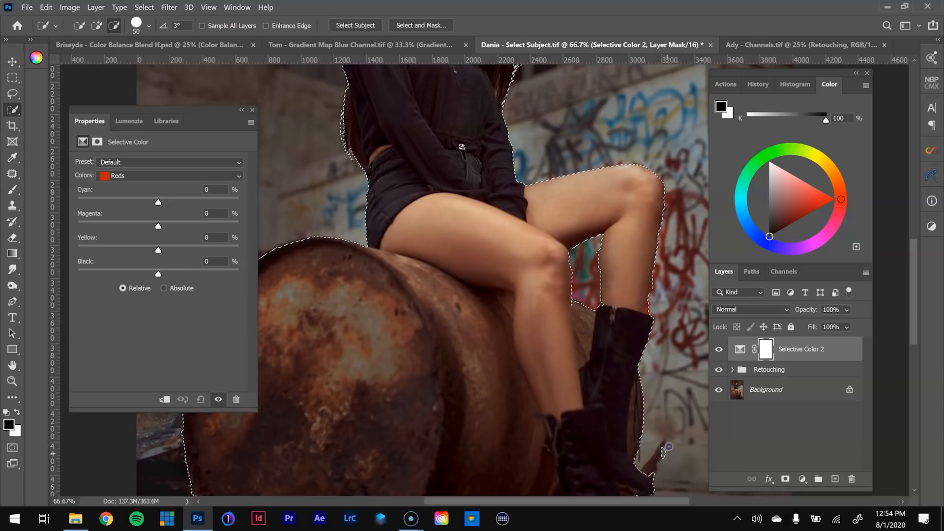
# - Preview the whole selection of the woman and barrel as a Quick Mask overlay and return to the normal selection view
pyautogui.hotkey('ctrl', '-')
pyautogui.hotkey('ctrl', '-')
pyautogui.hotkey('ctrl', '-')
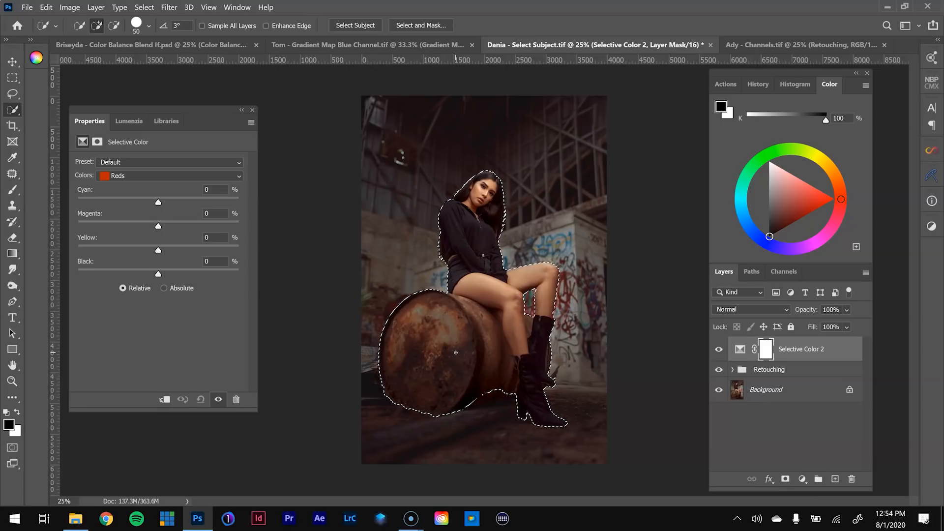
pyautogui.press('q')
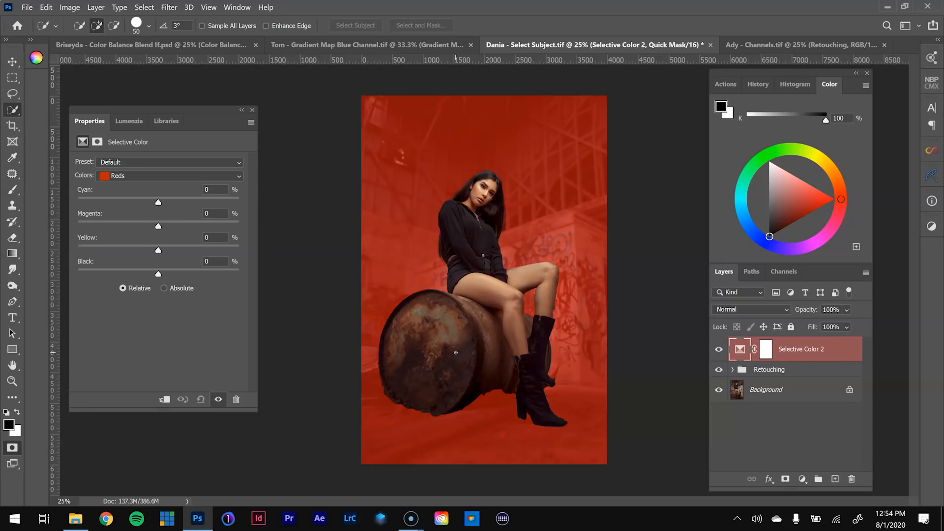
pyautogui.press('q')
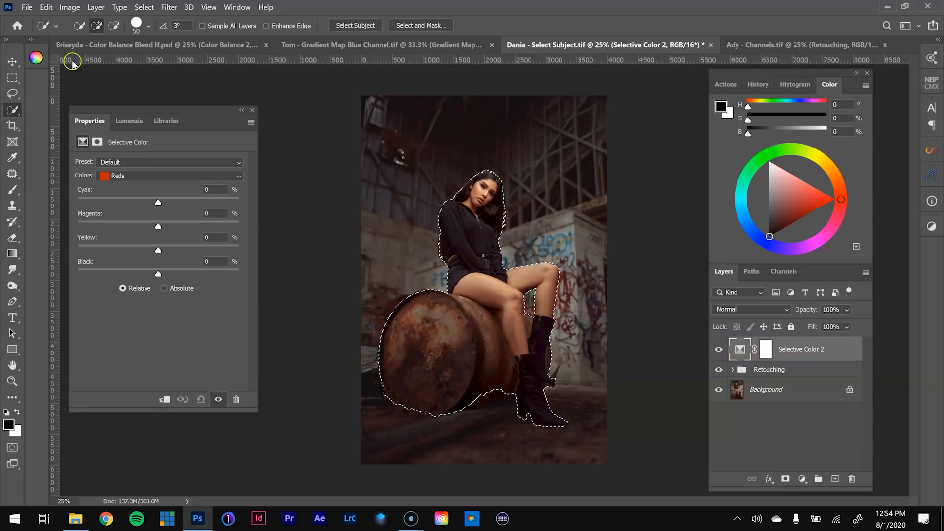
# - Feather the selection of the woman and barrel by 25 pixels and preview its softened edge as a Quick Mask overlay
pyautogui.click(12, 94)
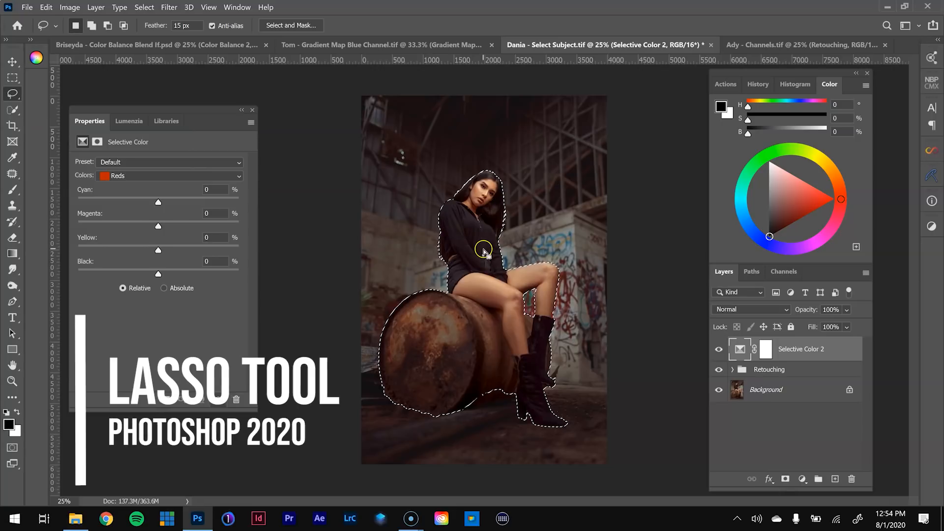
pyautogui.rightClick(483, 249)
pyautogui.click(513, 276)
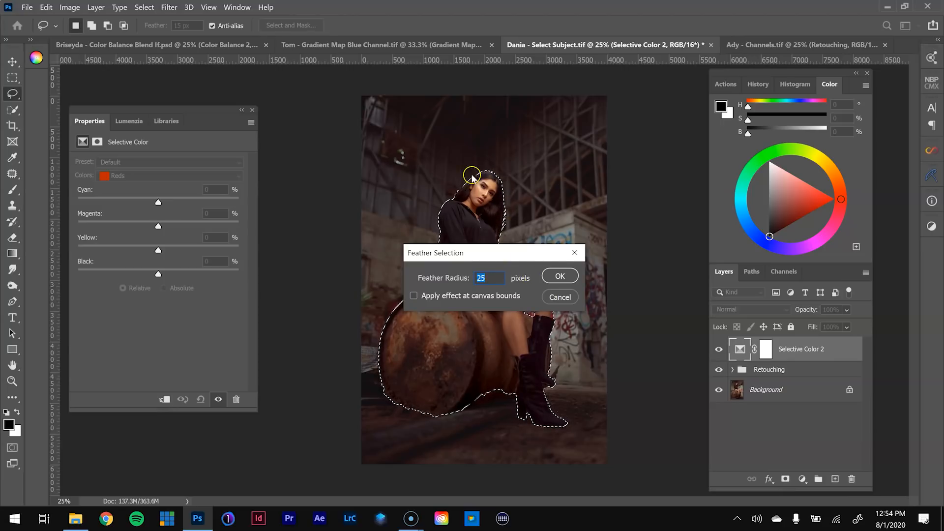
pyautogui.click(558, 276)
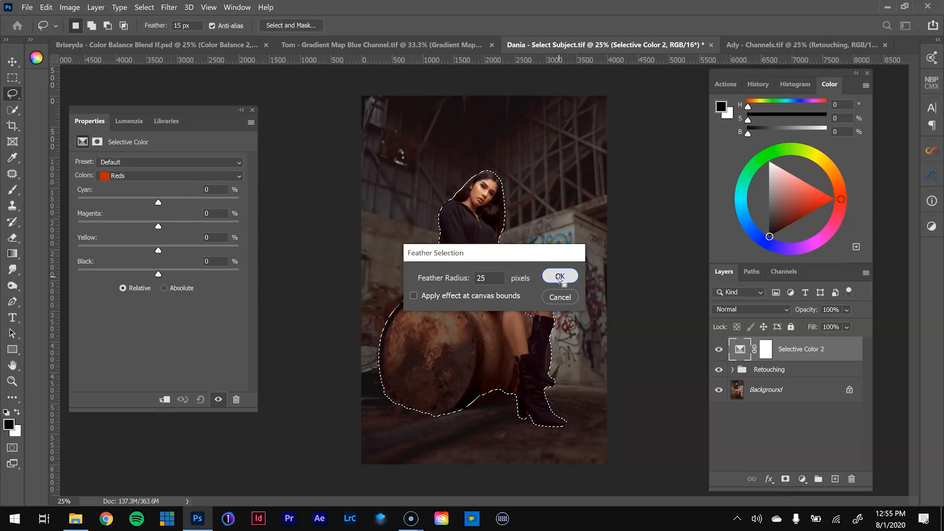
pyautogui.press('q')
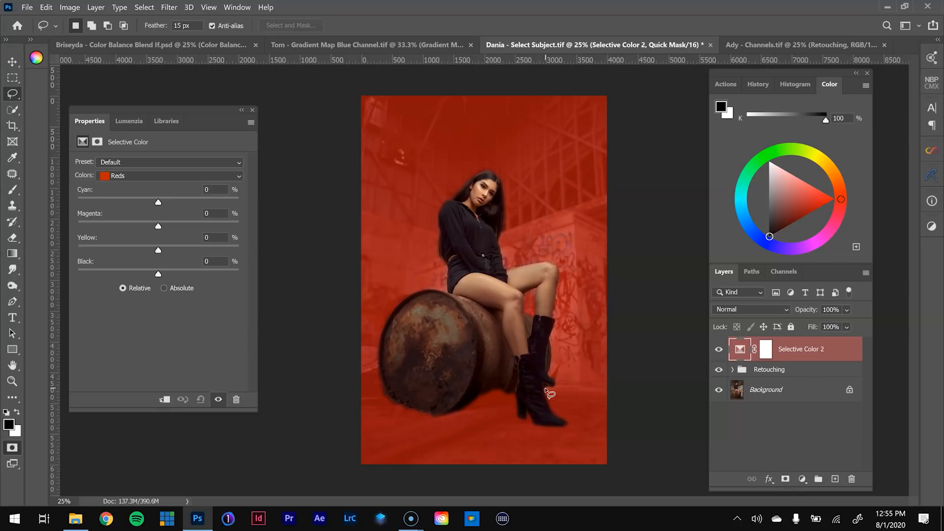
pyautogui.press('q')
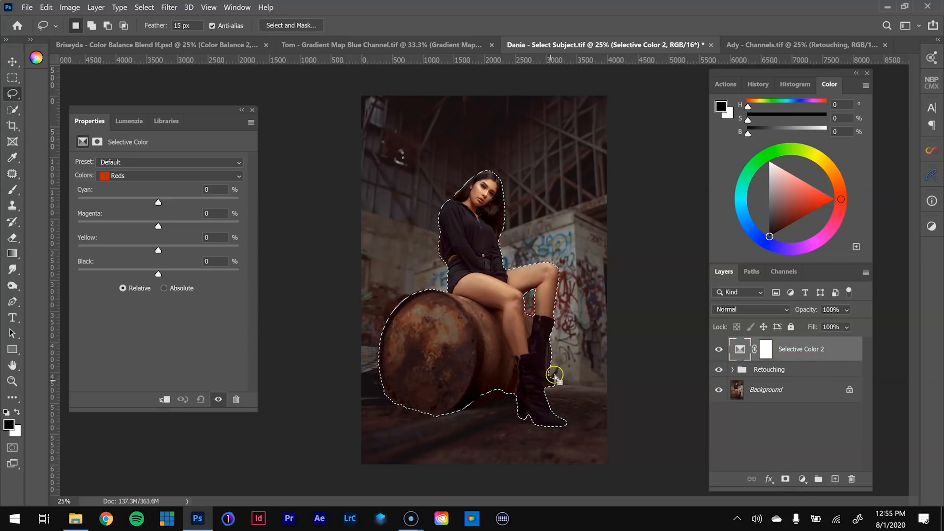
# - Fill the selected area of the Selective Color layer's mask with black at 100% opacity and clear the selection
pyautogui.click(768, 353)
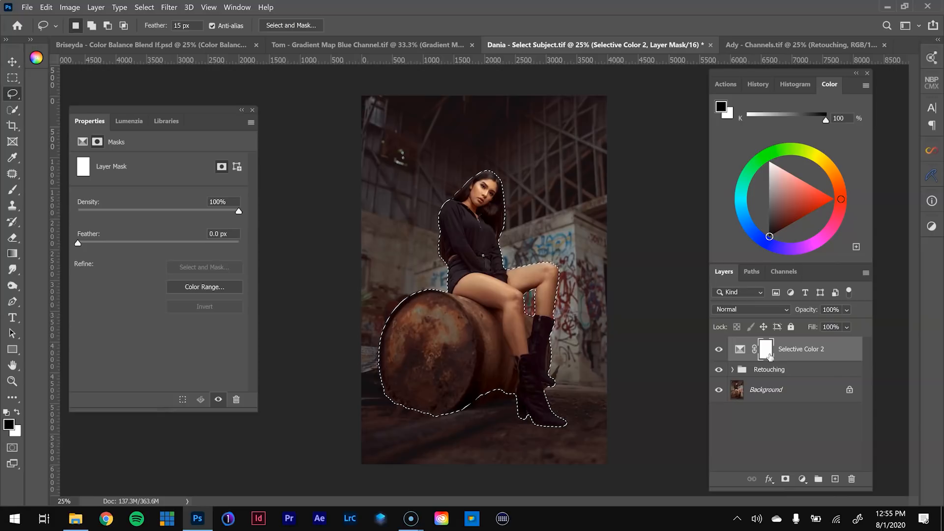
pyautogui.click(46, 7)
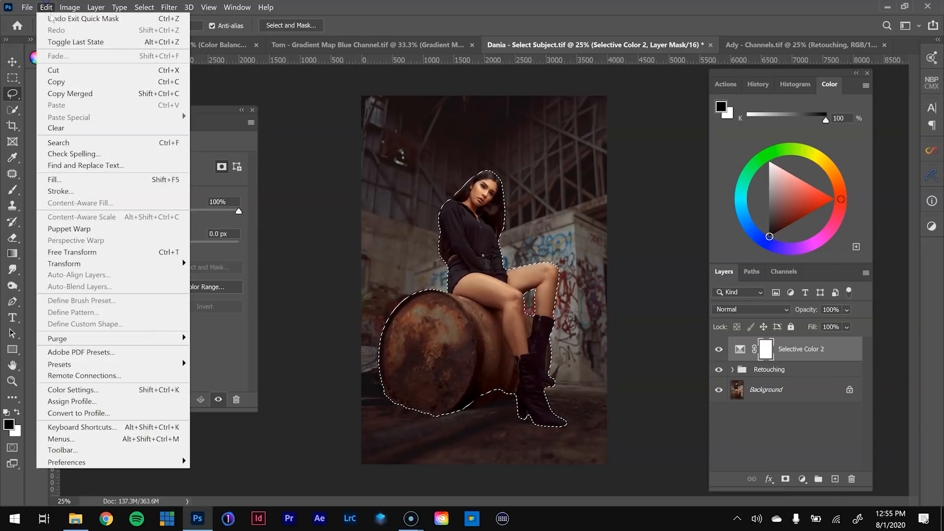
pyautogui.click(88, 178)
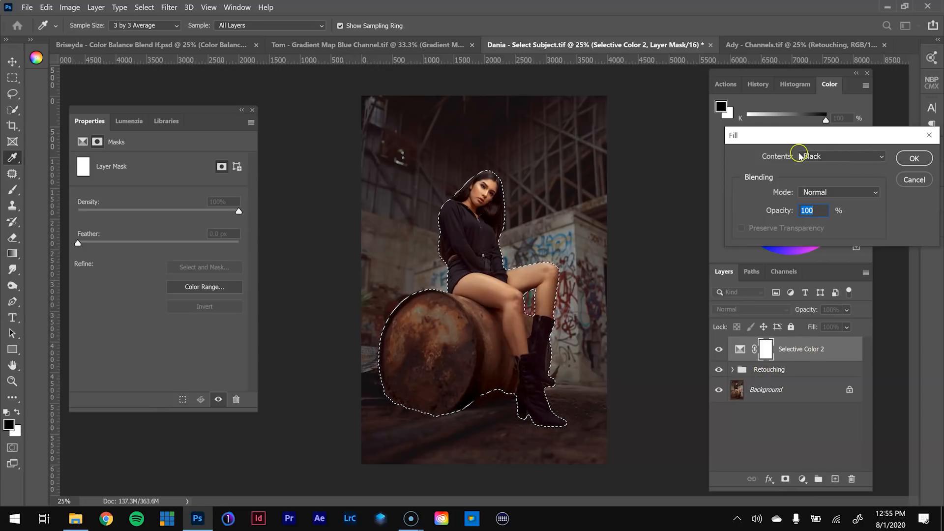
pyautogui.click(825, 156)
pyautogui.click(818, 251)
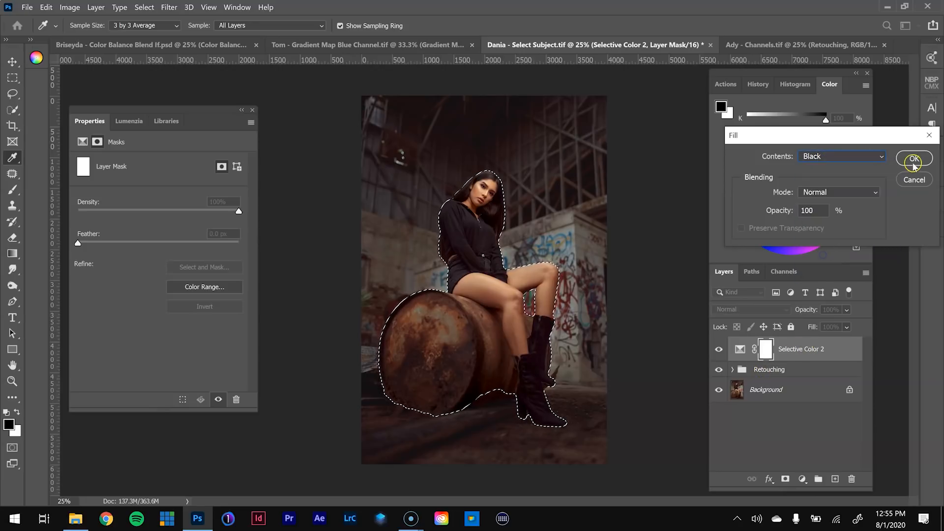
pyautogui.click(913, 158)
pyautogui.press('l')
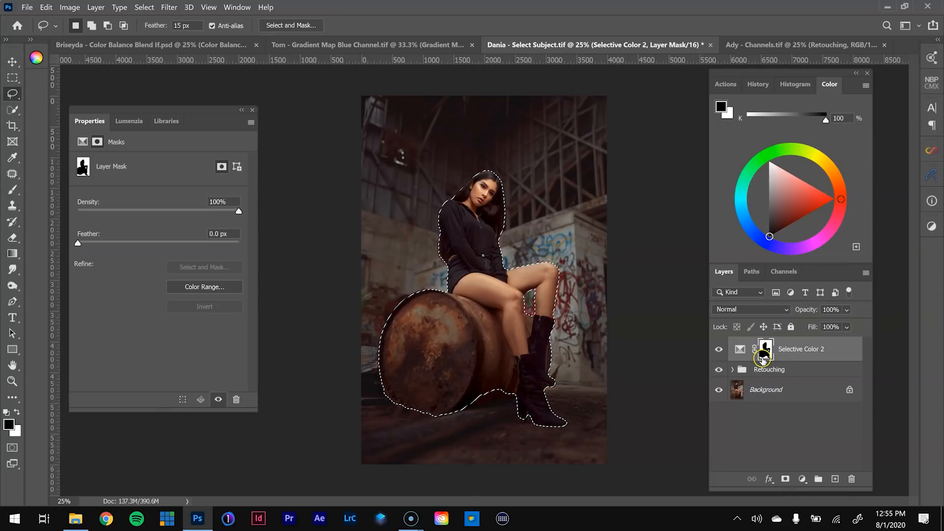
pyautogui.hotkey('ctrl', 'd')
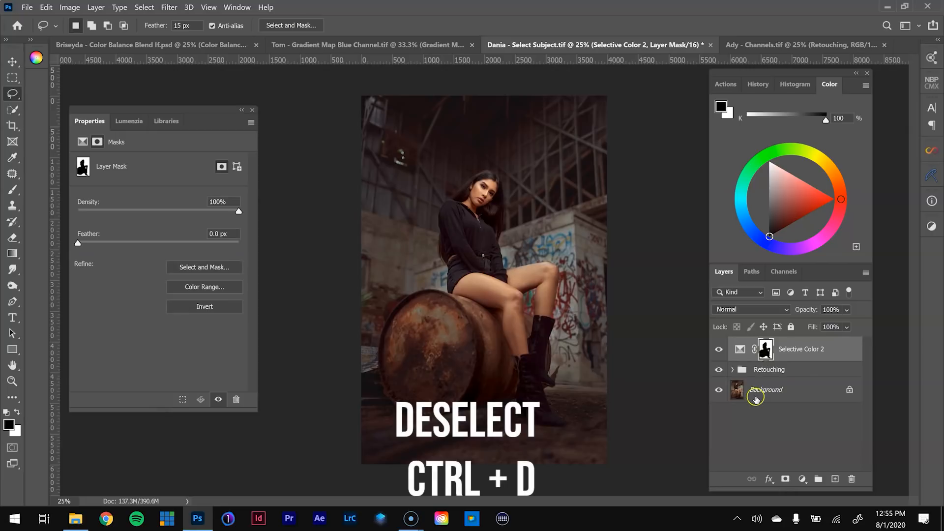
pyautogui.click(129, 121)
pyautogui.click(166, 121)
pyautogui.click(105, 121)
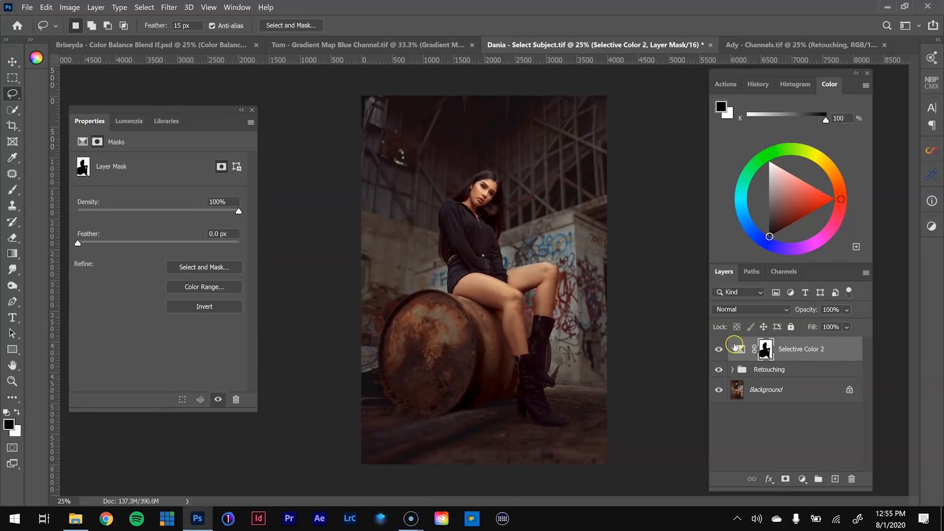
# - Test a Yellow shift of -34% in the Blacks of the masked Selective Color layer and return it to 0
pyautogui.click(734, 349)
pyautogui.click(141, 176)
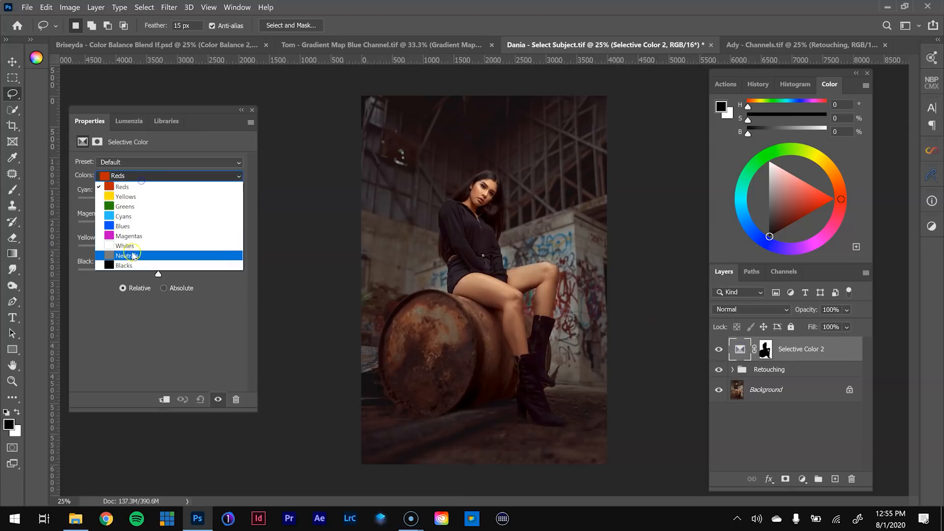
pyautogui.click(132, 266)
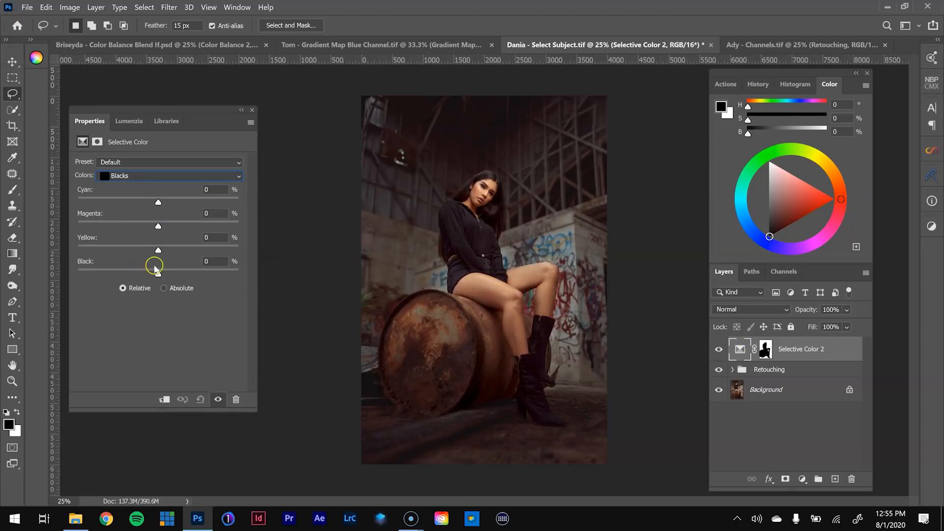
pyautogui.moveTo(158, 250); pyautogui.dragTo(131, 247)
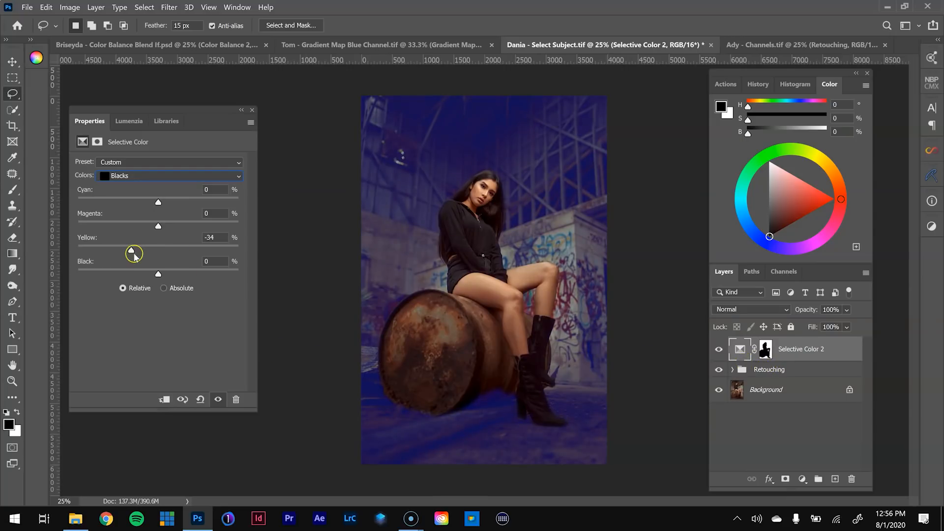
pyautogui.moveTo(140, 252); pyautogui.dragTo(159, 252)
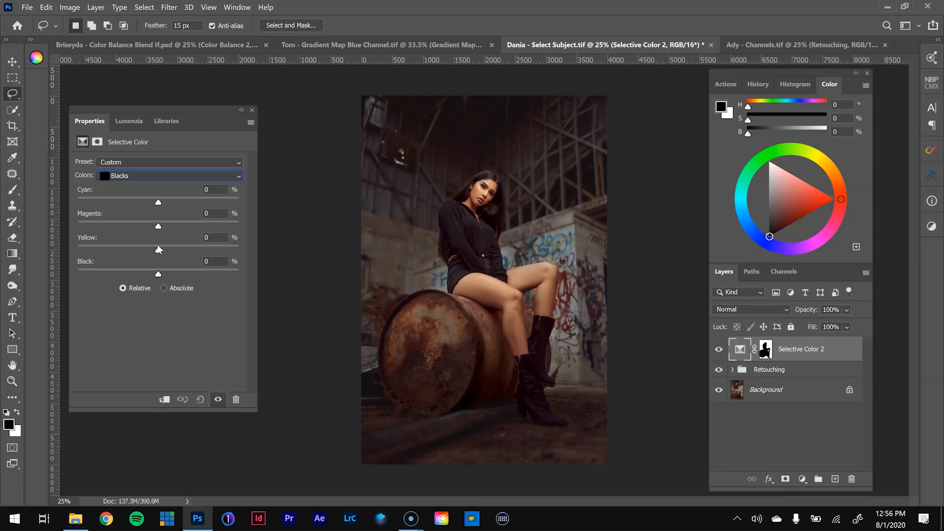
# - Shift the Neutrals of the Selective Color adjustment slightly, entering values of 3 and 1 percent
pyautogui.click(146, 176)
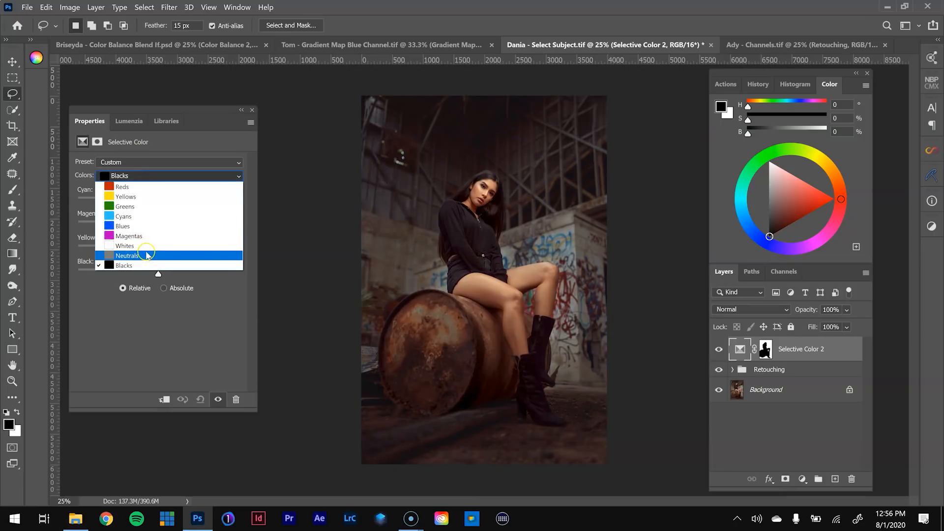
pyautogui.click(146, 254)
pyautogui.click(216, 190)
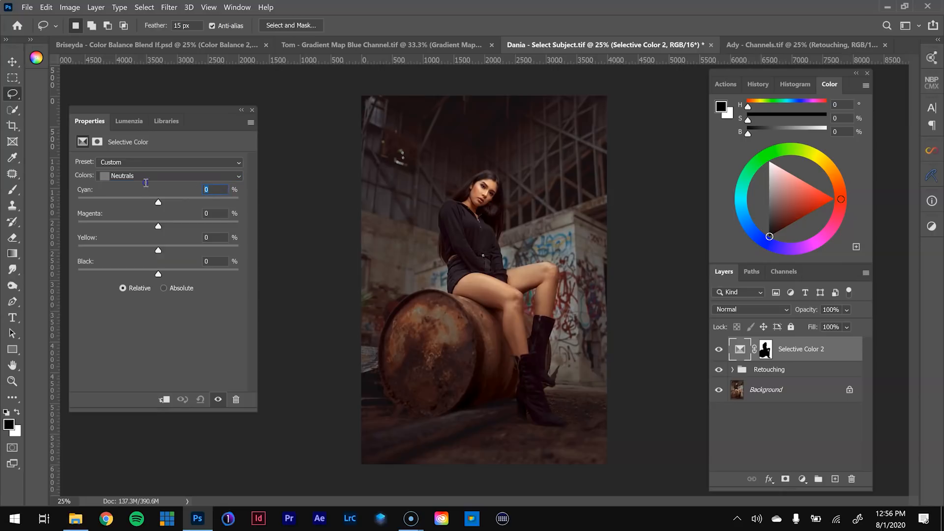
pyautogui.write('3')
pyautogui.write('1')
# - Set the Blacks of the Selective Color adjustment to Cyan +1%, Magenta +2% and Yellow -1%
pyautogui.click(197, 176)
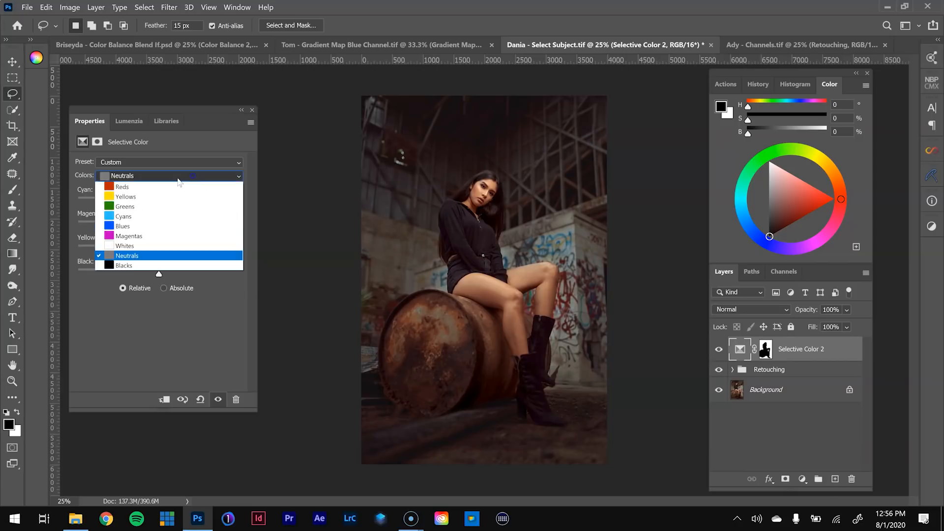
pyautogui.click(144, 265)
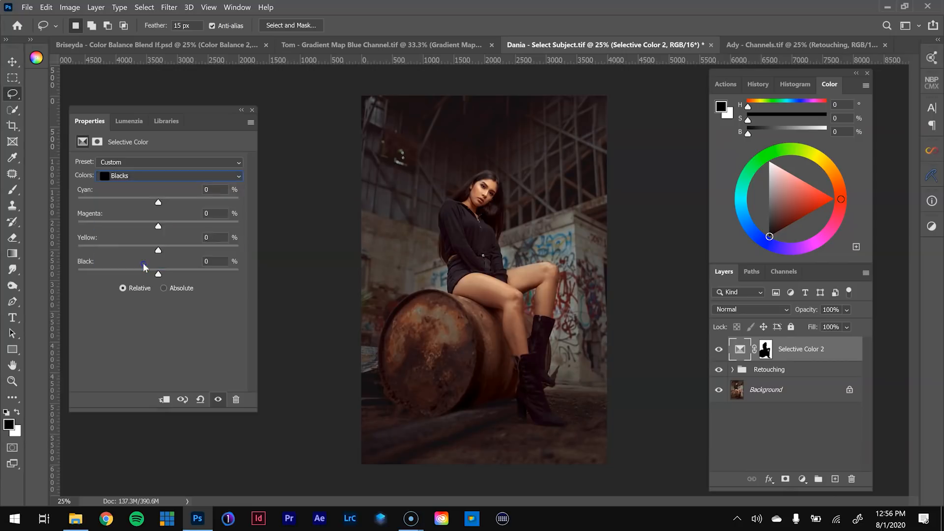
pyautogui.click(216, 190)
pyautogui.write('2')
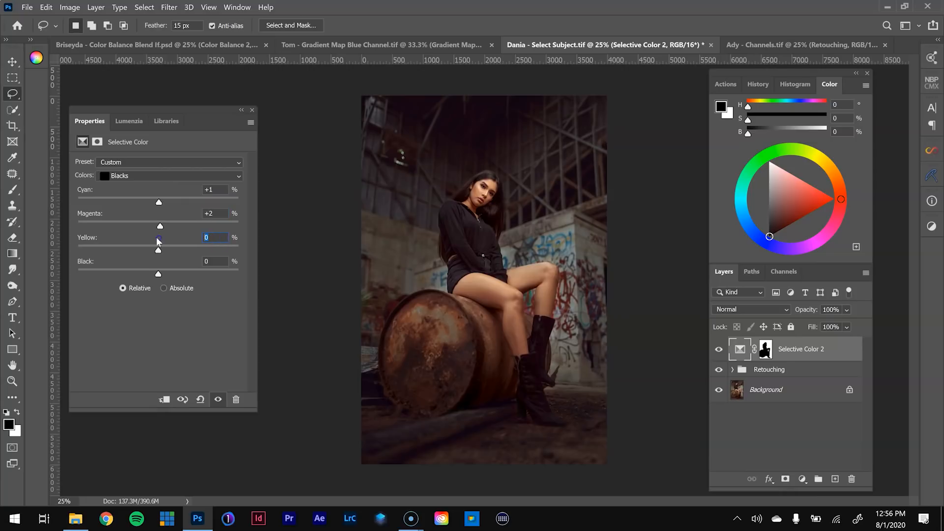
pyautogui.write('-1')
pyautogui.press('Return')
# - Compare the image with the Selective Color layer hidden and shown
pyautogui.click(718, 350)
pyautogui.click(718, 350)
pyautogui.click(719, 350)
pyautogui.click(718, 350)
# - Add a Curves adjustment layer above the Selective Color layer
pyautogui.click(802, 479)
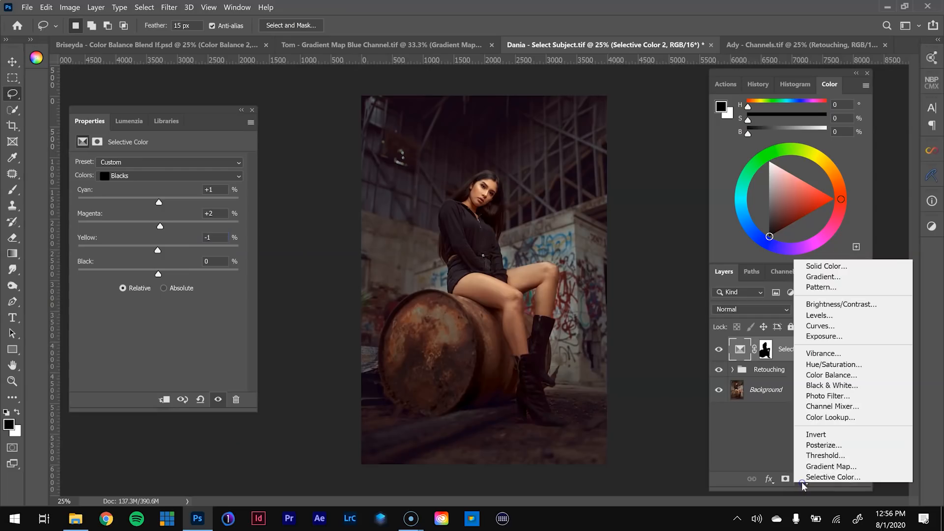
pyautogui.click(812, 378)
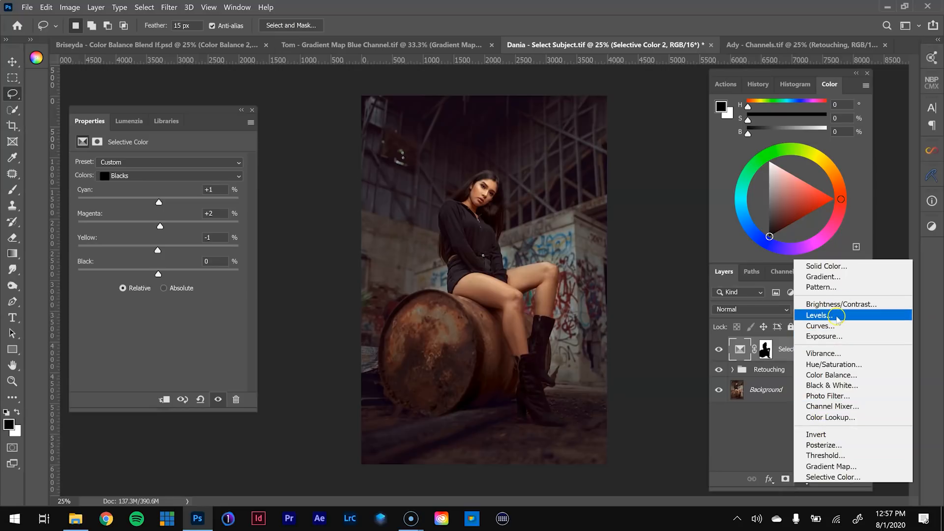
pyautogui.click(839, 327)
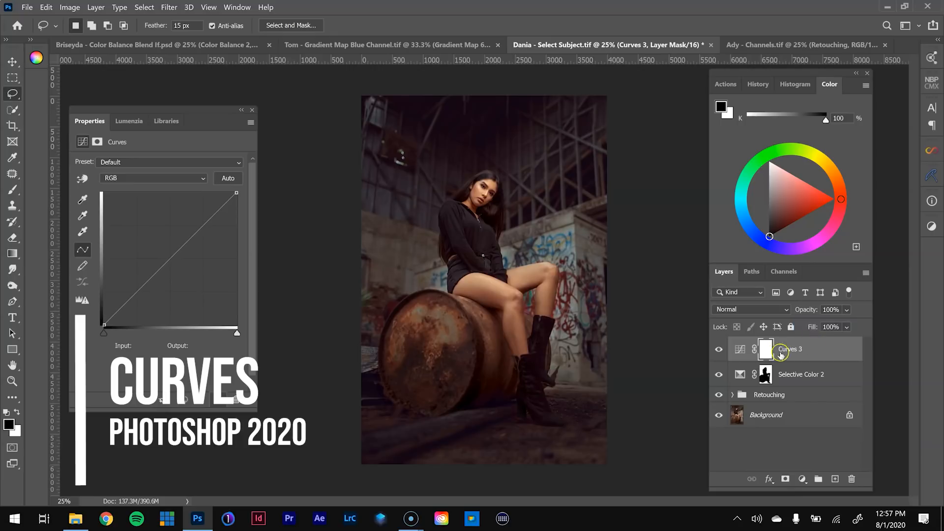
# - Try darkening the whole image with an RGB curve point at input 175 and output 59, and undo it
pyautogui.click(172, 263)
pyautogui.moveTo(171, 263); pyautogui.dragTo(195, 294)
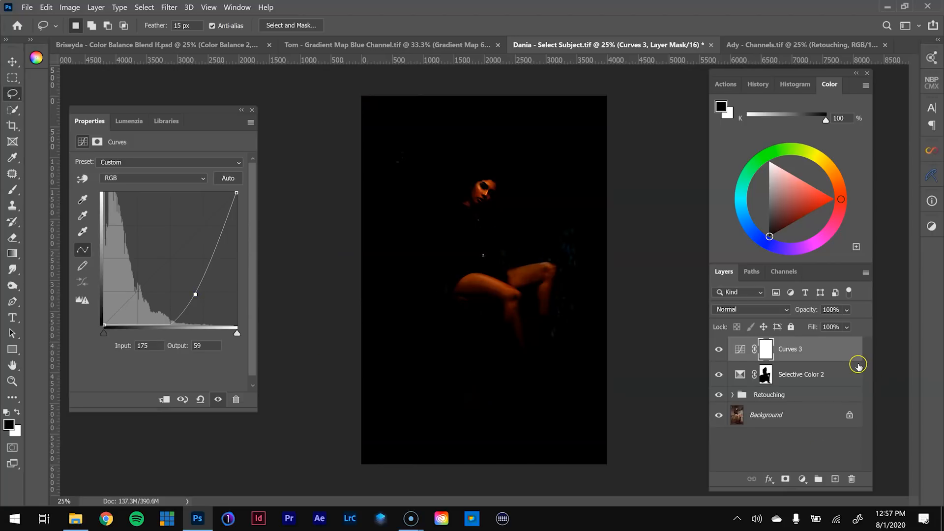
pyautogui.hotkey('ctrl', 'z')
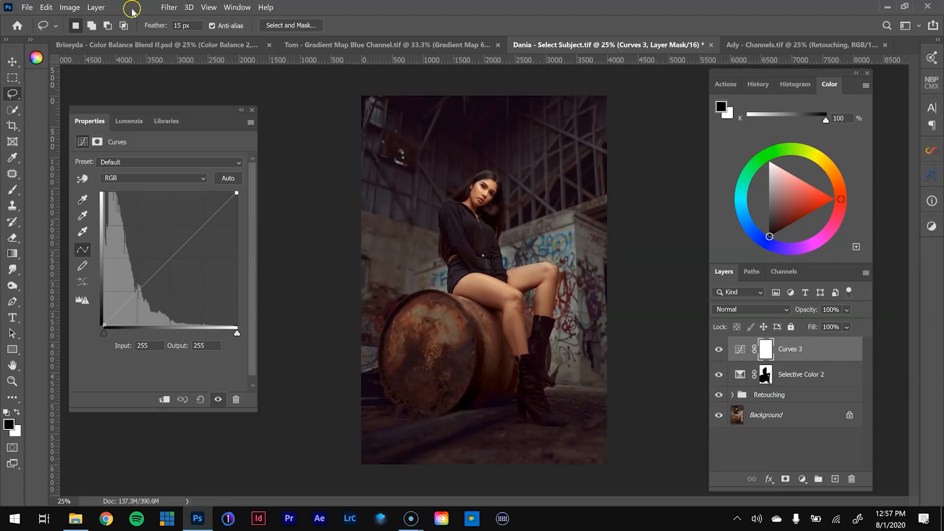
# - Replace the Curves layer's mask with a copy of the Selective Color layer's subject mask
pyautogui.click(182, 7)
pyautogui.moveTo(144, 7)
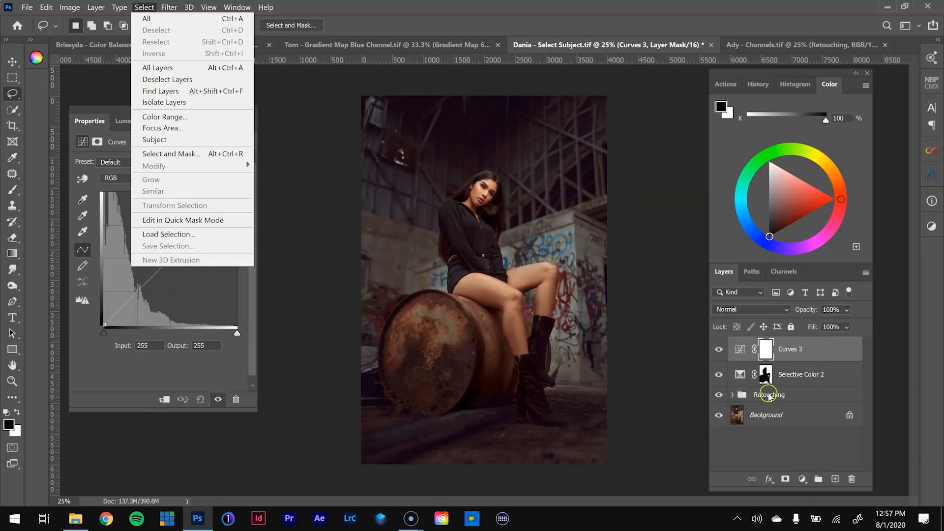
pyautogui.click(767, 384)
pyautogui.click(766, 371)
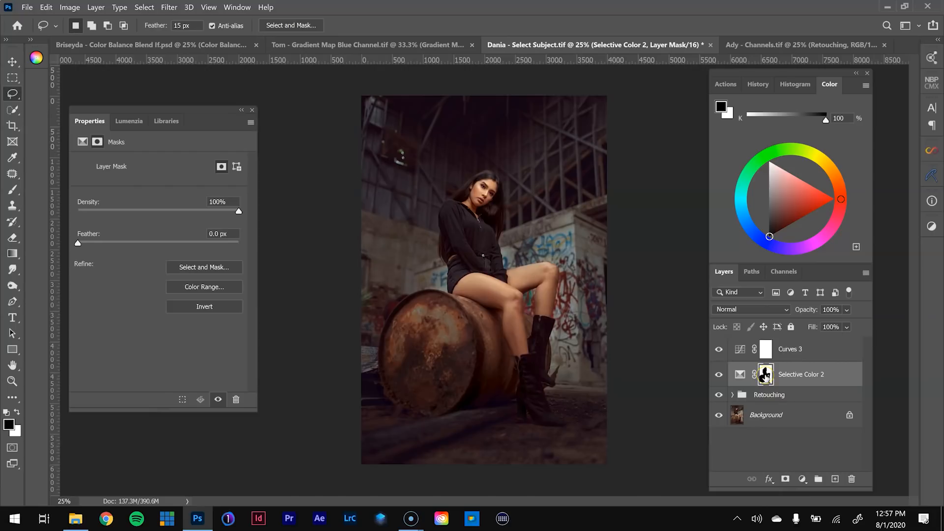
pyautogui.moveTo(765, 375); pyautogui.dragTo(766, 356)
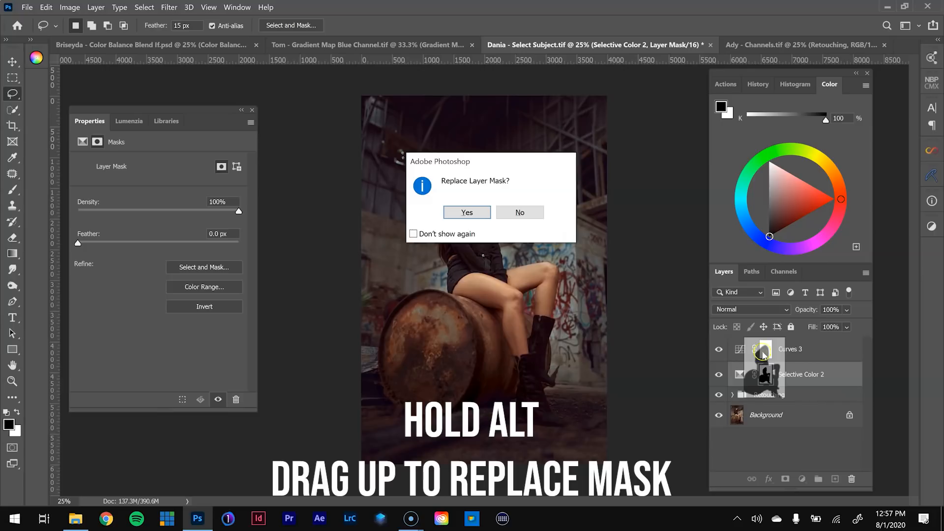
pyautogui.click(485, 212)
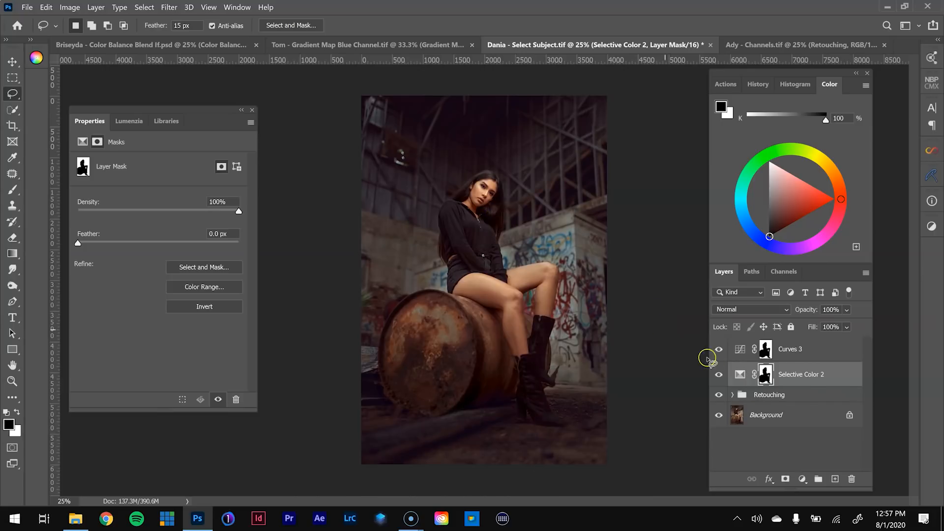
# - In the Curves adjustment's Red channel, anchor the midtones and highlights and raise the black point to output 13
pyautogui.click(740, 350)
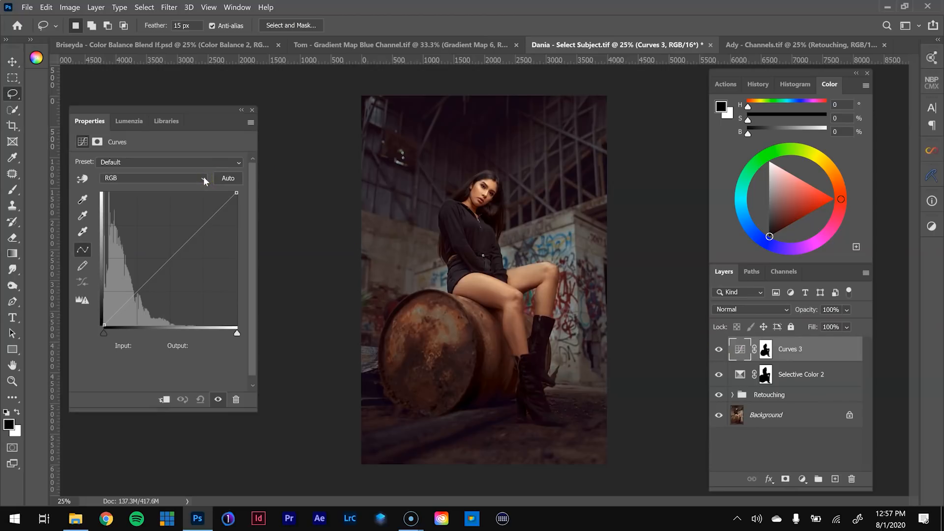
pyautogui.click(204, 176)
pyautogui.click(147, 190)
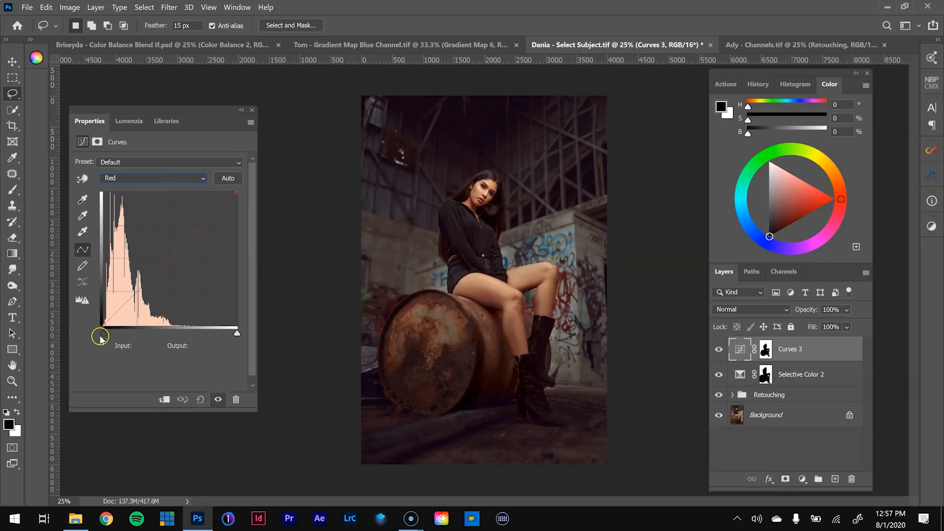
pyautogui.moveTo(103, 323); pyautogui.dragTo(104, 323)
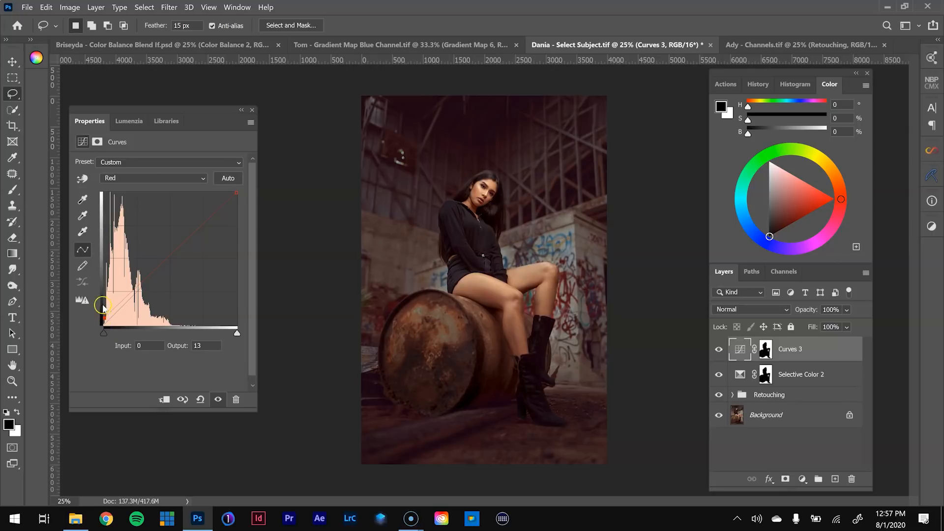
# - In the Curves adjustment's Green channel, move the shadow input point slightly inward to reduce green in the shadows
pyautogui.click(178, 180)
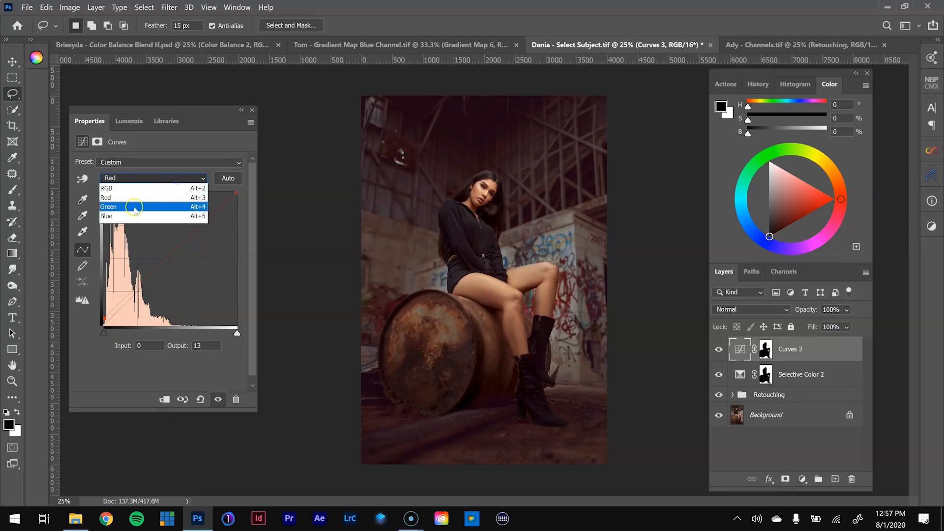
pyautogui.click(134, 207)
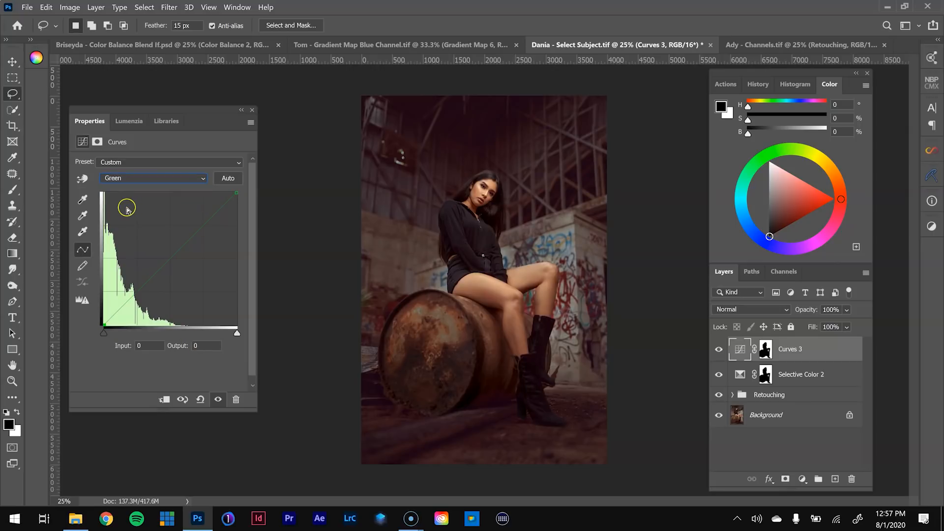
pyautogui.moveTo(104, 332); pyautogui.dragTo(111, 331)
# - In the Curves adjustment's Blue channel, set the black point to input 26 to warm the shadows
pyautogui.click(159, 180)
pyautogui.click(134, 216)
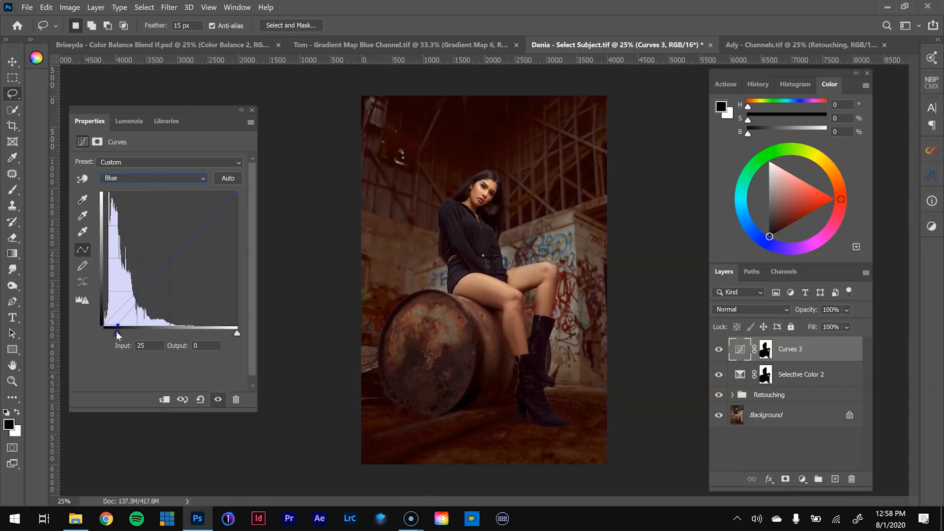
pyautogui.moveTo(116, 332)
pyautogui.mouseDown()
pyautogui.moveTo(145, 345)
pyautogui.moveTo(125, 343)
pyautogui.mouseUp()
pyautogui.write('26')
pyautogui.moveTo(208, 346); pyautogui.dragTo(167, 345)
pyautogui.click(221, 370)
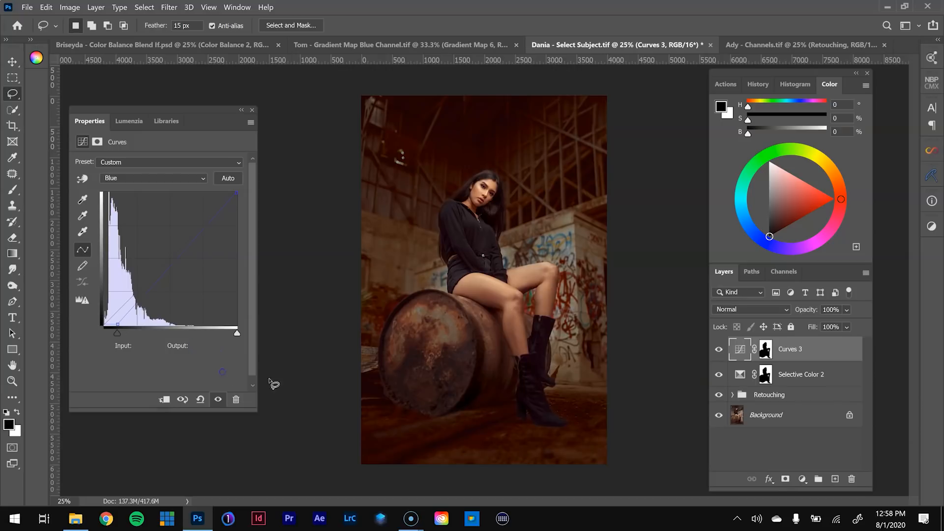
# - Compare the image with and without the Curves layer, and reduce the layer's fill to 33%
pyautogui.click(720, 349)
pyautogui.click(721, 350)
pyautogui.click(847, 328)
pyautogui.moveTo(856, 346); pyautogui.dragTo(826, 344)
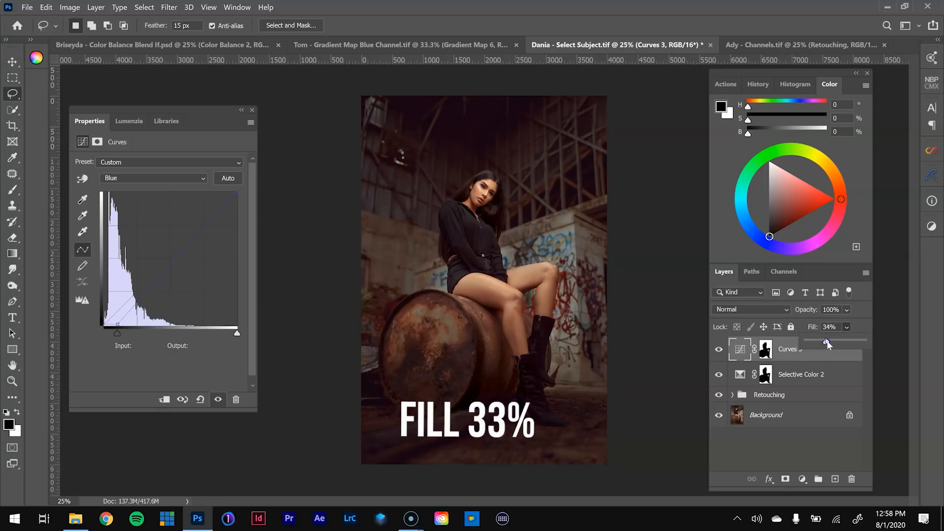
pyautogui.click(834, 327)
pyautogui.write('3')
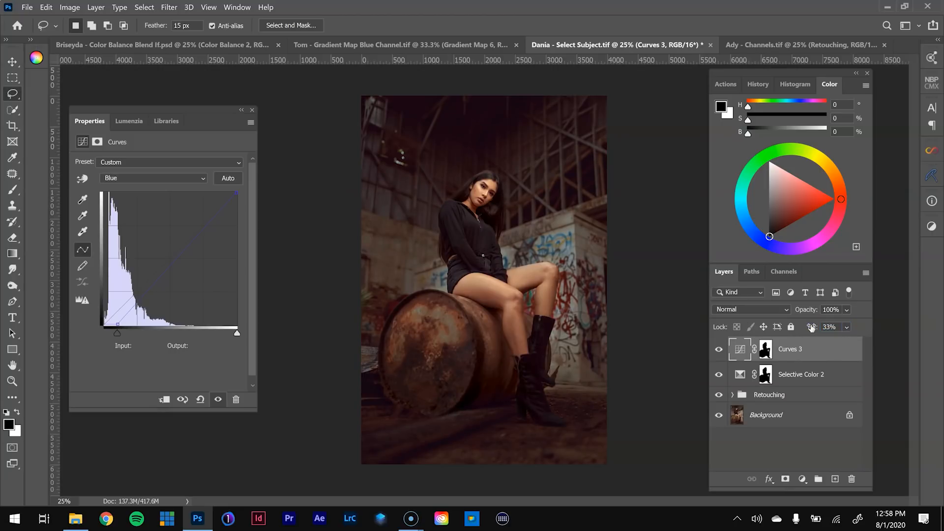
# - Group the Curves and Selective Color layers and toggle the group's visibility to compare before and after
pyautogui.keyDown('shift'); pyautogui.click(847, 377); pyautogui.keyUp('shift')
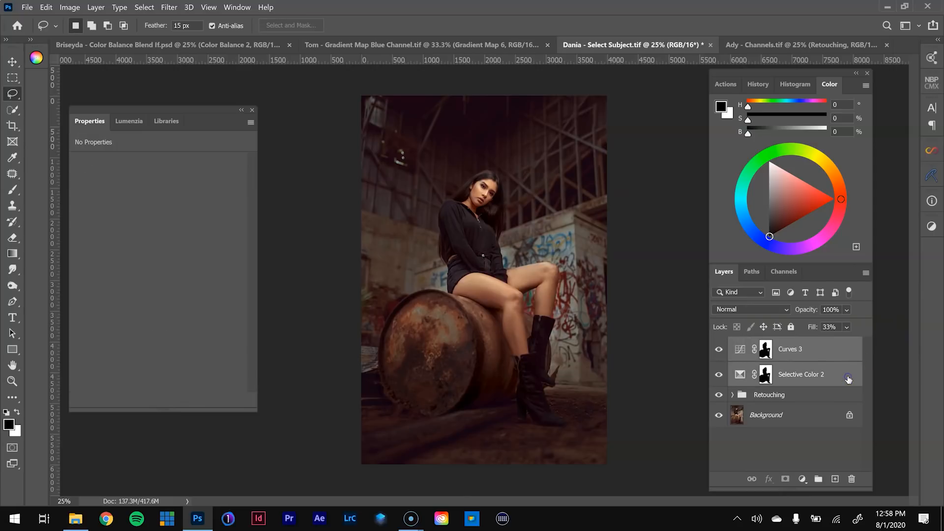
pyautogui.hotkey('ctrl', 'g')
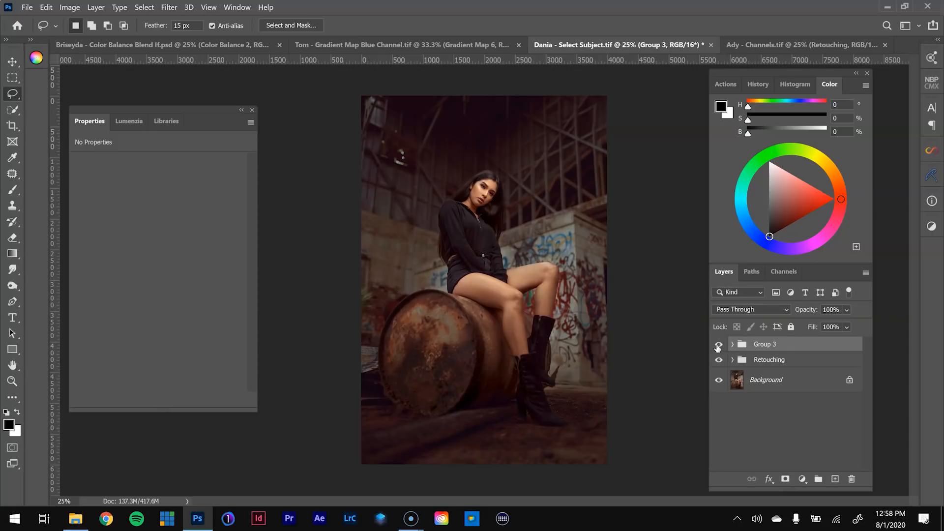
pyautogui.click(718, 346)
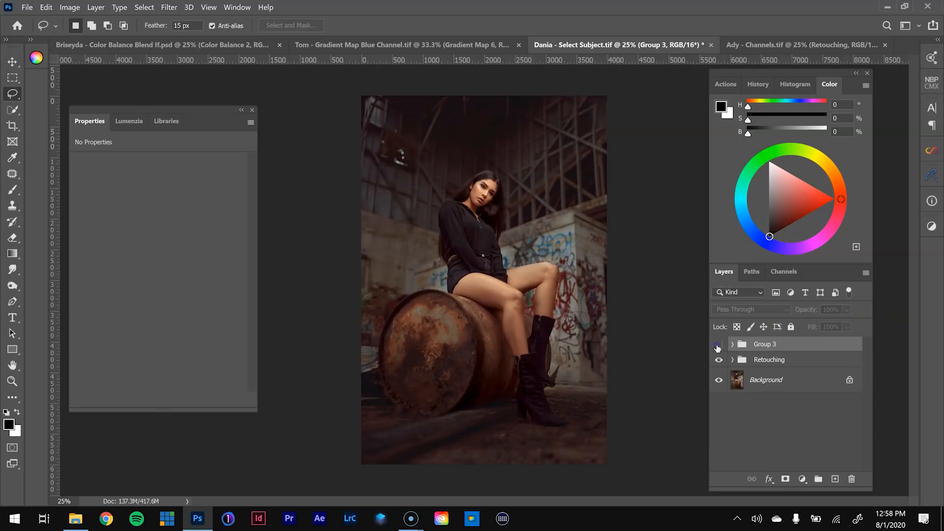
pyautogui.click(718, 347)
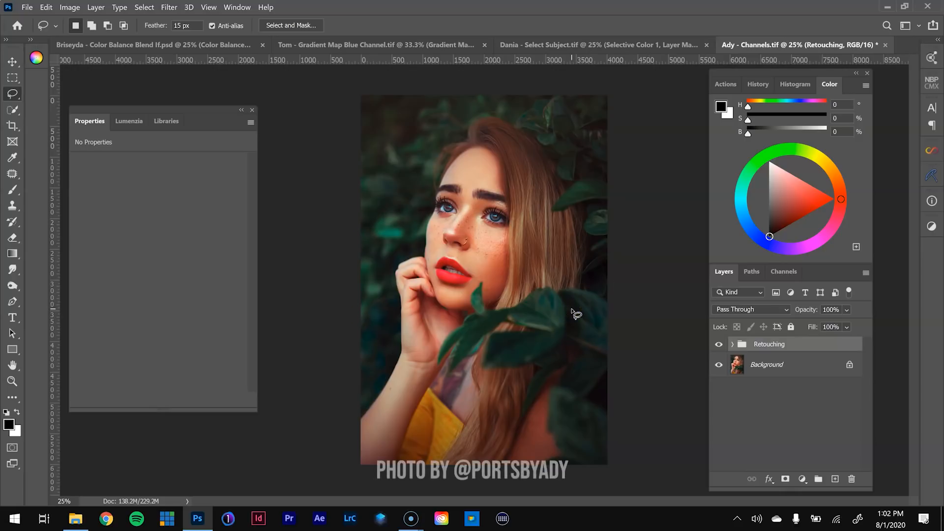
# - Look back at the gradient map portrait, and compare the Red, Green and Blue channels of the portrait among the leaves
pyautogui.click(402, 44)
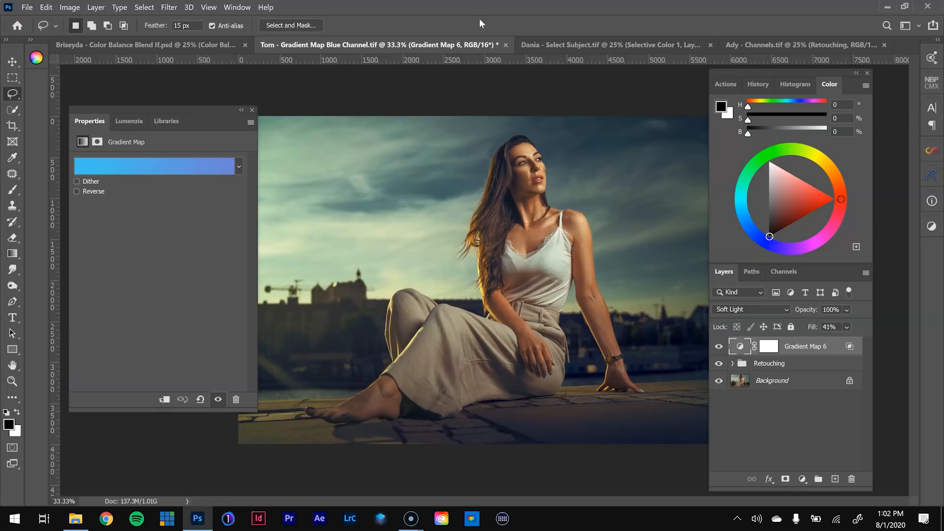
pyautogui.click(774, 45)
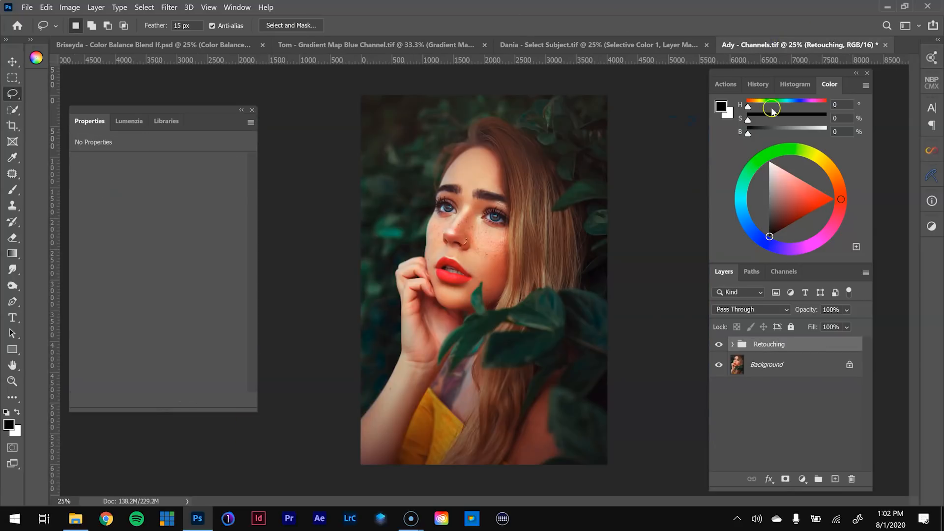
pyautogui.click(779, 278)
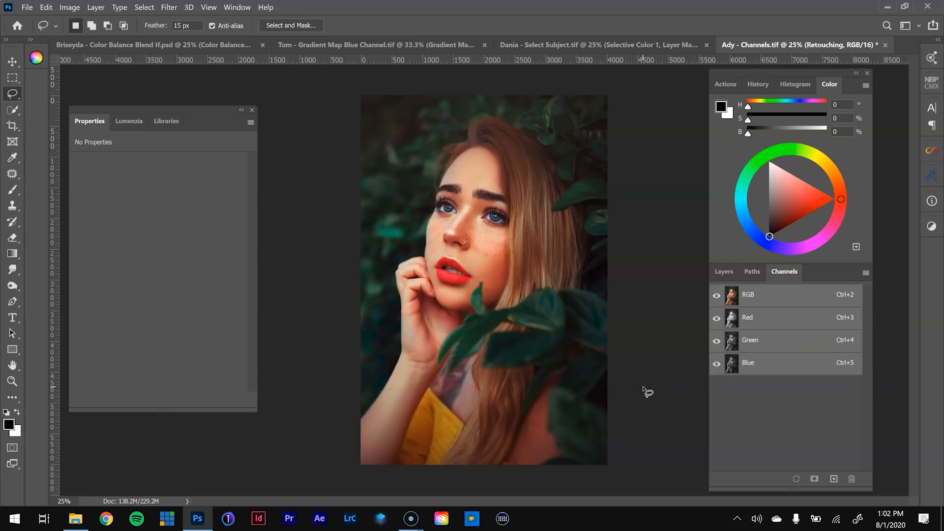
pyautogui.click(732, 275)
pyautogui.click(752, 271)
pyautogui.click(794, 275)
pyautogui.click(730, 320)
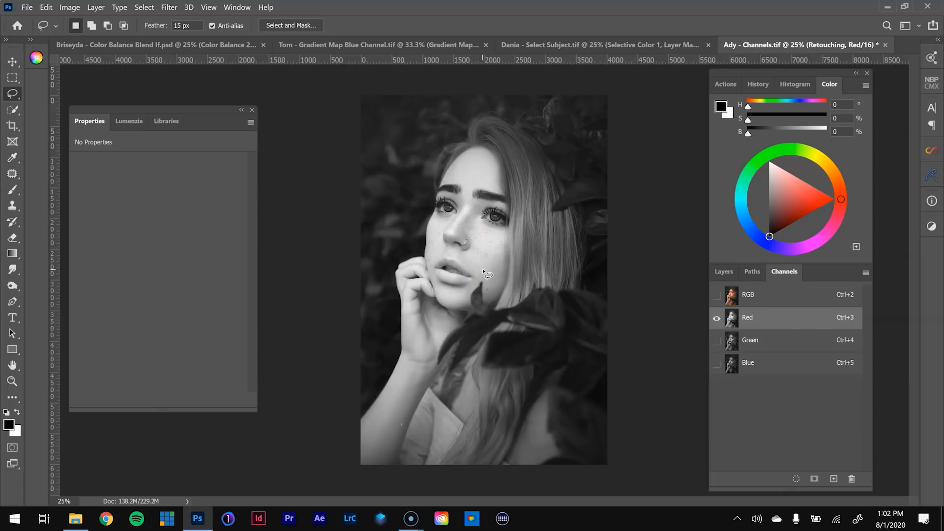
pyautogui.click(750, 343)
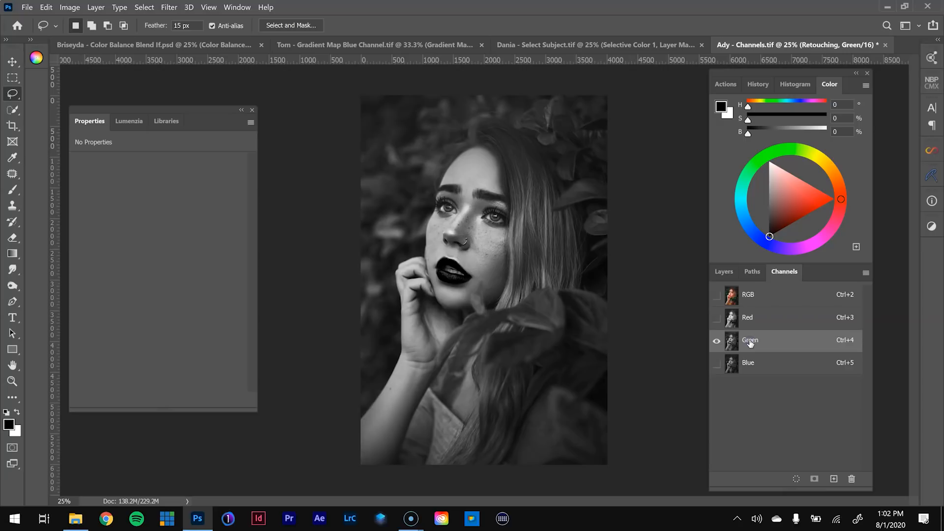
pyautogui.click(750, 365)
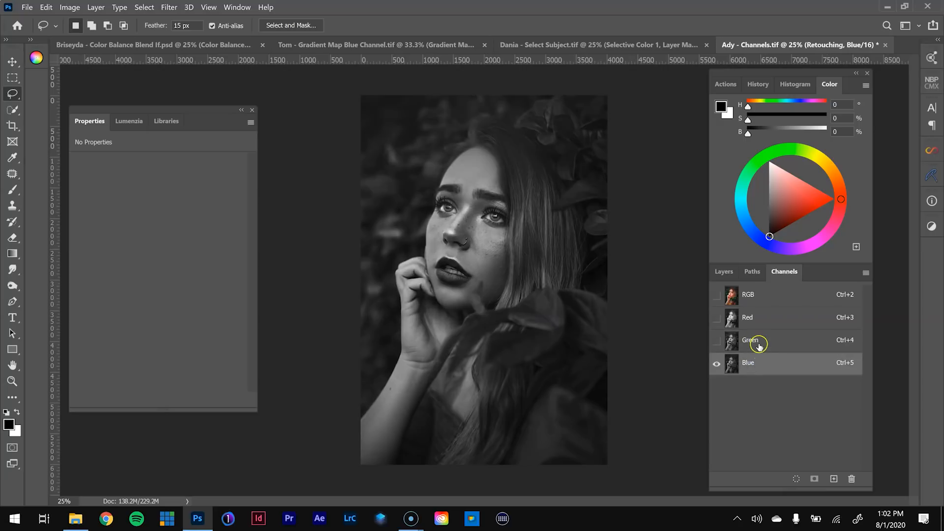
# - Load the Green channel's luminosity as a selection and return to the full-color composite and the layer stack
pyautogui.click(757, 344)
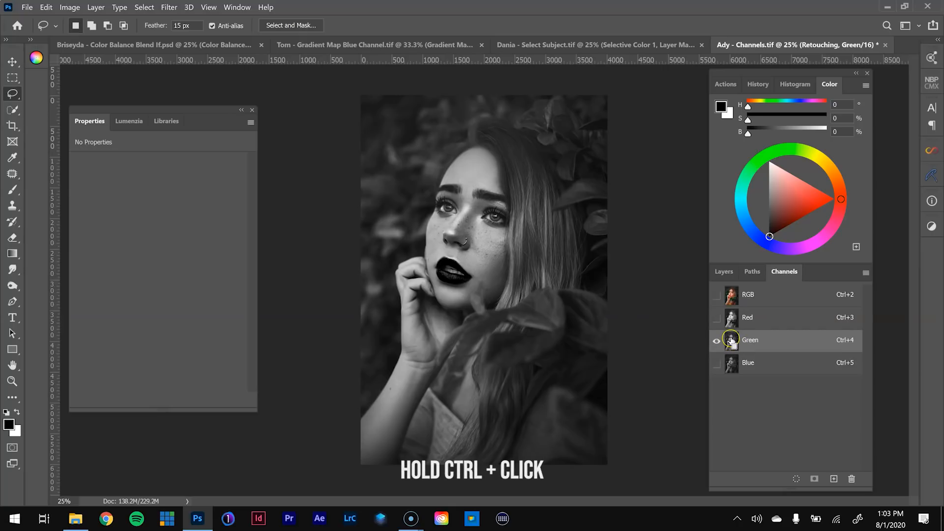
pyautogui.keyDown('ctrl'); pyautogui.click(731, 340); pyautogui.keyUp('ctrl')
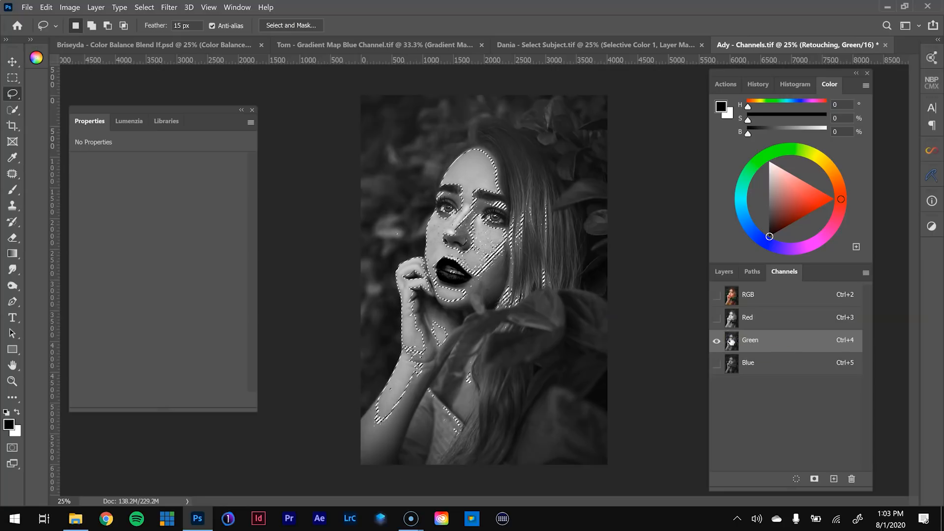
pyautogui.click(717, 297)
pyautogui.click(723, 271)
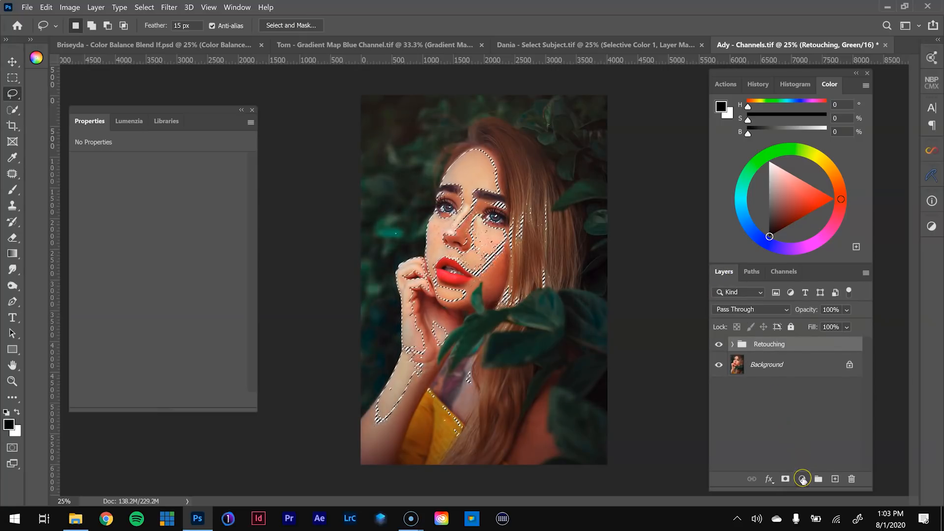
# - Add a Solid Color fill layer in cyan 3afafc above the Retouching group, masked by the Green channel selection
pyautogui.click(803, 479)
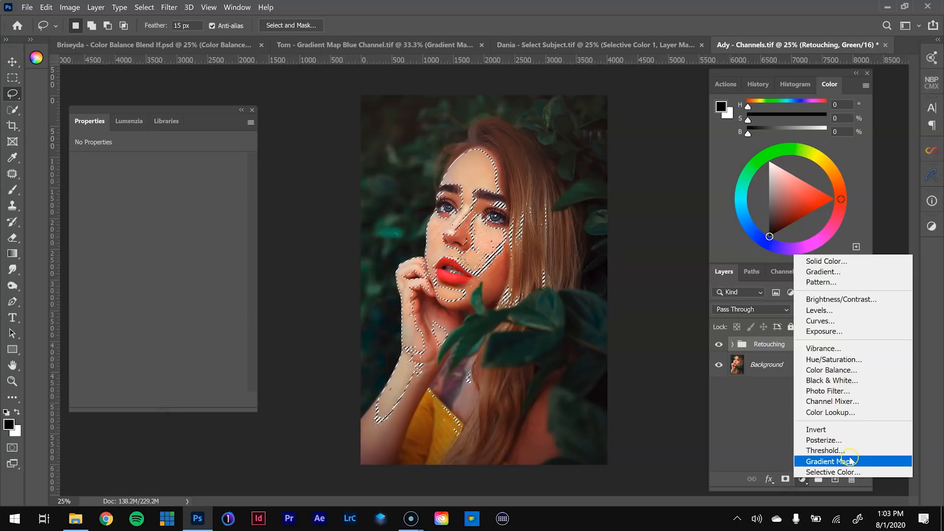
pyautogui.click(824, 262)
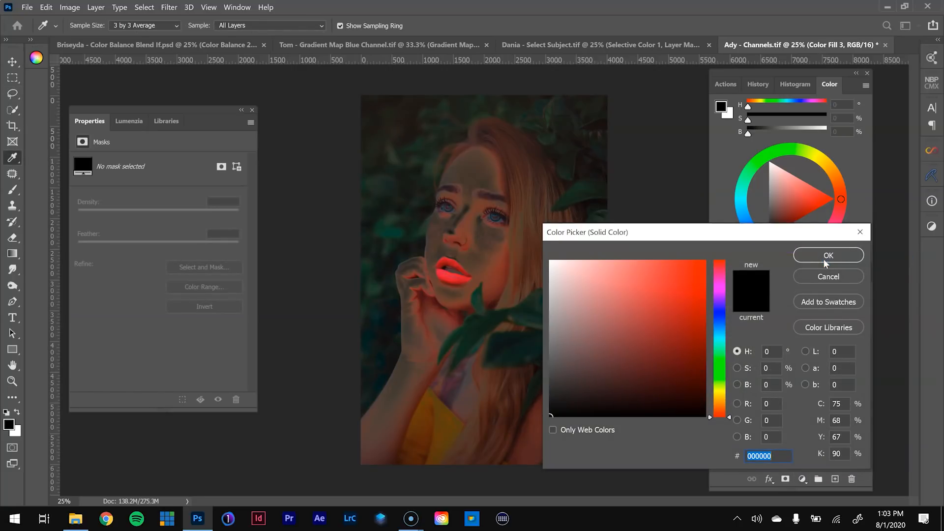
pyautogui.click(719, 340)
pyautogui.moveTo(685, 260); pyautogui.dragTo(685, 259)
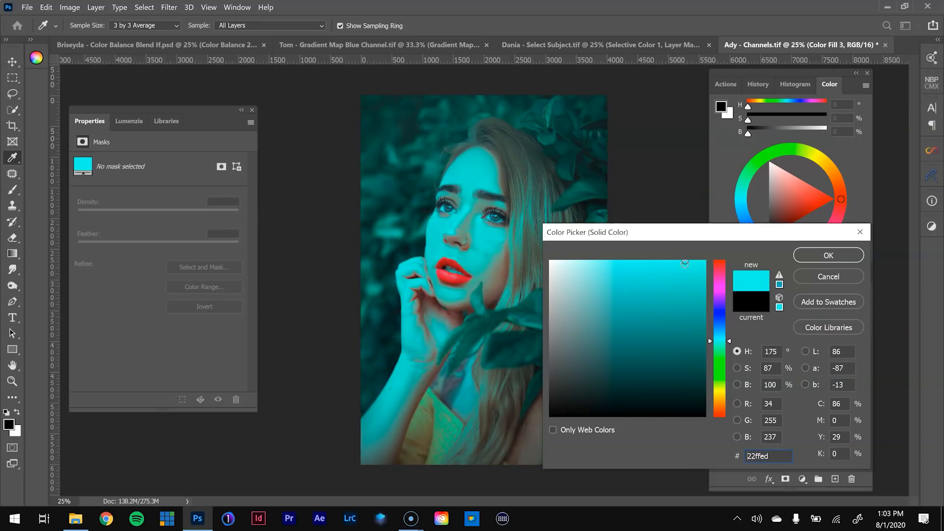
pyautogui.moveTo(673, 289); pyautogui.dragTo(669, 262)
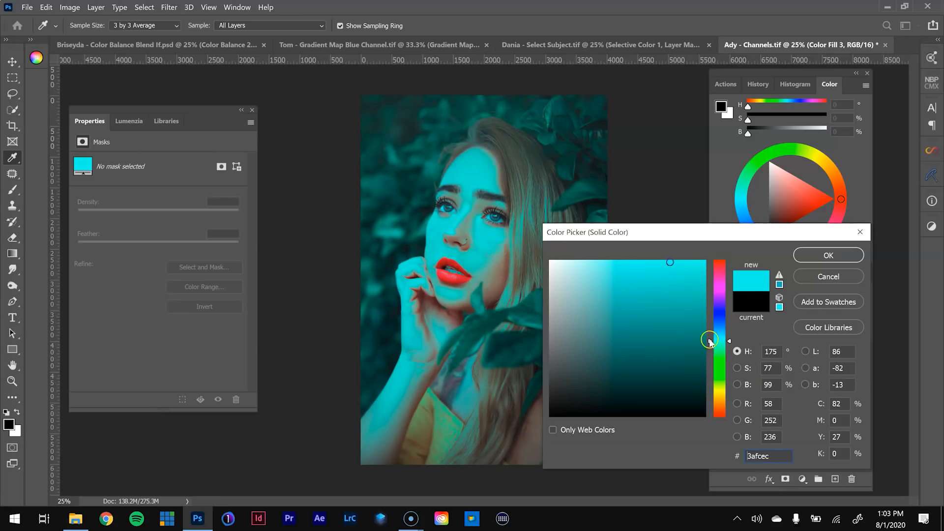
pyautogui.moveTo(728, 341); pyautogui.dragTo(727, 337)
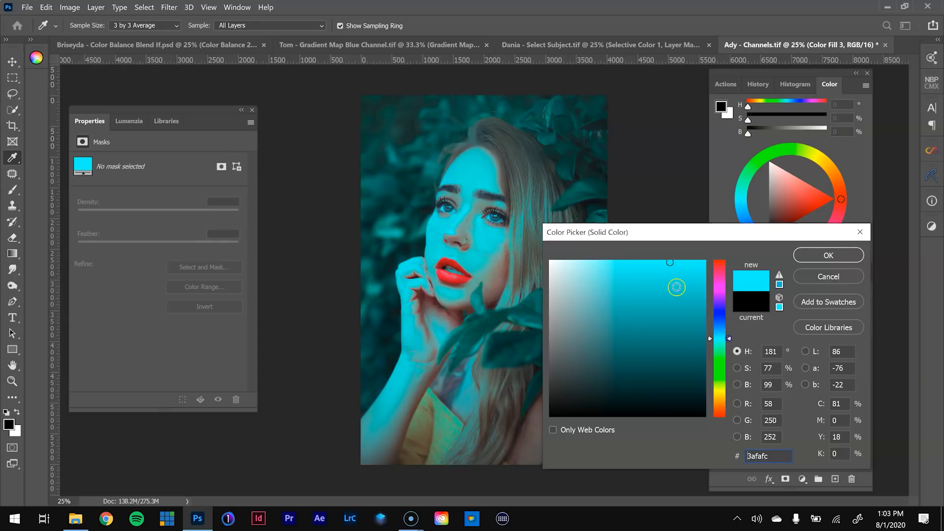
pyautogui.click(817, 255)
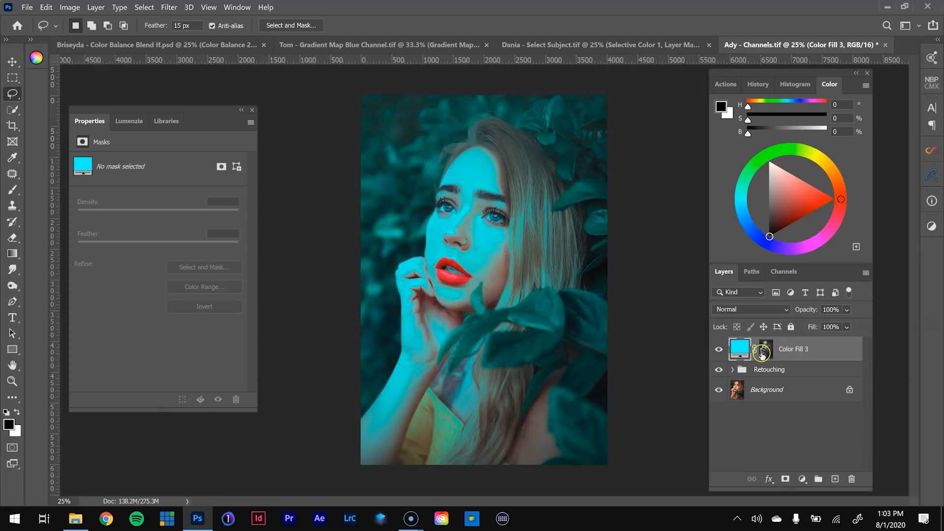
# - Check the channel list and view the cyan fill layer's mask on its own
pyautogui.click(782, 273)
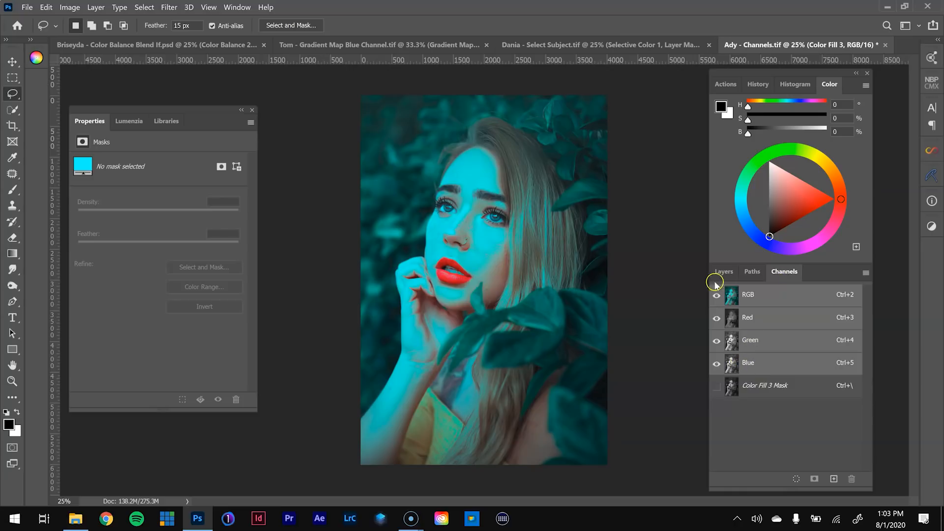
pyautogui.click(724, 272)
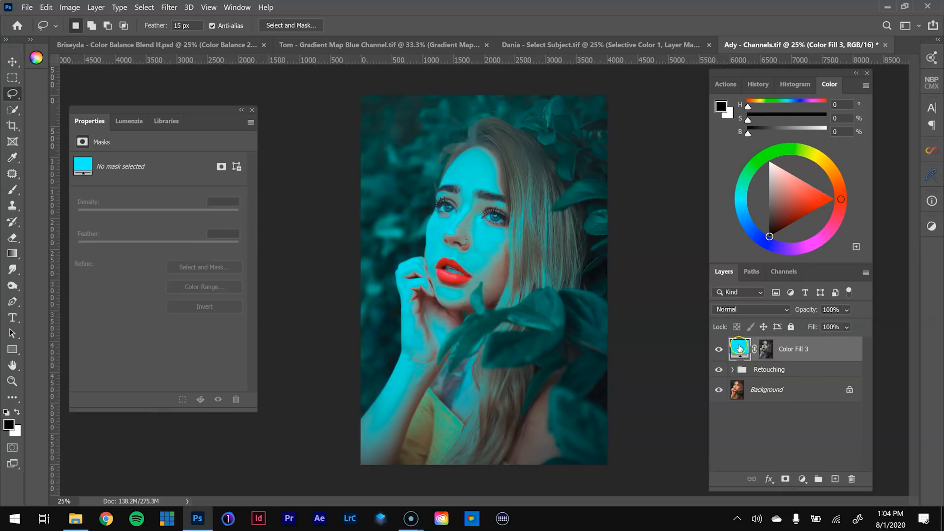
pyautogui.keyDown('alt'); pyautogui.click(765, 349); pyautogui.keyUp('alt')
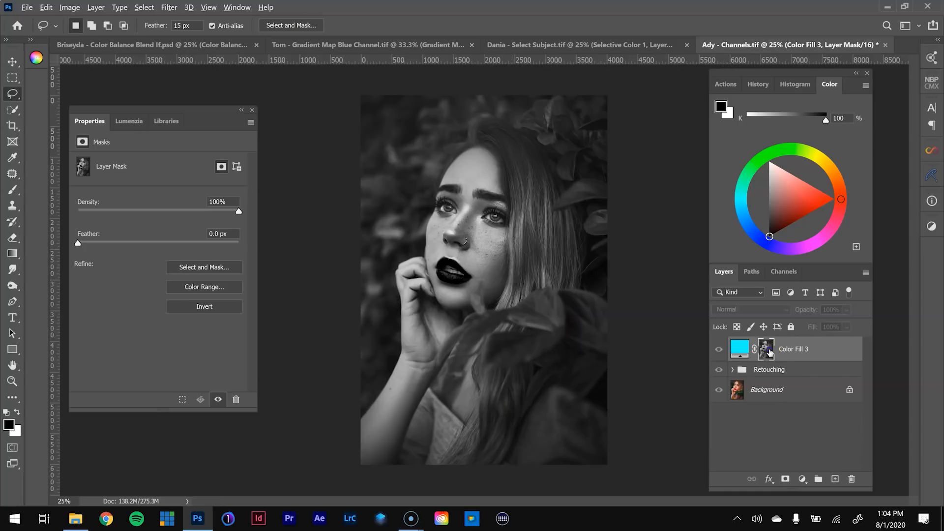
pyautogui.keyDown('alt'); pyautogui.click(768, 350); pyautogui.keyUp('alt')
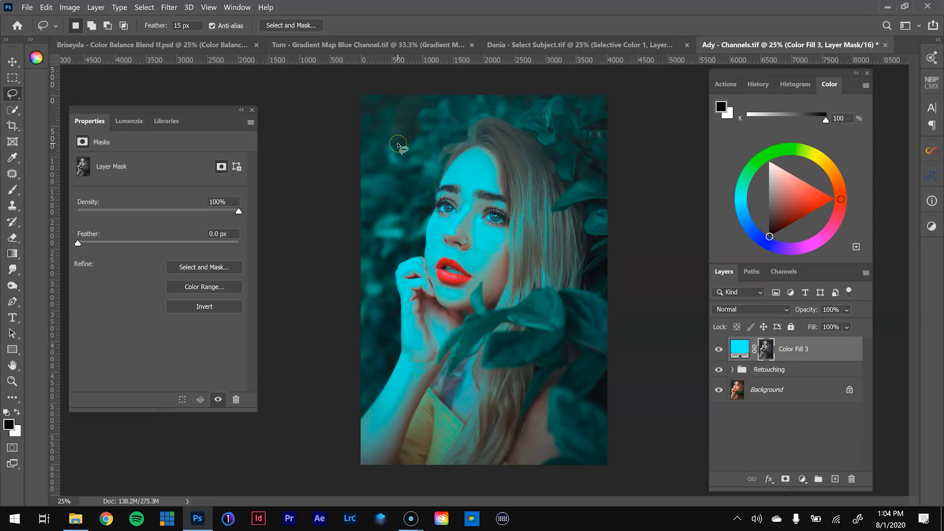
# - Set the cyan fill layer's blend mode to Soft Light
pyautogui.click(740, 351)
pyautogui.click(767, 309)
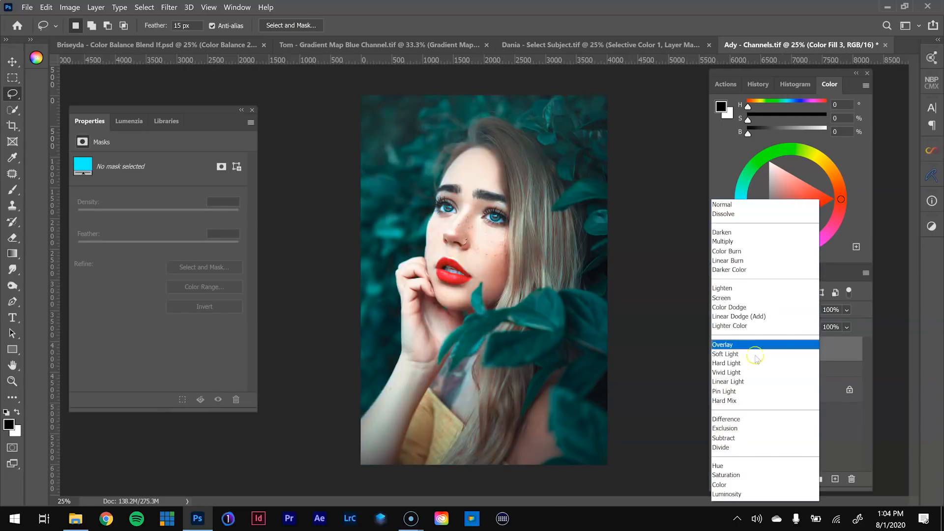
pyautogui.click(756, 355)
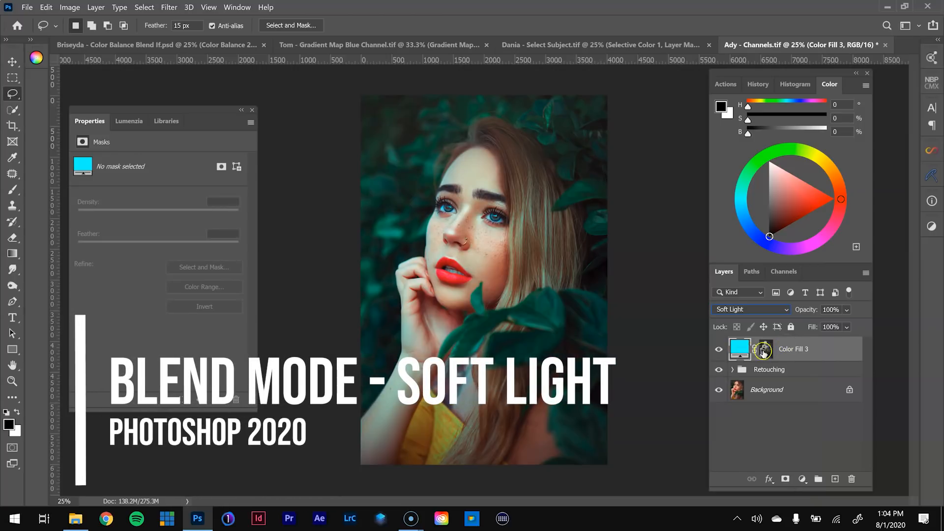
# - Compare the portrait with and without the cyan fill layer, and inspect its grayscale mask again
pyautogui.click(767, 350)
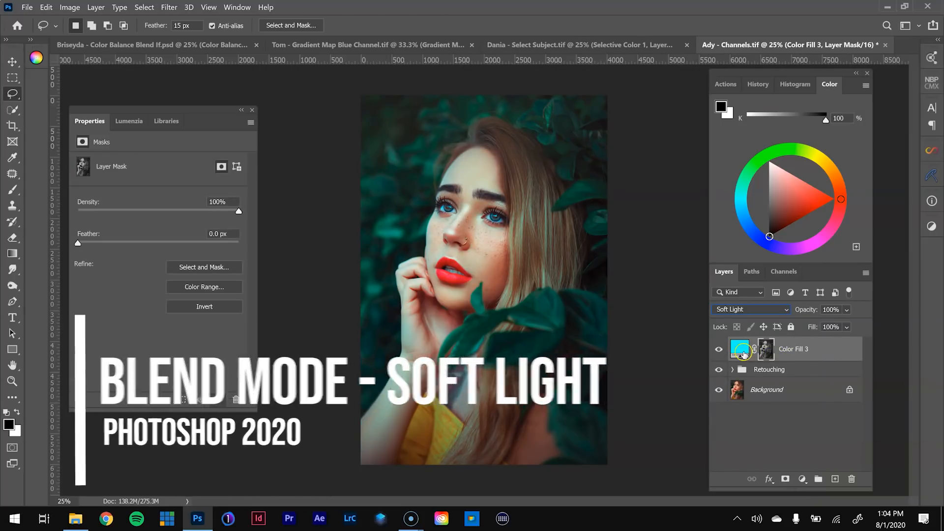
pyautogui.click(719, 349)
pyautogui.click(719, 350)
pyautogui.click(719, 350)
pyautogui.click(719, 350)
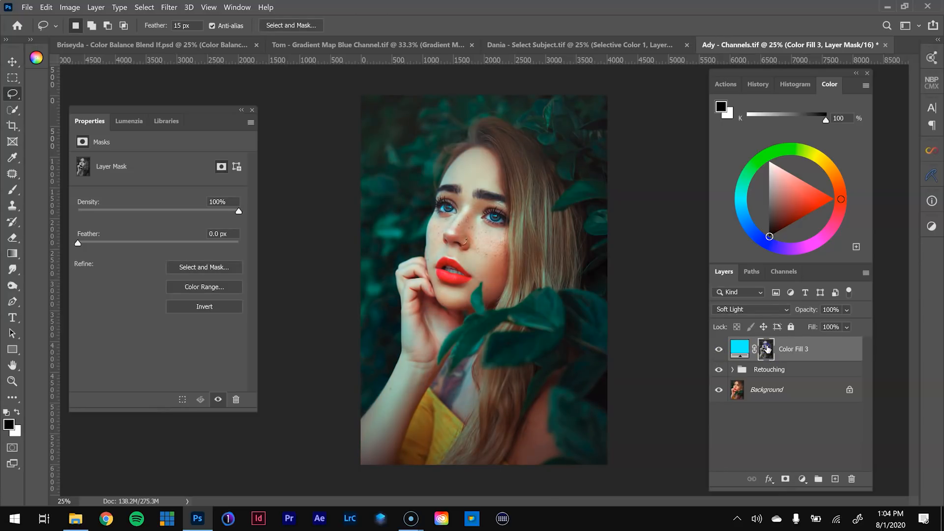
pyautogui.keyDown('alt'); pyautogui.click(768, 350); pyautogui.keyUp('alt')
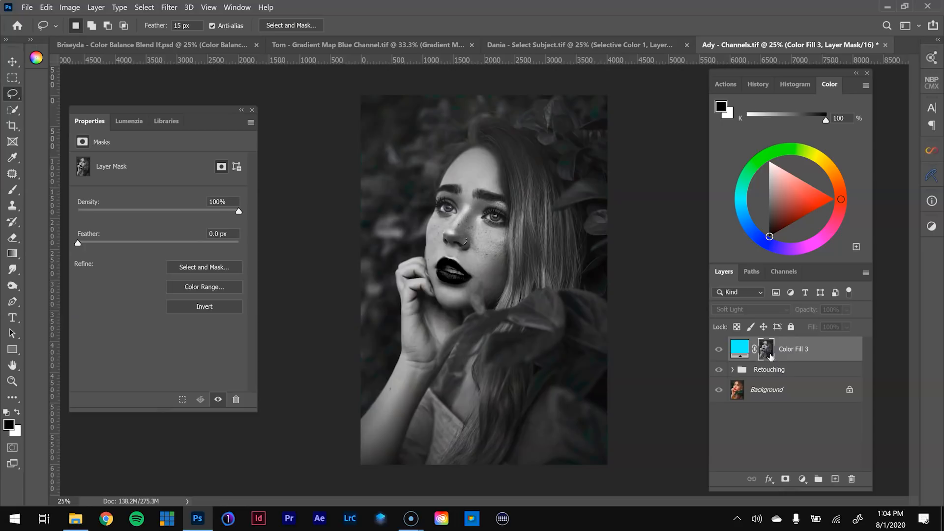
pyautogui.keyDown('alt'); pyautogui.click(768, 349); pyautogui.keyUp('alt')
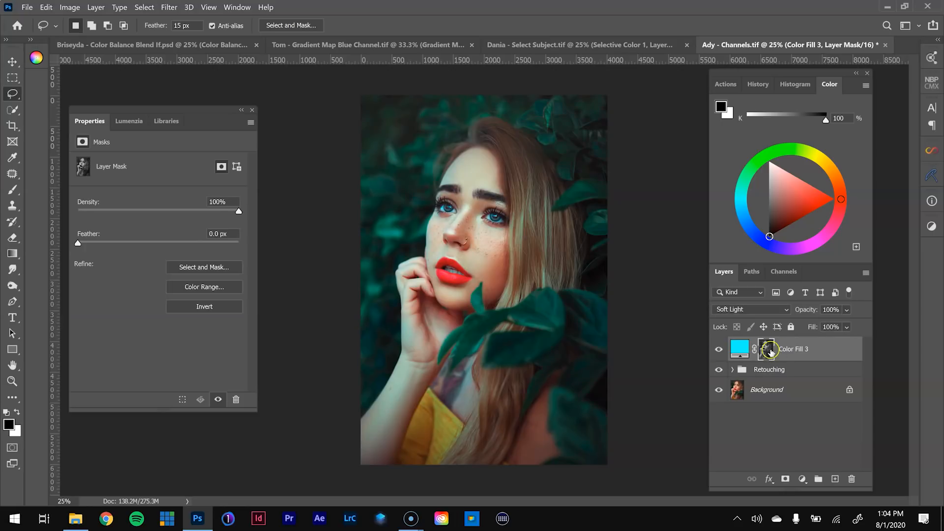
# - Darken the cyan fill layer's mask with Levels, setting the input black point to 40 and the midtones to 0.68
pyautogui.keyDown('alt'); pyautogui.click(766, 349); pyautogui.keyUp('alt')
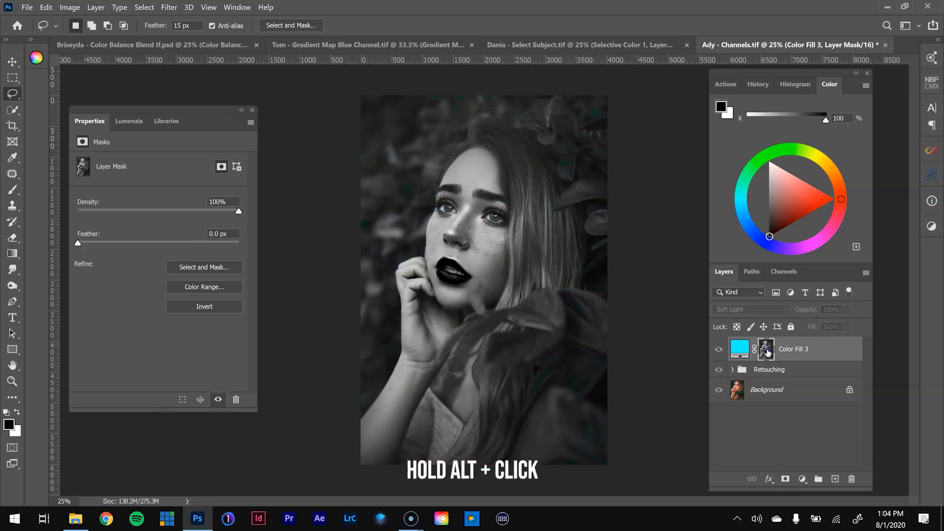
pyautogui.click(754, 345)
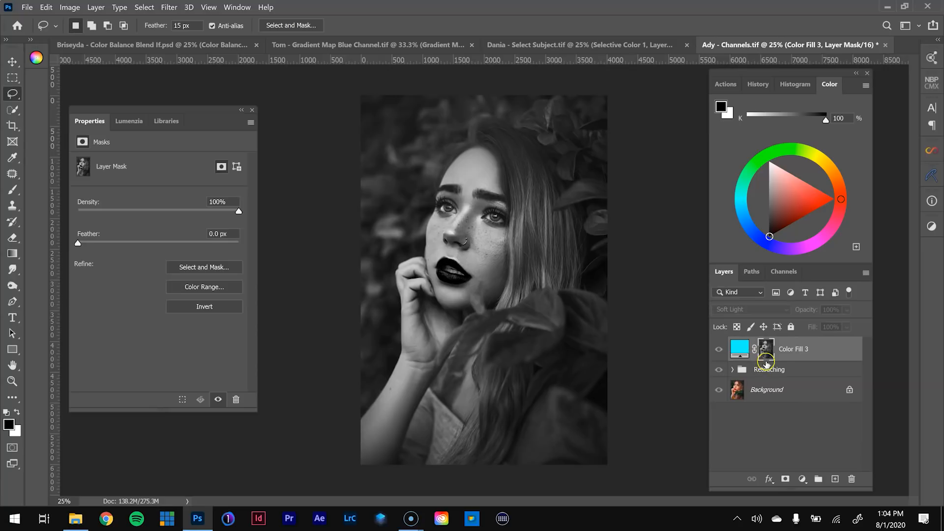
pyautogui.hotkey('ctrl', 'l')
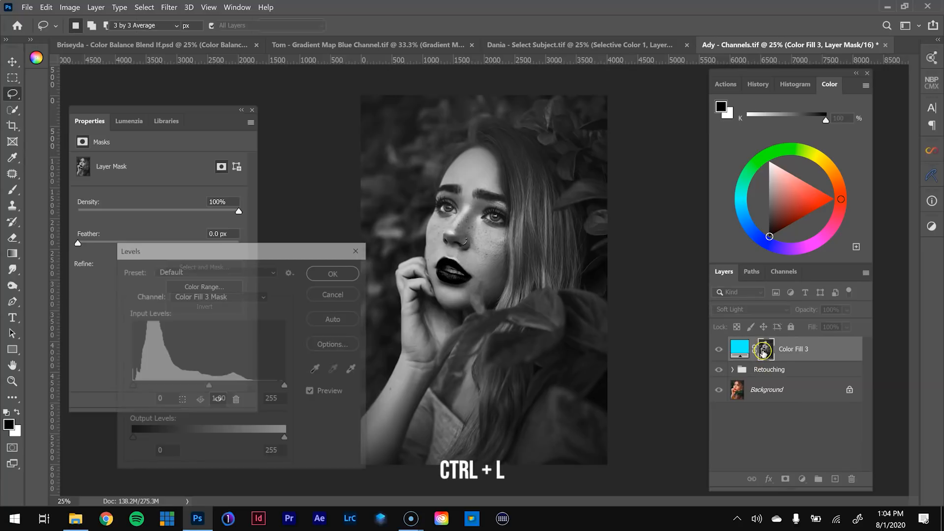
pyautogui.moveTo(303, 249); pyautogui.dragTo(325, 161)
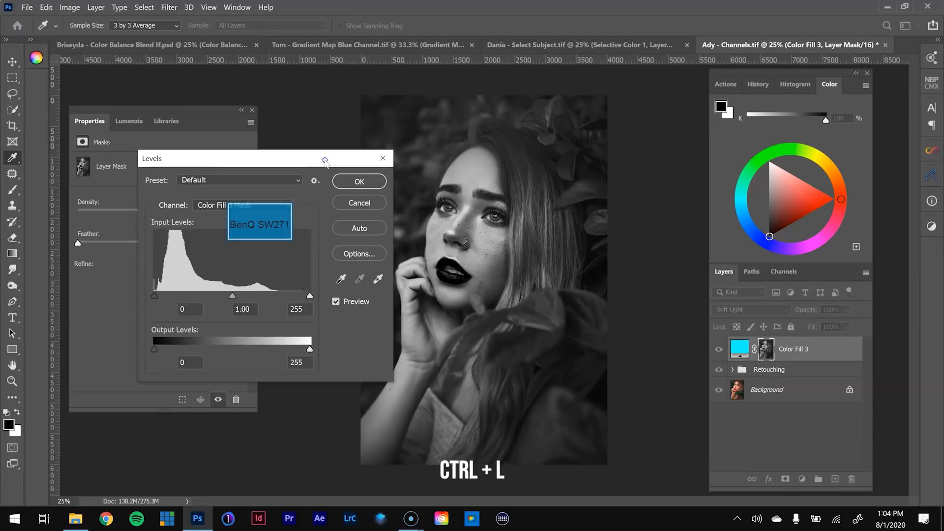
pyautogui.moveTo(232, 297); pyautogui.dragTo(244, 296)
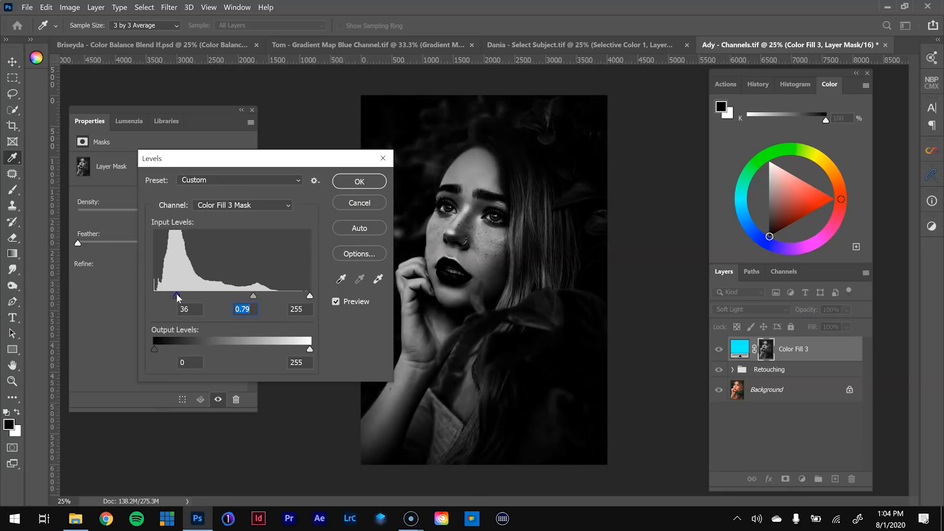
pyautogui.click(181, 296)
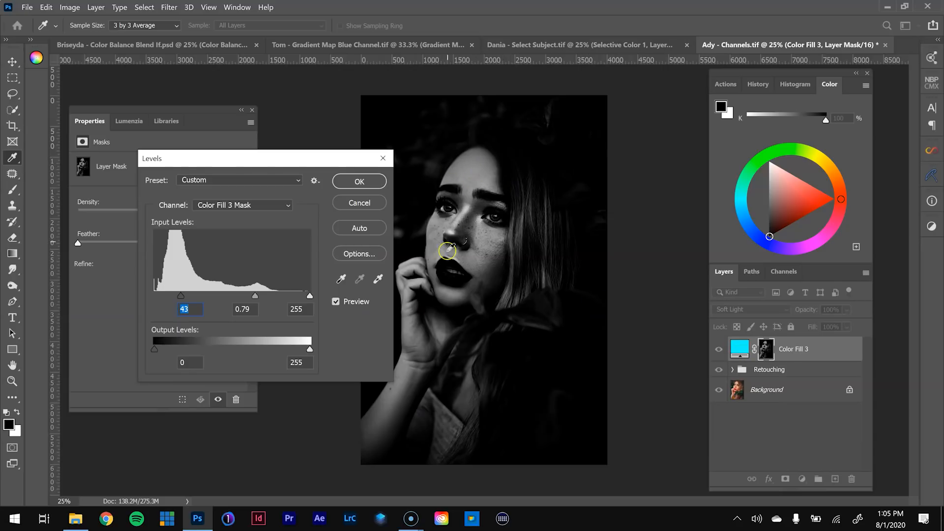
pyautogui.moveTo(258, 299); pyautogui.dragTo(270, 297)
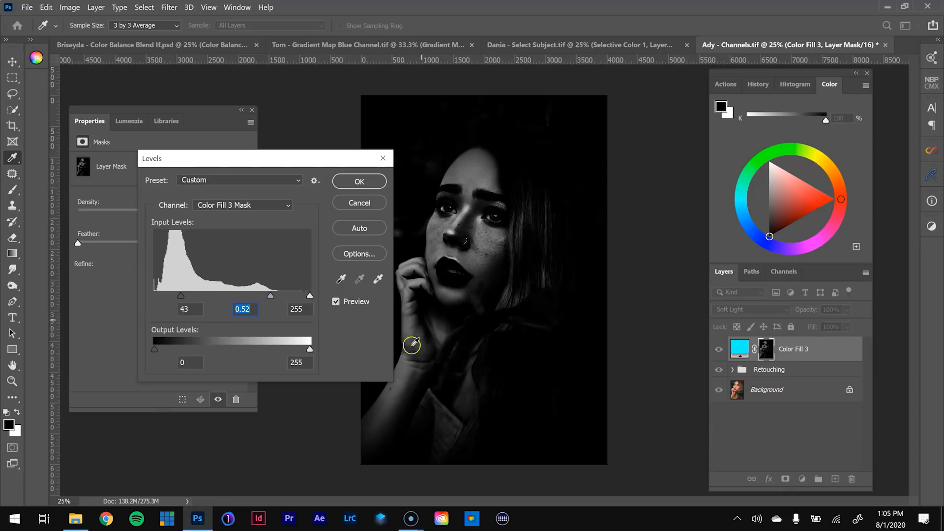
pyautogui.moveTo(271, 297); pyautogui.dragTo(262, 297)
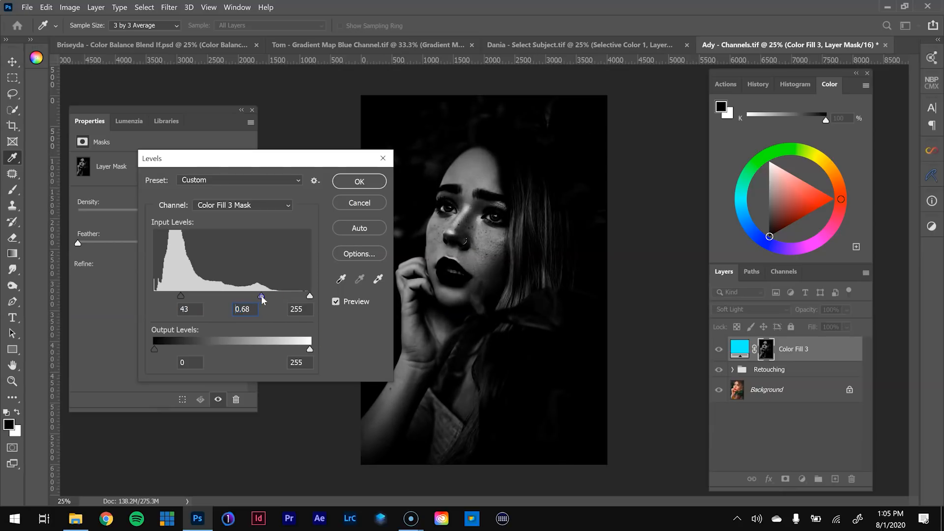
pyautogui.click(179, 296)
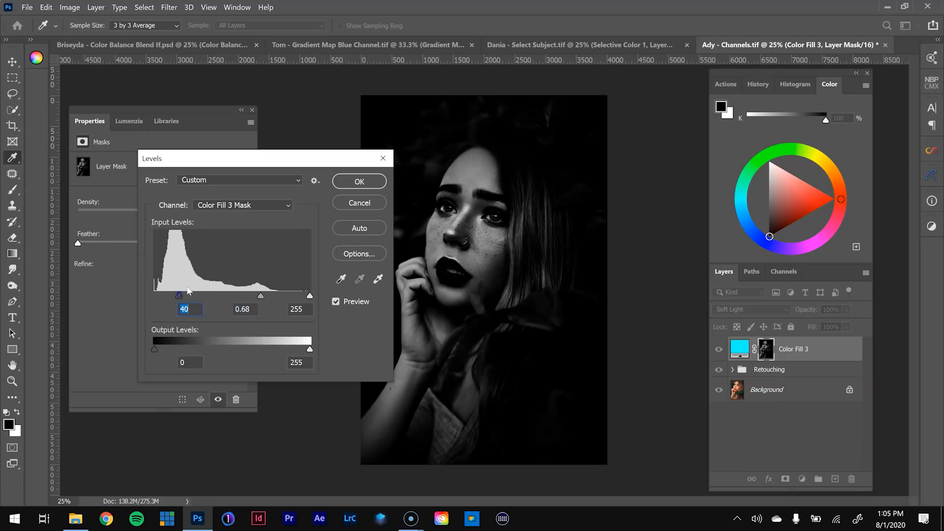
pyautogui.click(371, 185)
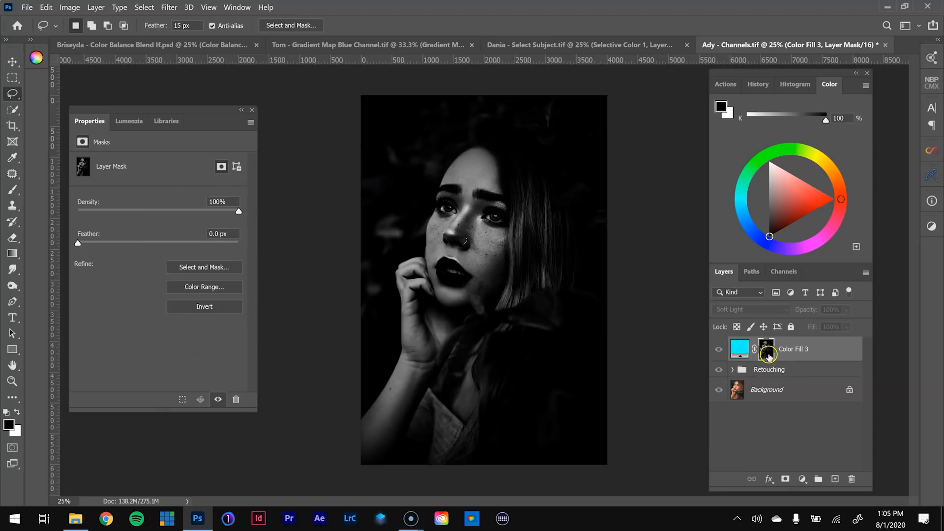
pyautogui.keyDown('alt'); pyautogui.click(767, 352); pyautogui.keyUp('alt')
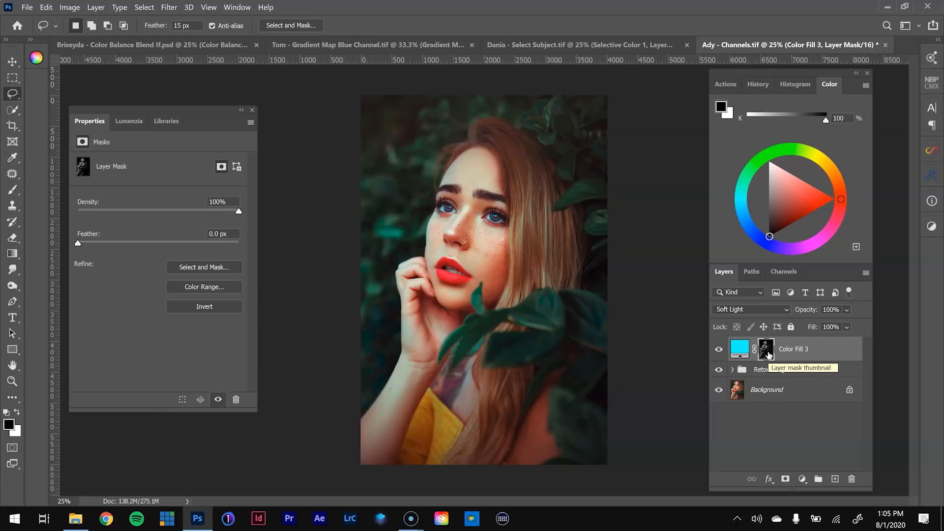
# - Reduce the cyan fill layer's Fill to 60%
pyautogui.click(846, 327)
pyautogui.moveTo(862, 343); pyautogui.dragTo(861, 344)
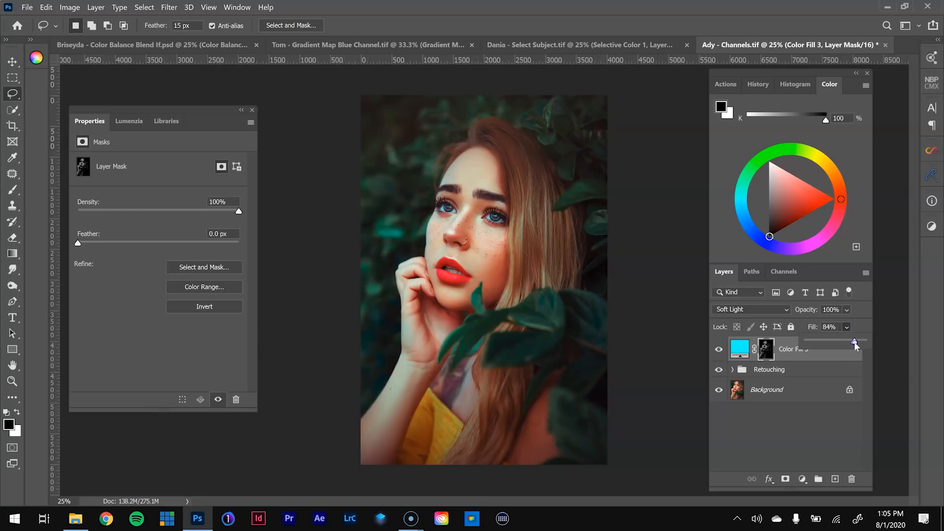
pyautogui.moveTo(843, 343); pyautogui.dragTo(841, 343)
# - Compare the portrait with the cyan fill layer hidden and shown
pyautogui.click(718, 350)
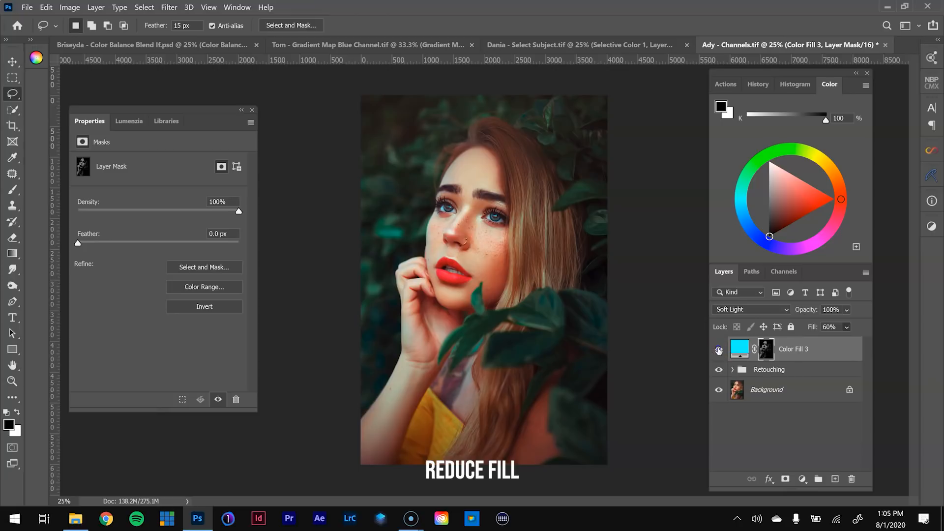
pyautogui.click(719, 350)
pyautogui.click(718, 349)
pyautogui.click(718, 349)
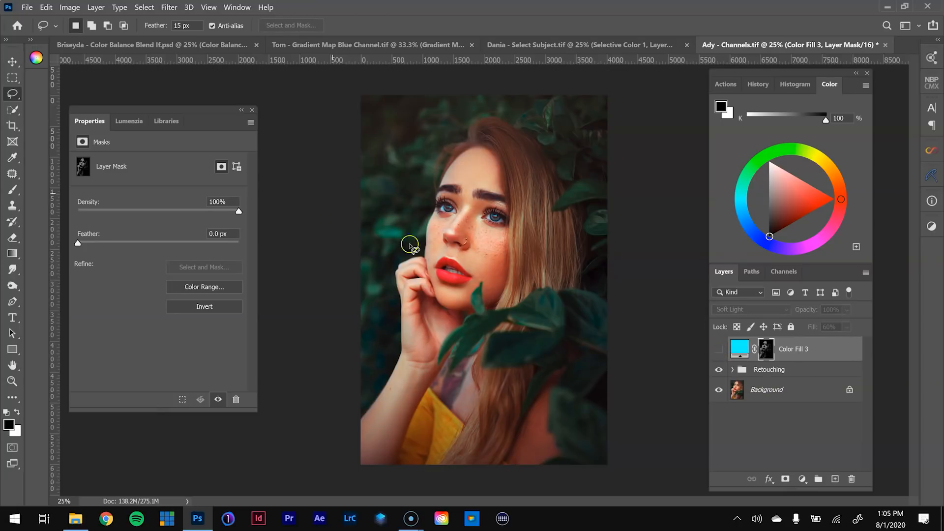
pyautogui.click(718, 350)
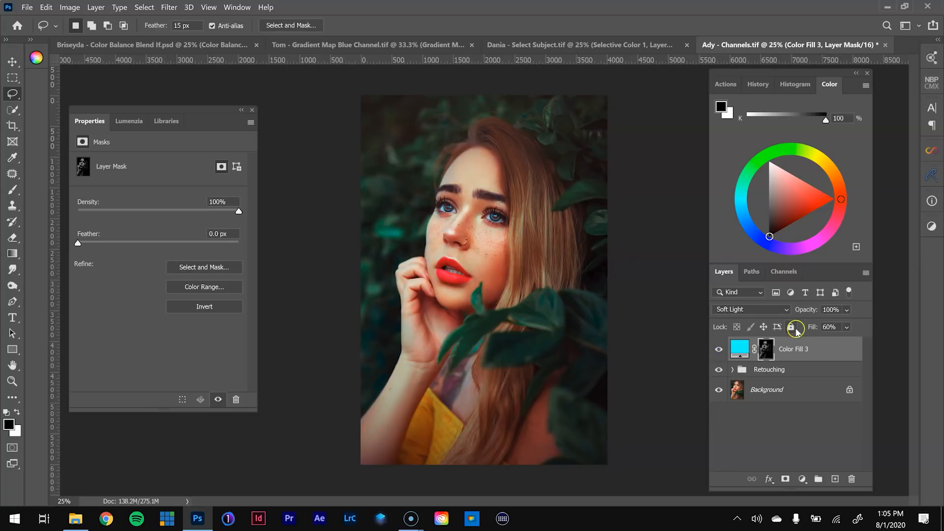
# - Change the cyan fill layer's color to the slightly darker cyan 2cdcdb
pyautogui.doubleClick(740, 350)
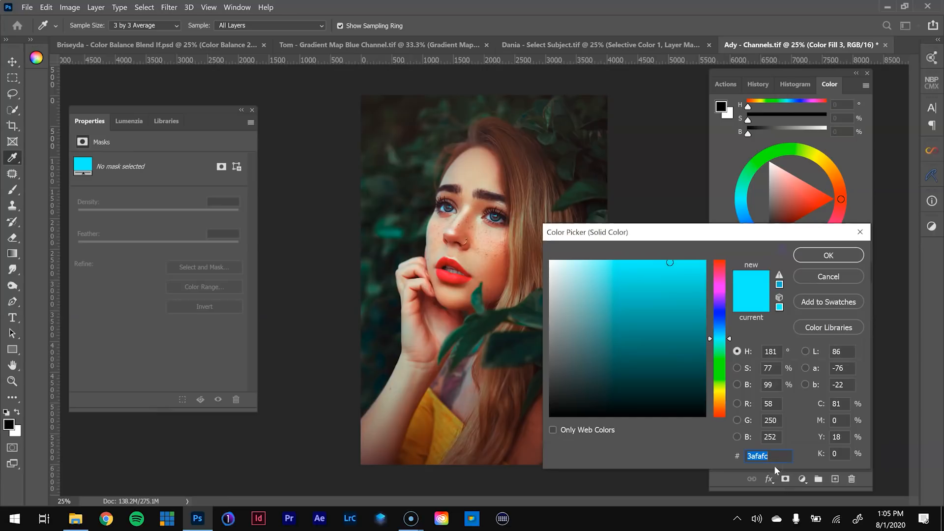
pyautogui.write('2cdcd')
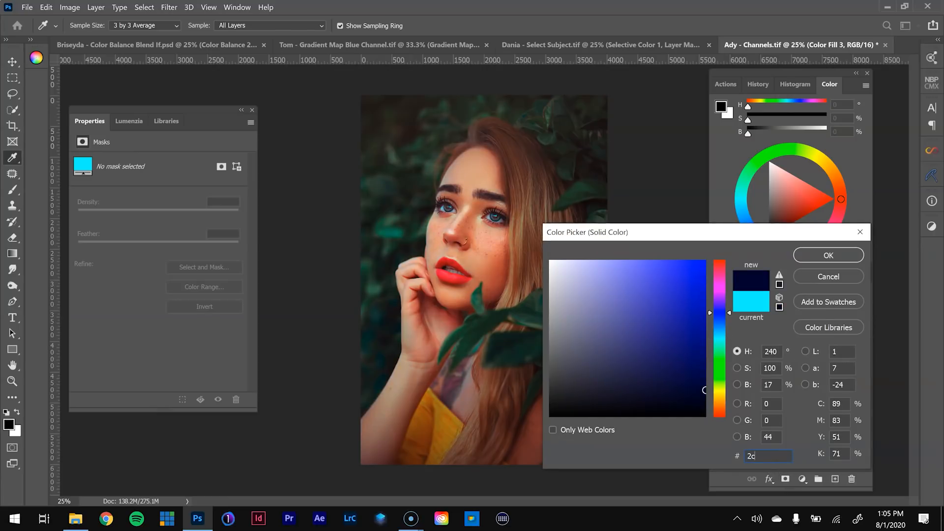
pyautogui.write('b')
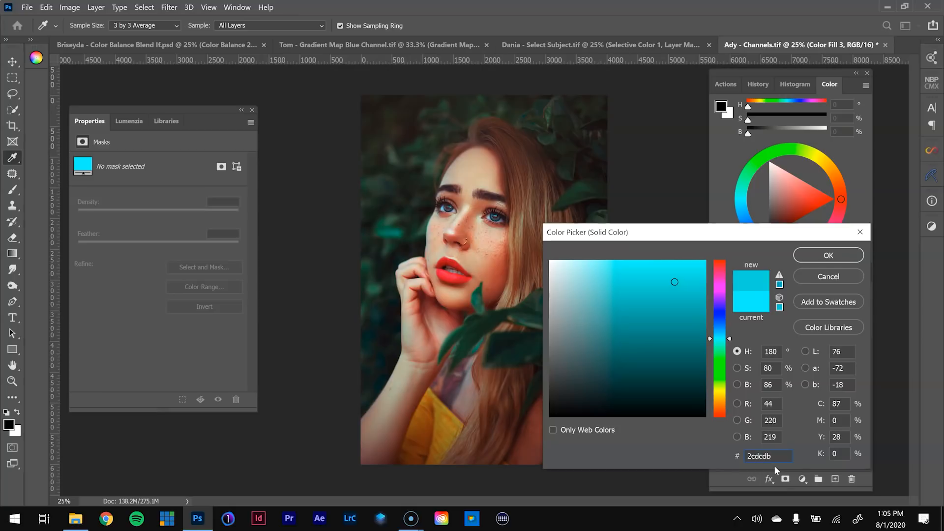
pyautogui.click(828, 255)
# - Set the cyan fill layer's Fill to 70% and check the portrait with the layer off and on
pyautogui.click(846, 327)
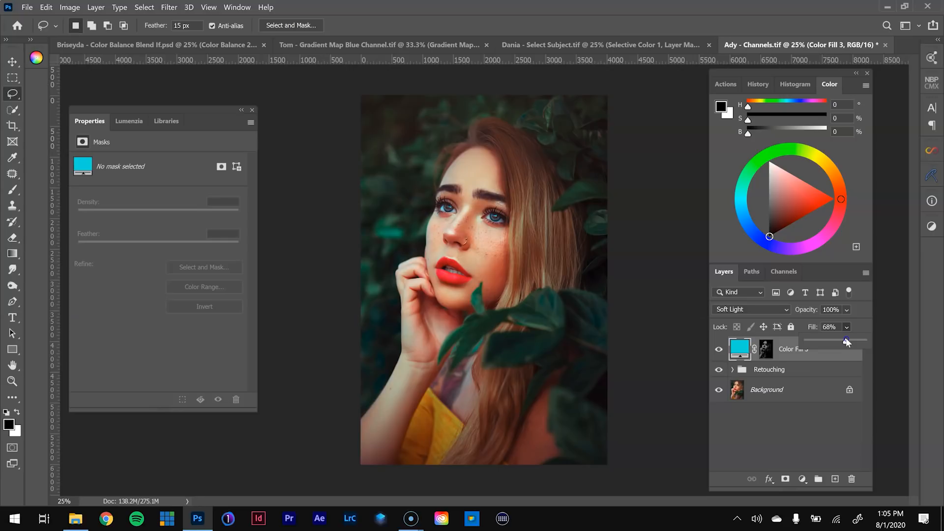
pyautogui.click(755, 314)
pyautogui.write('70')
pyautogui.click(718, 349)
pyautogui.click(720, 349)
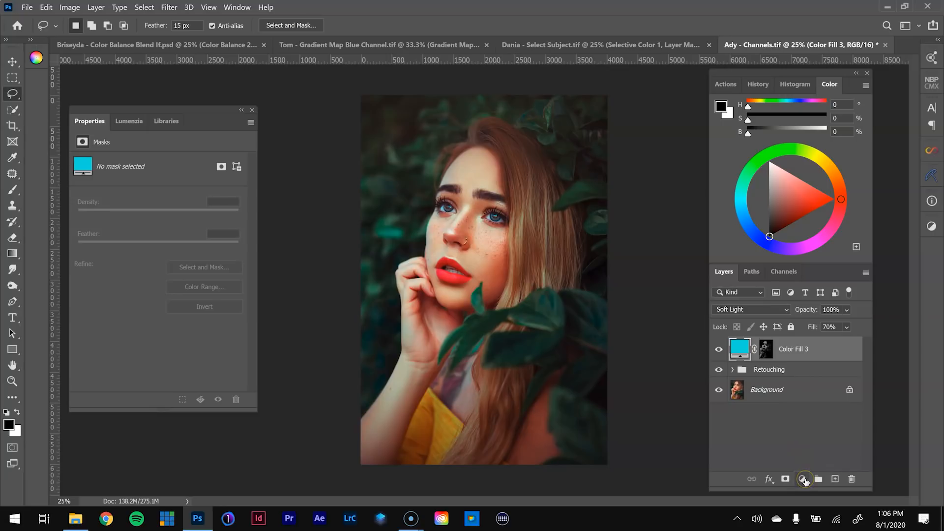
# - Load the Blue channel's luminosity as a selection, invert it to target the shadows, and restore the full RGB view
pyautogui.click(773, 273)
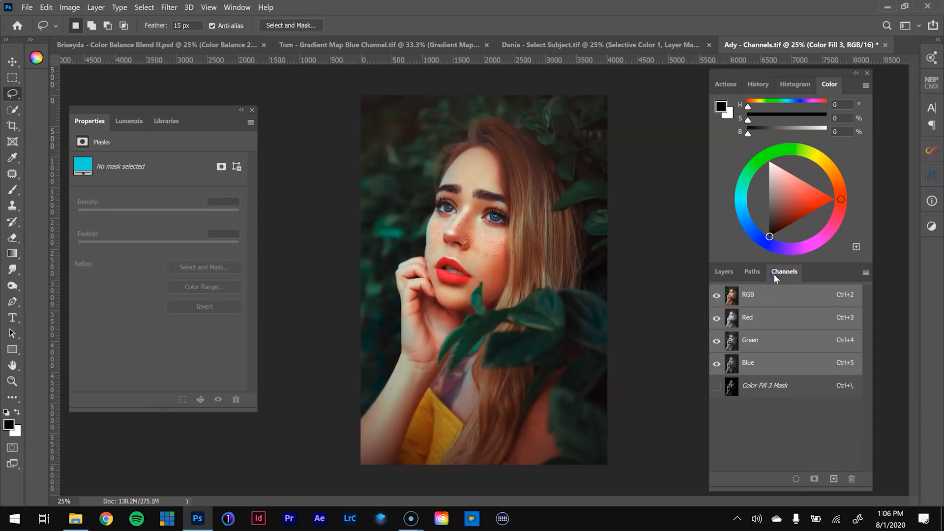
pyautogui.click(732, 366)
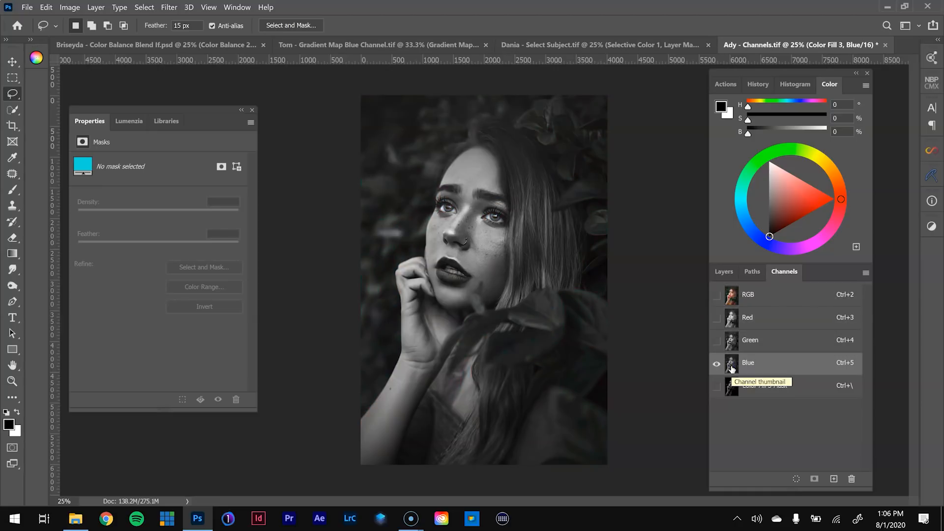
pyautogui.press('alt')
pyautogui.keyDown('ctrl'); pyautogui.click(732, 369); pyautogui.keyUp('ctrl')
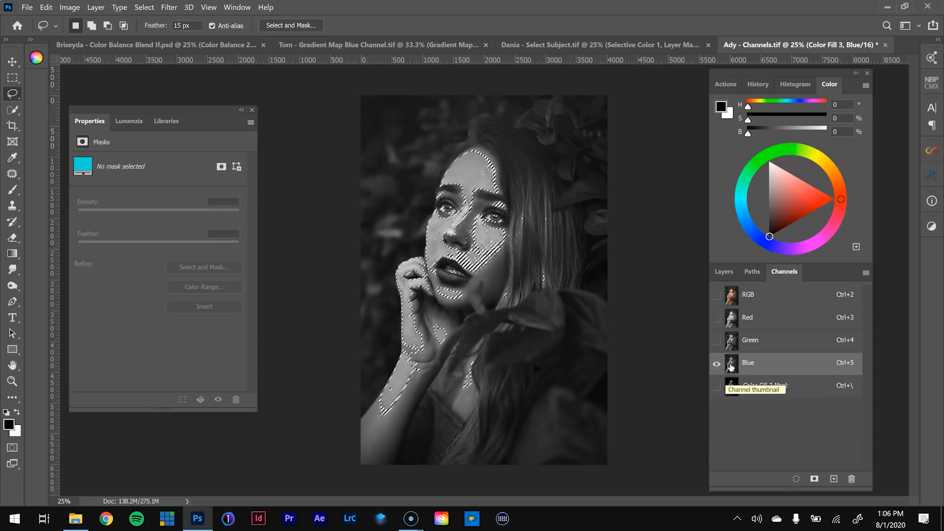
pyautogui.click(144, 7)
pyautogui.click(164, 55)
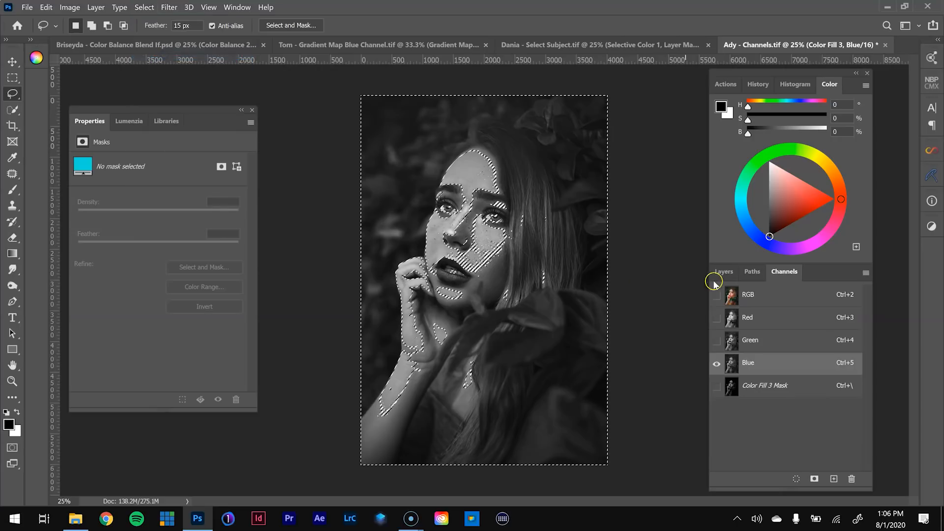
pyautogui.click(735, 303)
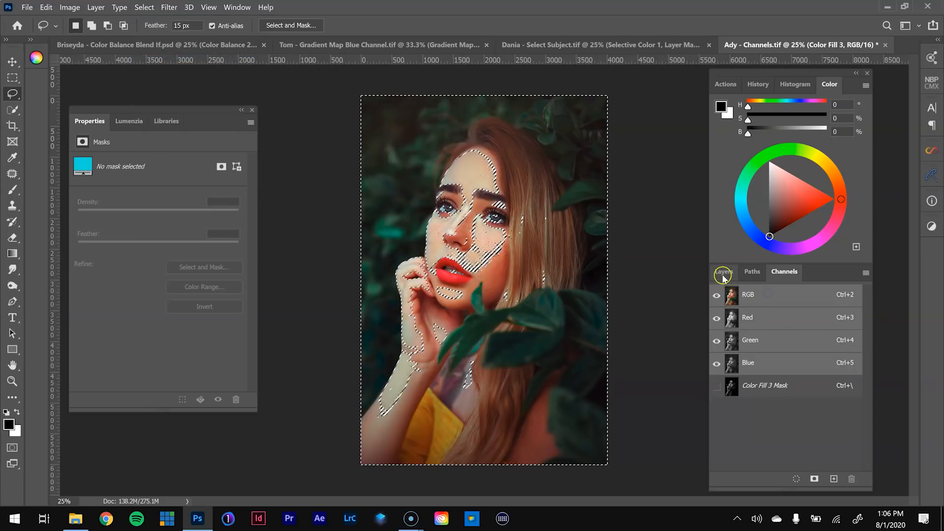
# - Add a Solid Color fill layer in dark purple 490673 above the cyan fill, masked by the inverted Blue channel selection
pyautogui.click(723, 271)
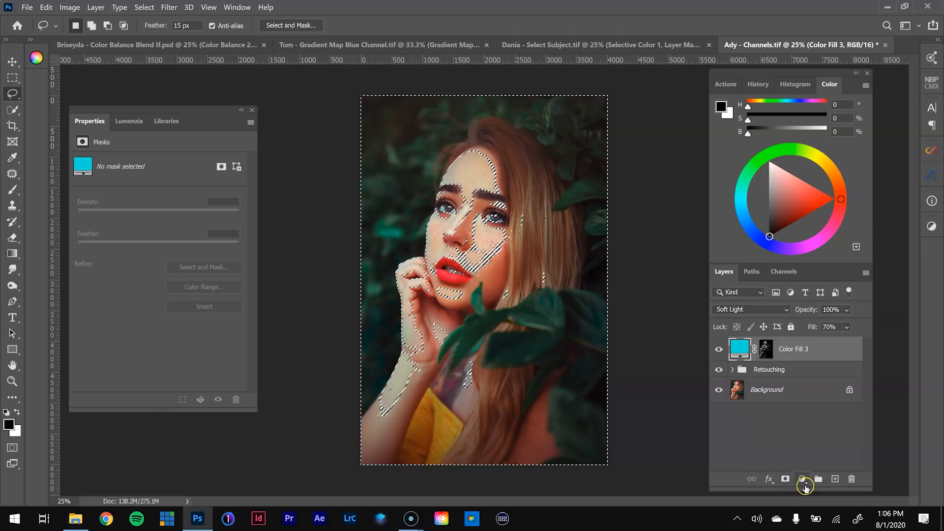
pyautogui.click(802, 479)
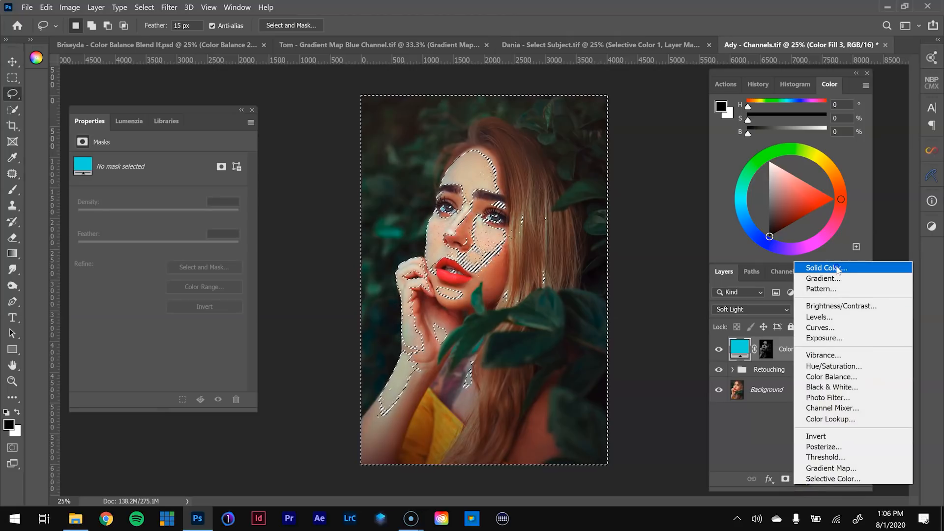
pyautogui.click(826, 268)
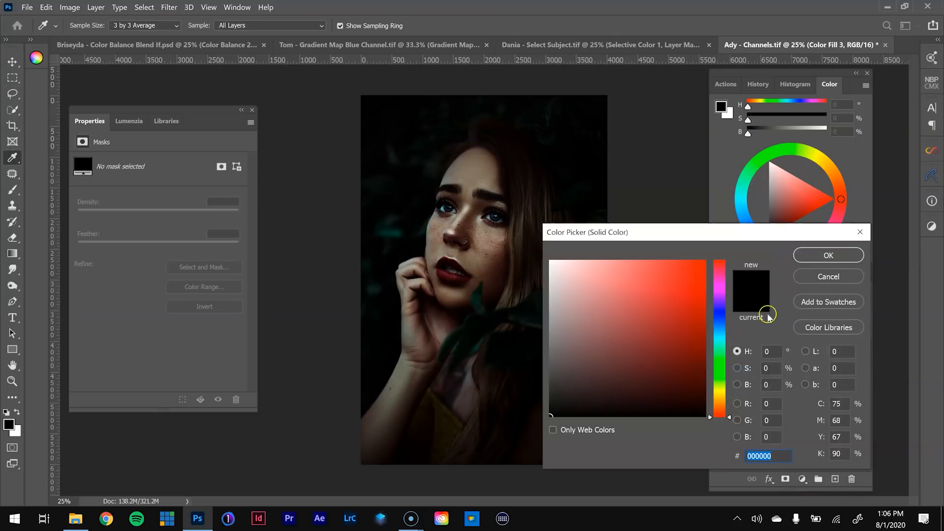
pyautogui.click(719, 290)
pyautogui.moveTo(680, 295)
pyautogui.mouseDown()
pyautogui.moveTo(701, 295)
pyautogui.moveTo(700, 332)
pyautogui.mouseUp()
pyautogui.moveTo(764, 234); pyautogui.dragTo(540, 256)
pyautogui.write('000000')
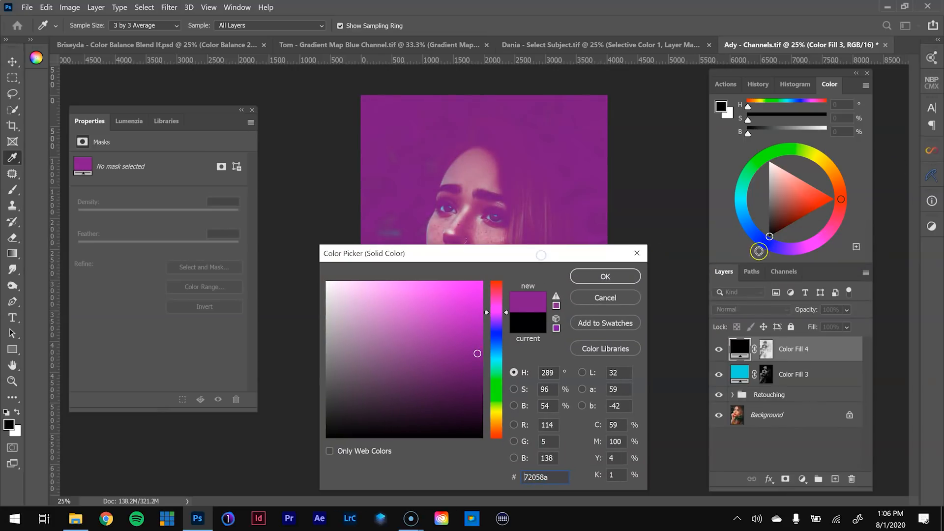
pyautogui.moveTo(811, 246); pyautogui.dragTo(796, 246)
pyautogui.moveTo(455, 375); pyautogui.dragTo(470, 362)
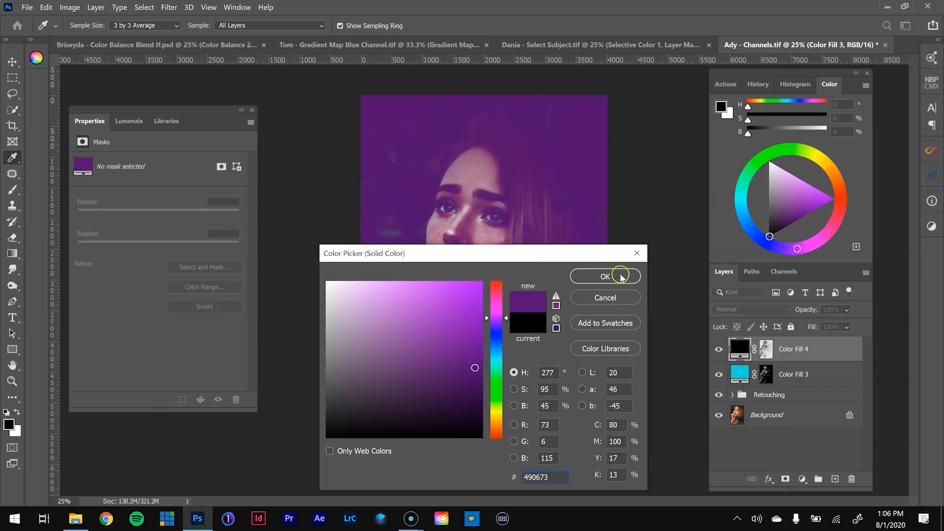
pyautogui.click(605, 276)
# - Set the purple fill layer to Soft Light with Fill at 30%, and check the portrait with the layer off and on
pyautogui.click(779, 309)
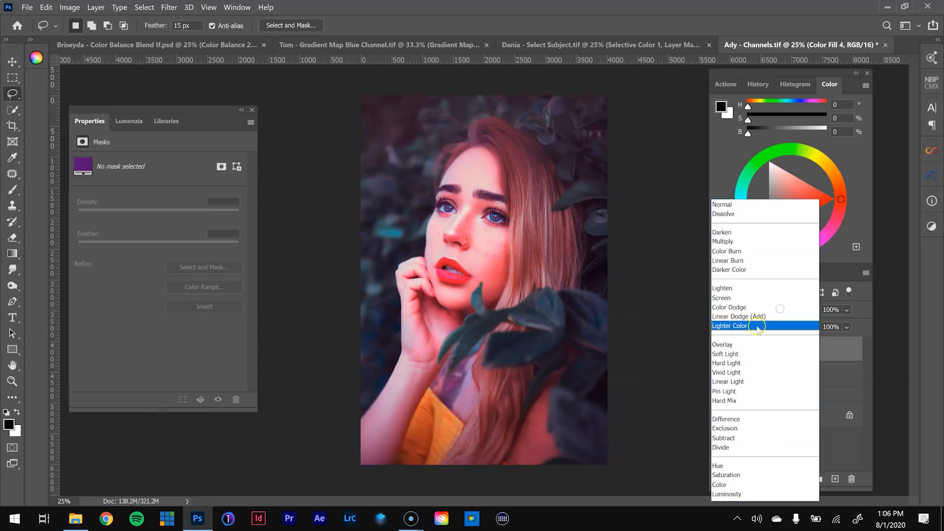
pyautogui.click(742, 355)
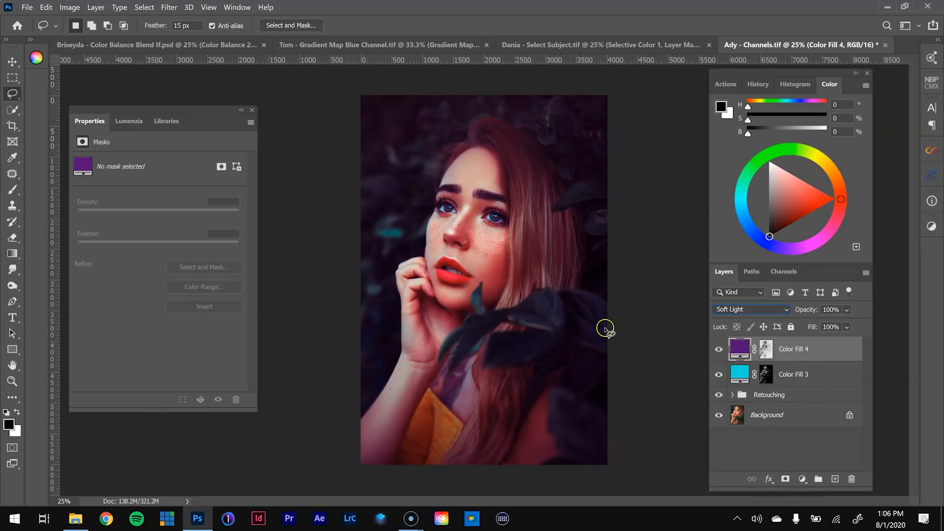
pyautogui.click(846, 327)
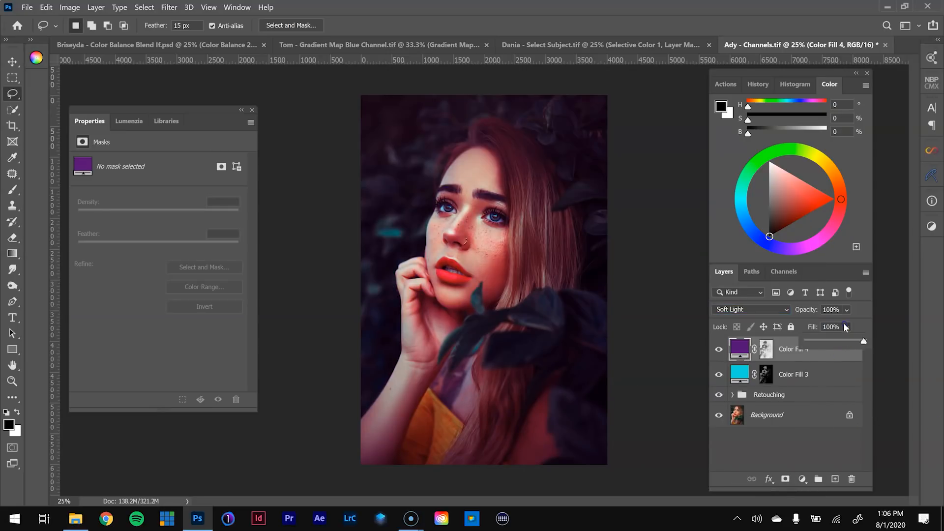
pyautogui.moveTo(826, 344); pyautogui.dragTo(824, 345)
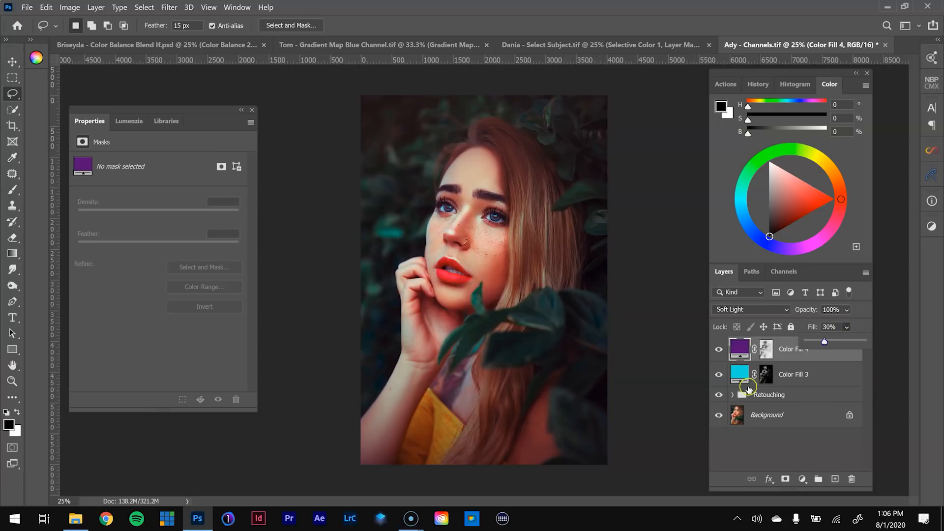
pyautogui.click(719, 350)
pyautogui.click(719, 350)
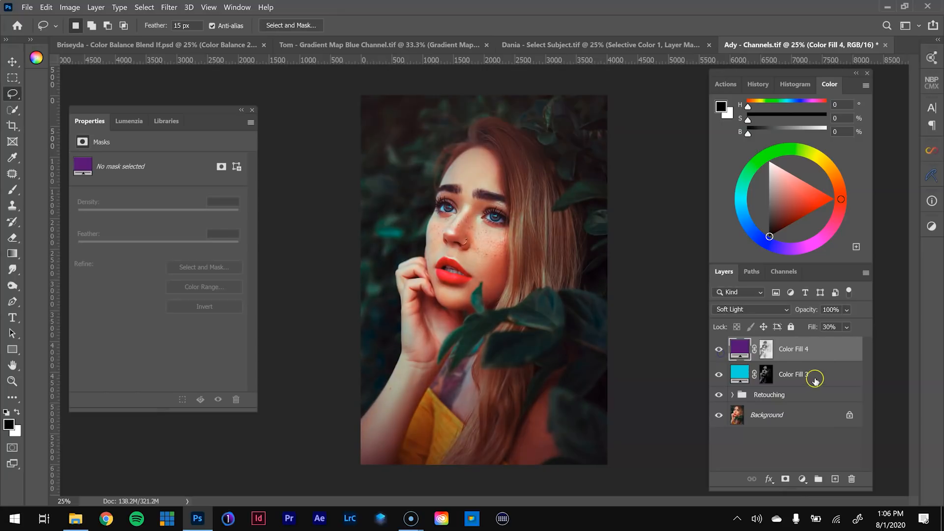
# - Darken the purple fill layer's mask with Levels by setting the midtone input to 0.31, viewing the mask alone while adjusting
pyautogui.click(765, 350)
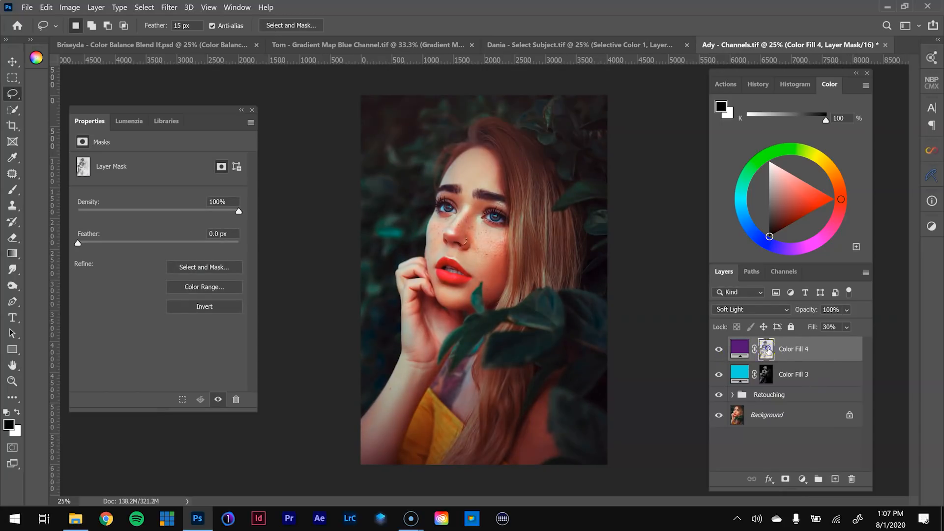
pyautogui.keyDown('alt'); pyautogui.click(768, 350); pyautogui.keyUp('alt')
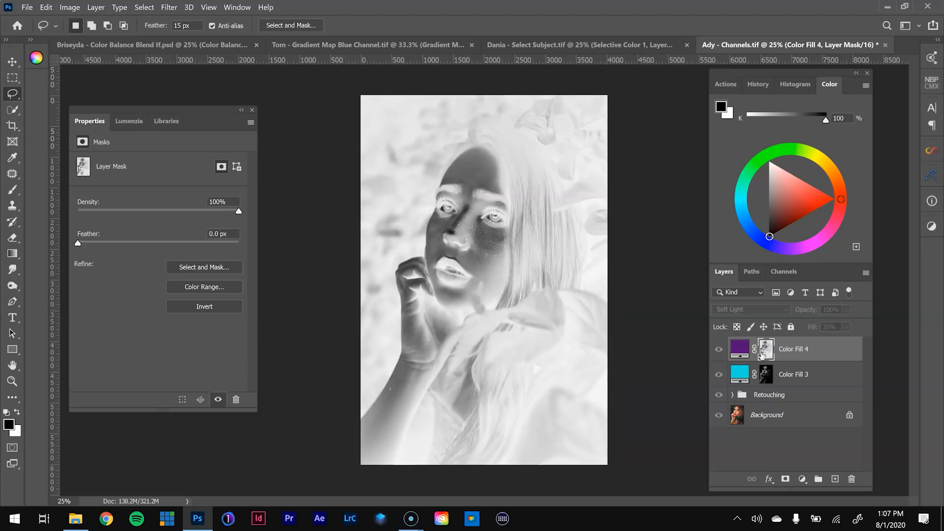
pyautogui.hotkey('ctrl', 'l')
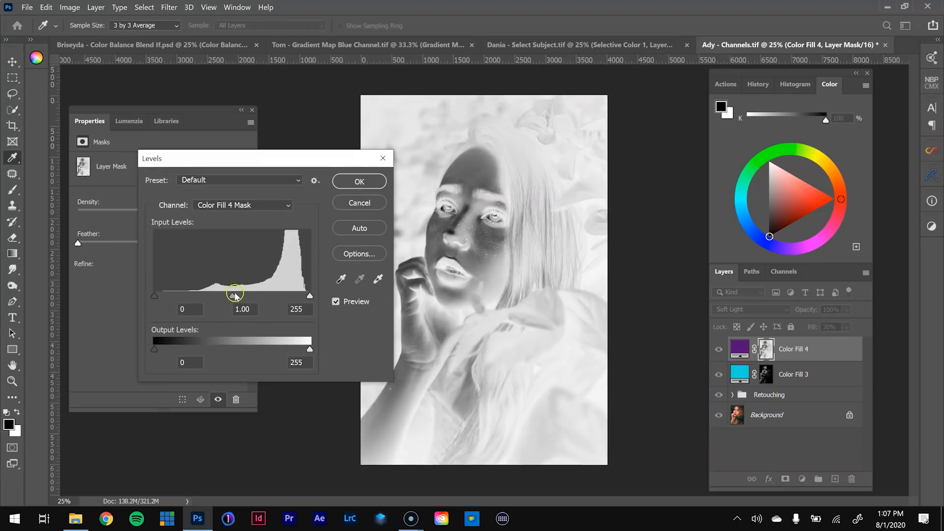
pyautogui.moveTo(232, 296); pyautogui.dragTo(257, 298)
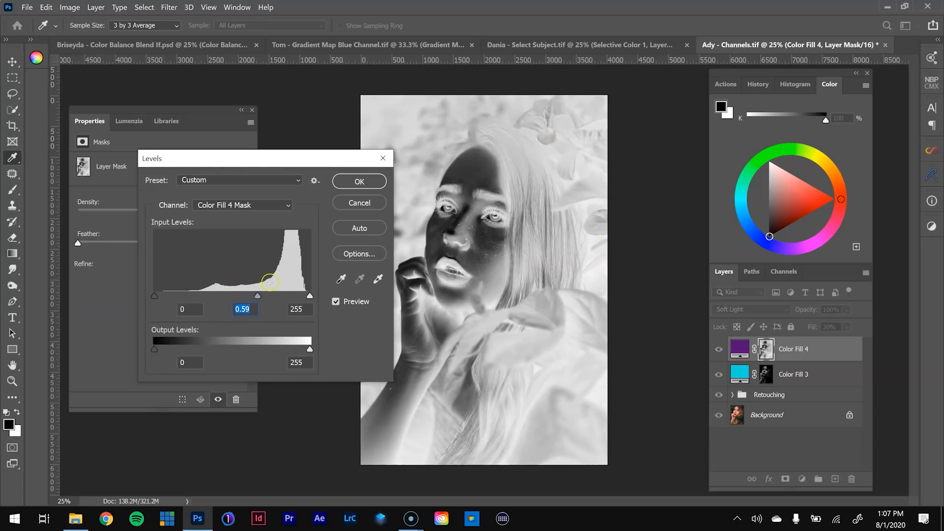
pyautogui.moveTo(258, 298); pyautogui.dragTo(239, 299)
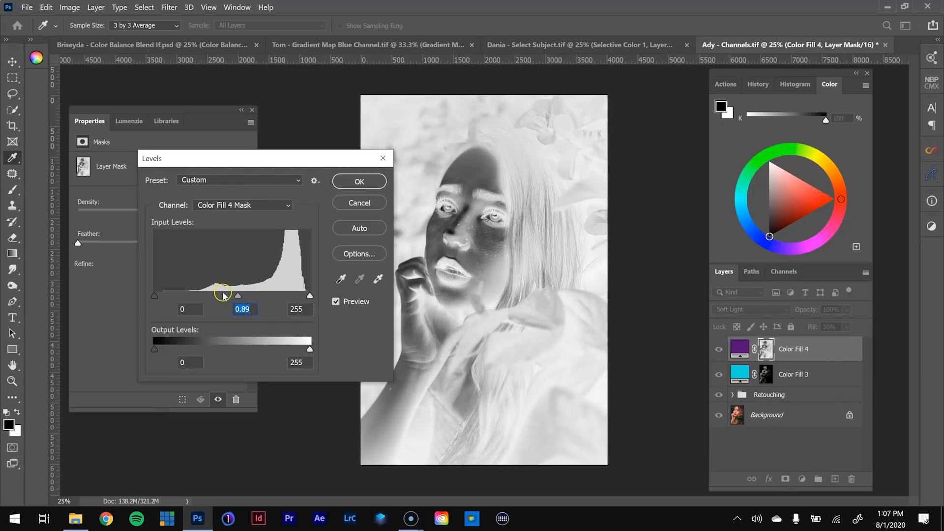
pyautogui.moveTo(249, 296); pyautogui.dragTo(279, 296)
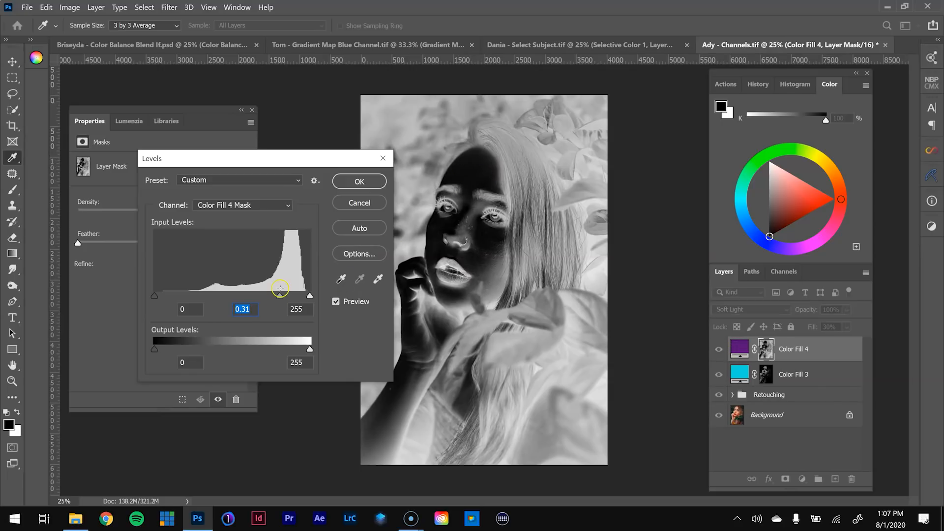
pyautogui.click(344, 181)
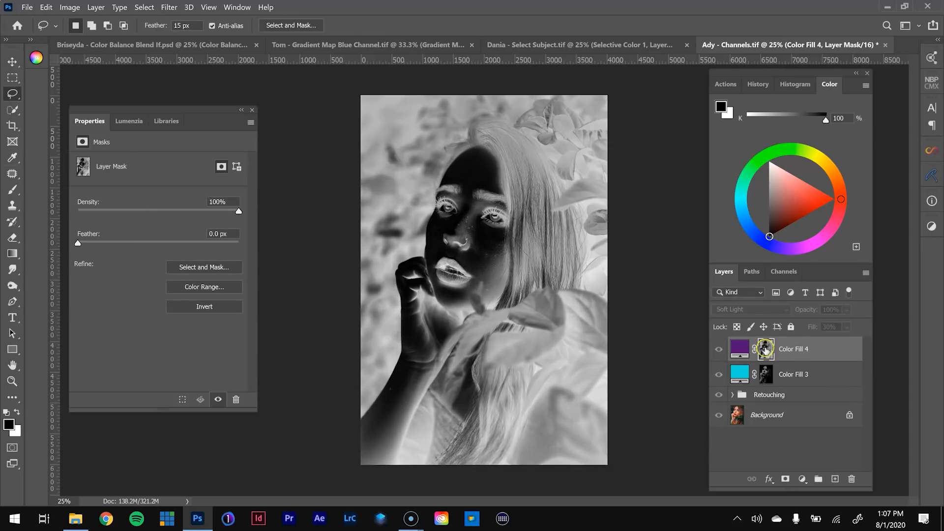
pyautogui.keyDown('alt'); pyautogui.click(765, 349); pyautogui.keyUp('alt')
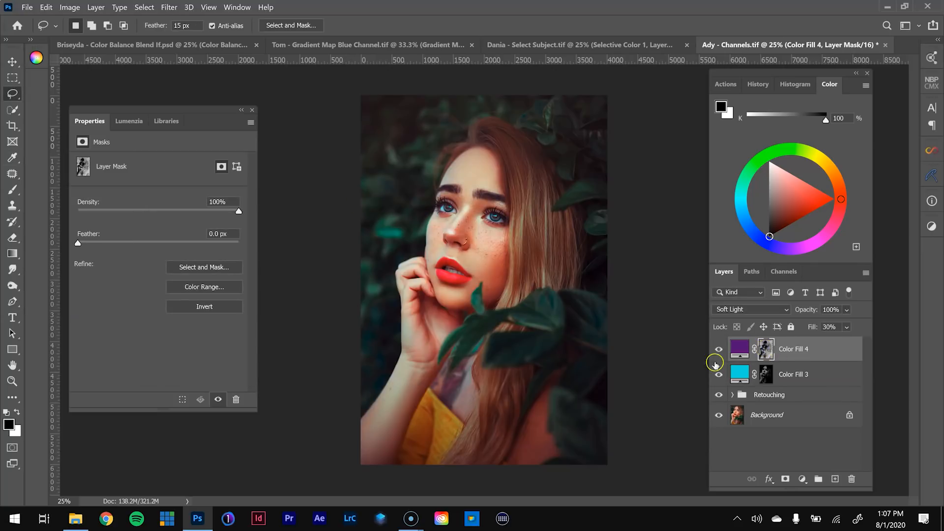
# - Compare the portrait with the purple fill layer off and on
pyautogui.click(720, 353)
pyautogui.click(721, 356)
pyautogui.click(721, 356)
pyautogui.click(802, 479)
pyautogui.click(744, 460)
# - Try recoloring the cyan fill layer to warm yellow f8dc58
pyautogui.doubleClick(740, 373)
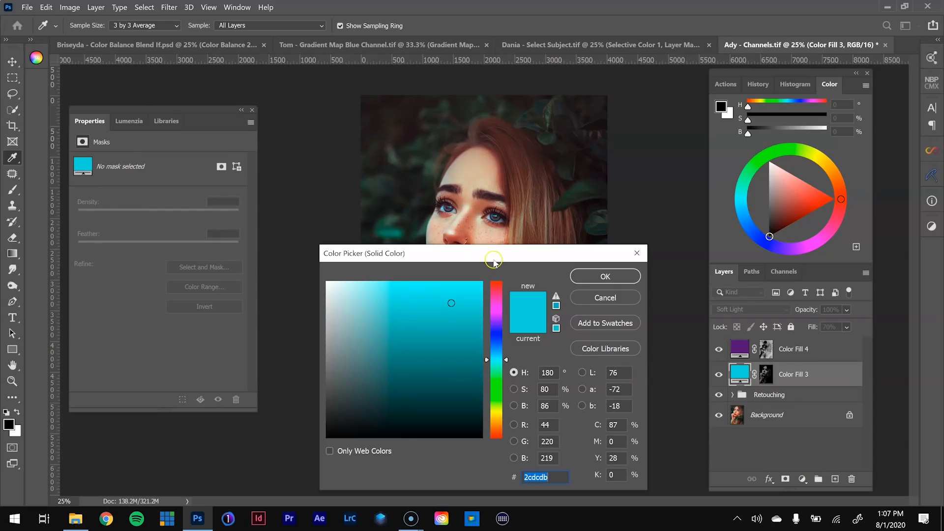
pyautogui.moveTo(519, 255); pyautogui.dragTo(732, 173)
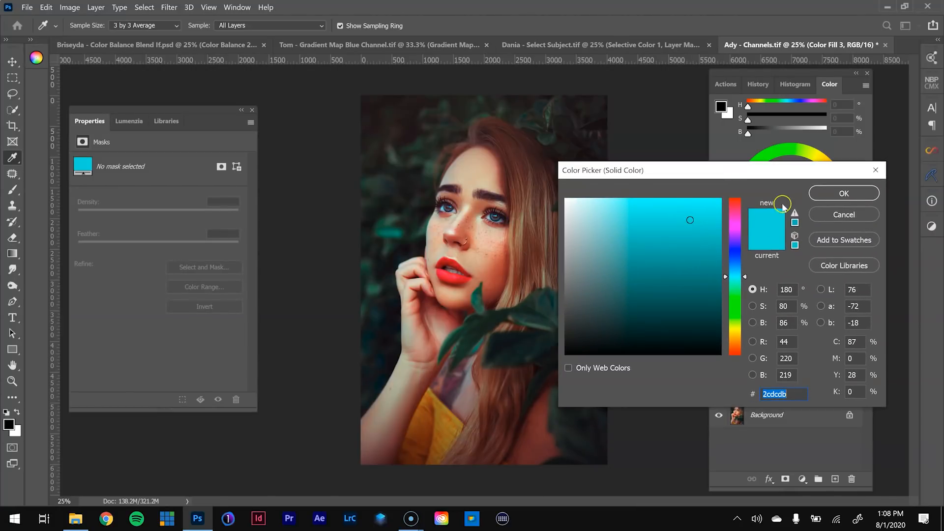
pyautogui.moveTo(745, 275); pyautogui.dragTo(716, 317)
pyautogui.moveTo(697, 211)
pyautogui.mouseDown()
pyautogui.moveTo(671, 243)
pyautogui.moveTo(648, 205)
pyautogui.moveTo(696, 199)
pyautogui.mouseUp()
pyautogui.click(708, 284)
pyautogui.moveTo(743, 324); pyautogui.dragTo(742, 334)
pyautogui.moveTo(697, 308)
pyautogui.mouseDown()
pyautogui.moveTo(697, 231)
pyautogui.moveTo(665, 202)
pyautogui.mouseUp()
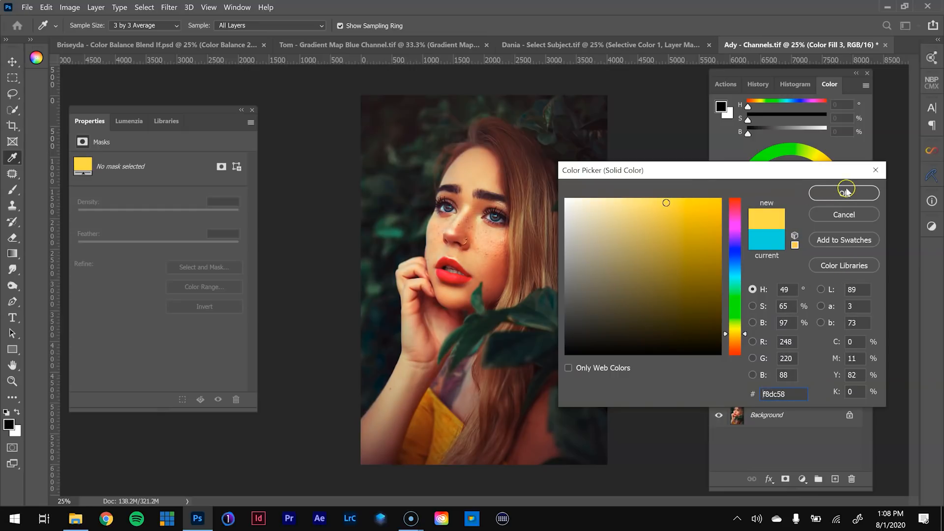
pyautogui.click(818, 192)
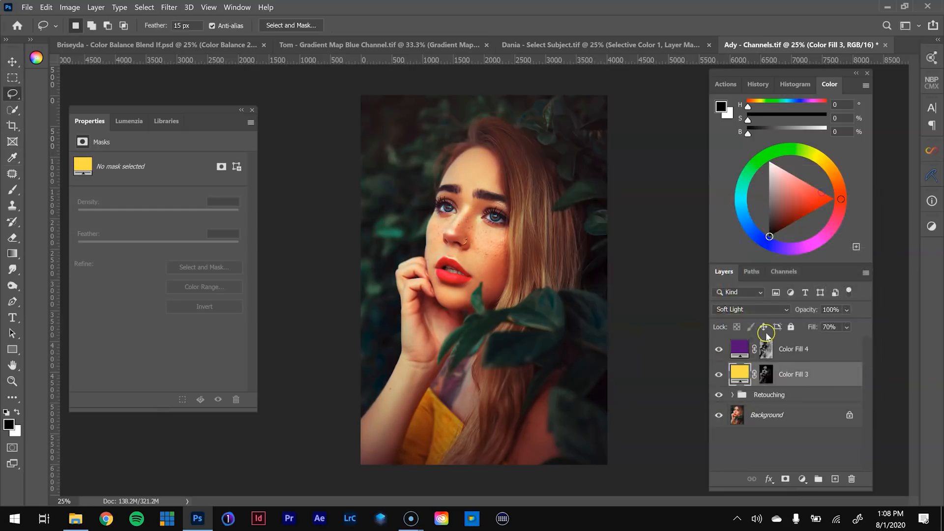
# - Try recoloring the purple fill layer to a bright pink
pyautogui.click(740, 350)
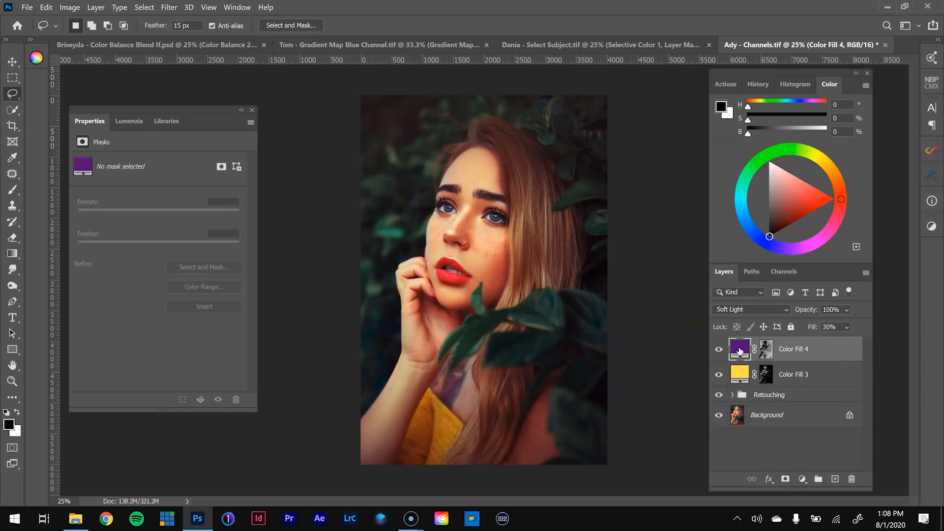
pyautogui.doubleClick(740, 349)
pyautogui.click(735, 291)
pyautogui.moveTo(697, 283)
pyautogui.mouseDown()
pyautogui.moveTo(682, 301)
pyautogui.moveTo(627, 231)
pyautogui.moveTo(655, 275)
pyautogui.moveTo(709, 268)
pyautogui.mouseUp()
pyautogui.moveTo(704, 170); pyautogui.dragTo(727, 154)
pyautogui.click(756, 202)
pyautogui.moveTo(719, 219)
pyautogui.mouseDown()
pyautogui.moveTo(710, 246)
pyautogui.moveTo(751, 212)
pyautogui.mouseUp()
pyautogui.click(854, 176)
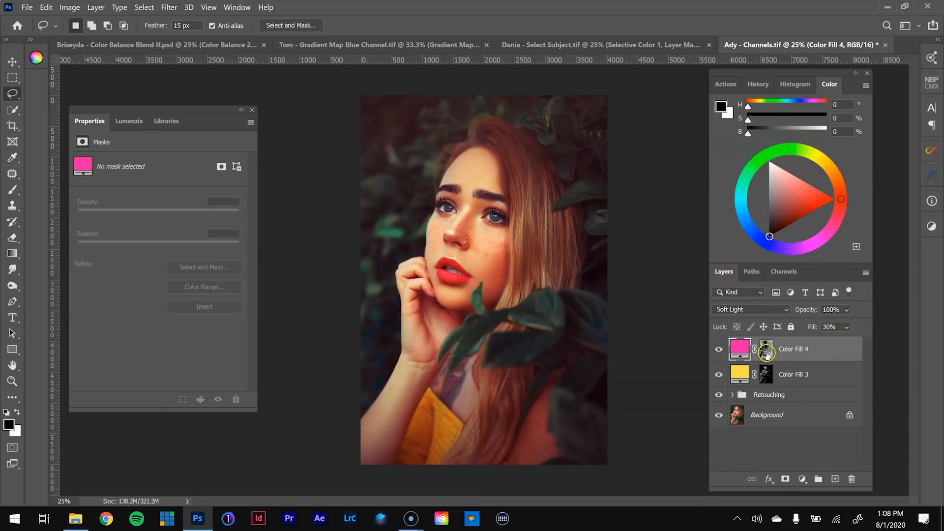
# - Try adjusting the pink layer's Fill and setting the yellow fill layer's Fill to 60%
pyautogui.click(846, 327)
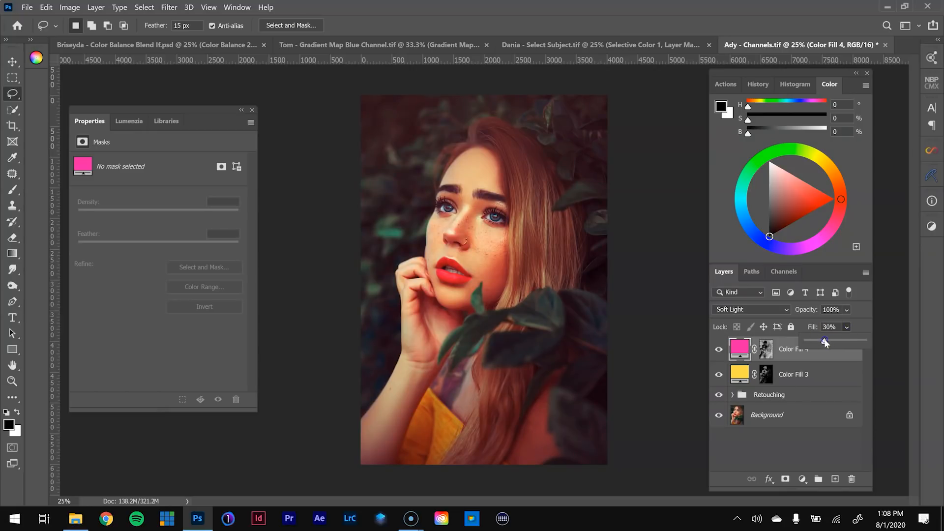
pyautogui.click(798, 376)
pyautogui.click(847, 327)
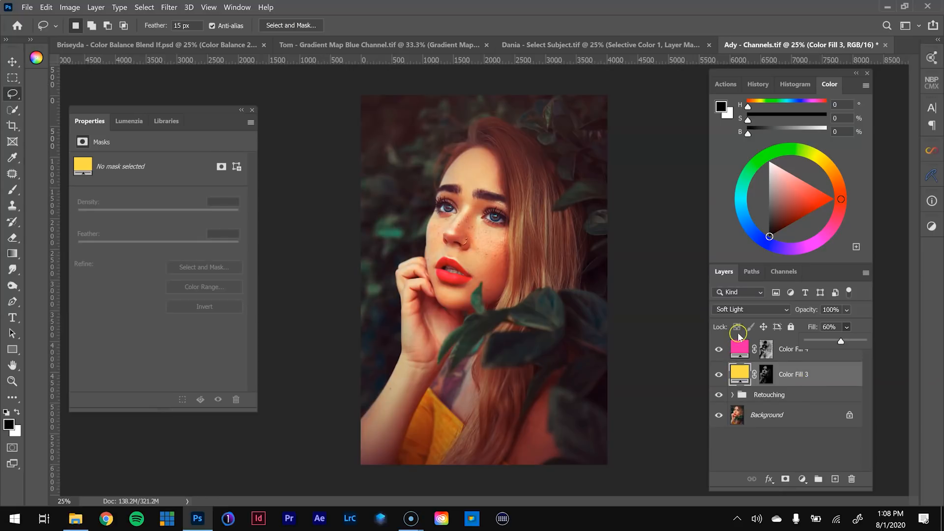
# - Revert the document history to the Layer Visibility state just before the two fill color changes
pyautogui.click(735, 90)
pyautogui.click(757, 85)
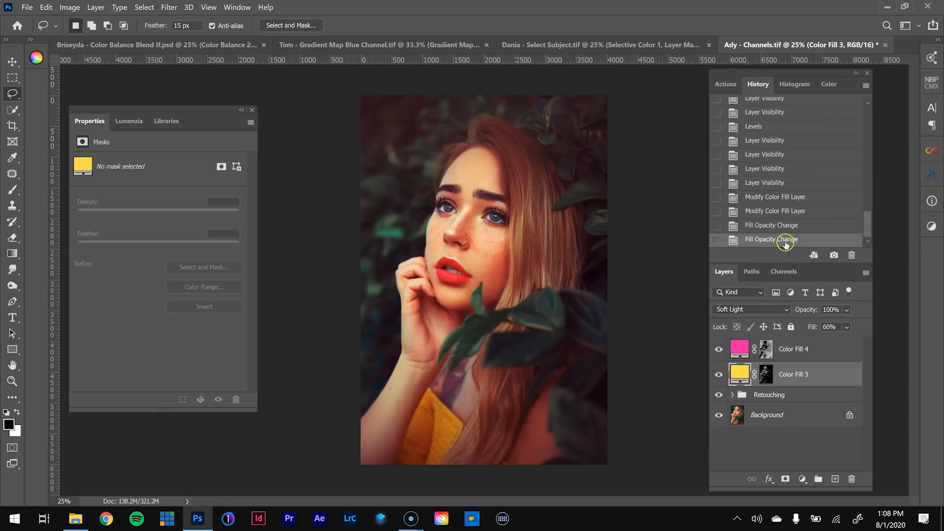
pyautogui.click(775, 184)
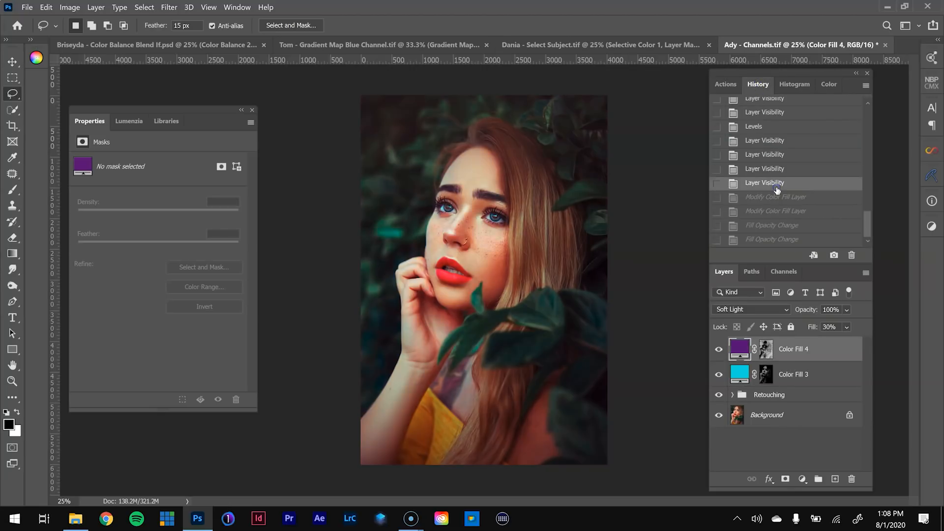
# - Group the purple and cyan fill layers and compare the portrait with the group off and on
pyautogui.keyDown('shift'); pyautogui.click(820, 379); pyautogui.keyUp('shift')
pyautogui.hotkey('ctrl', 'g')
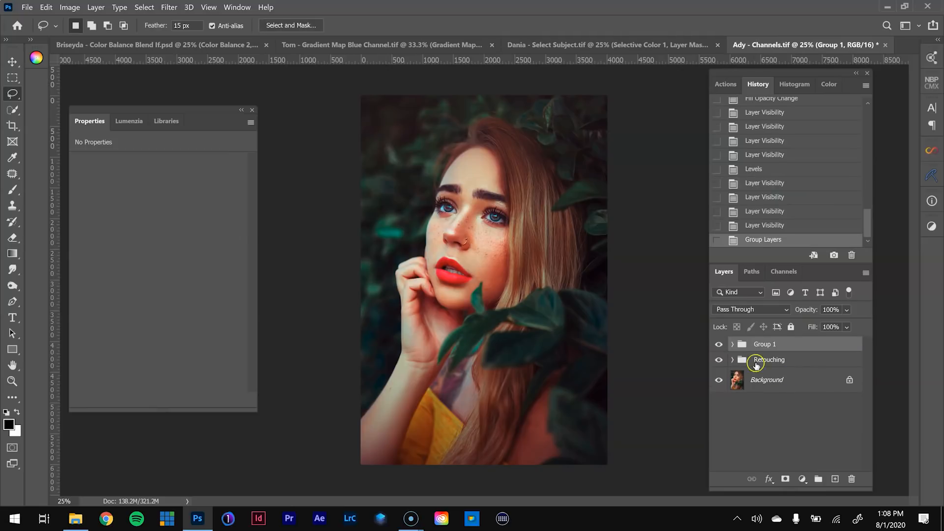
pyautogui.click(718, 344)
pyautogui.click(718, 344)
pyautogui.click(719, 346)
pyautogui.click(720, 345)
pyautogui.click(719, 344)
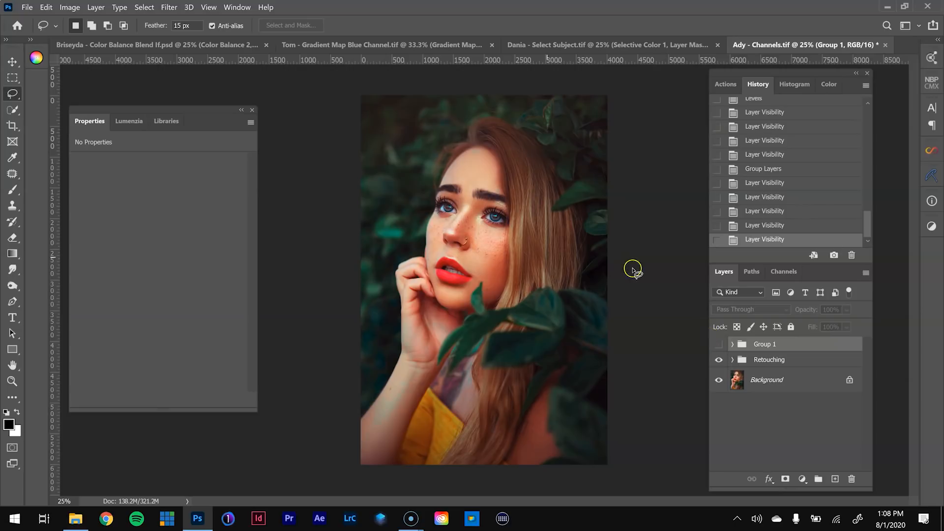
pyautogui.click(718, 345)
pyautogui.click(718, 347)
pyautogui.click(717, 347)
pyautogui.click(717, 347)
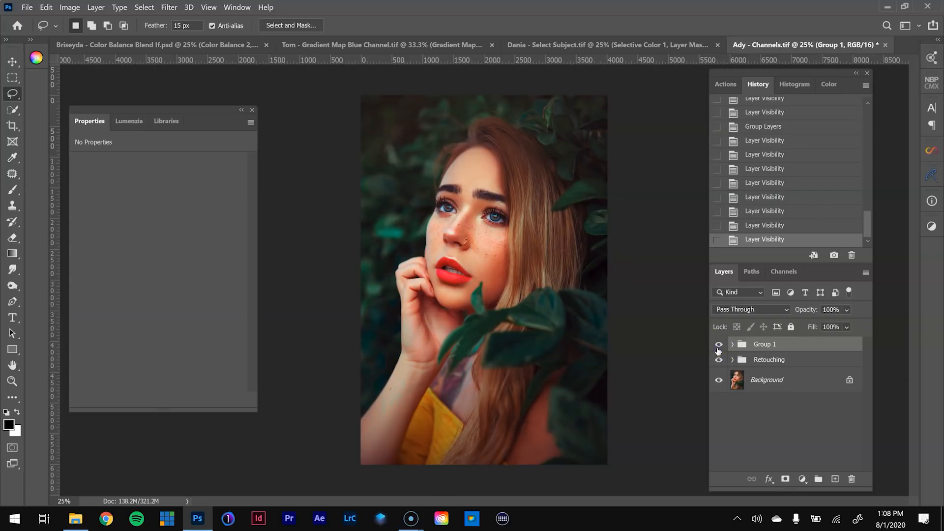
pyautogui.click(718, 348)
pyautogui.click(717, 348)
pyautogui.click(718, 346)
pyautogui.click(718, 347)
pyautogui.click(733, 344)
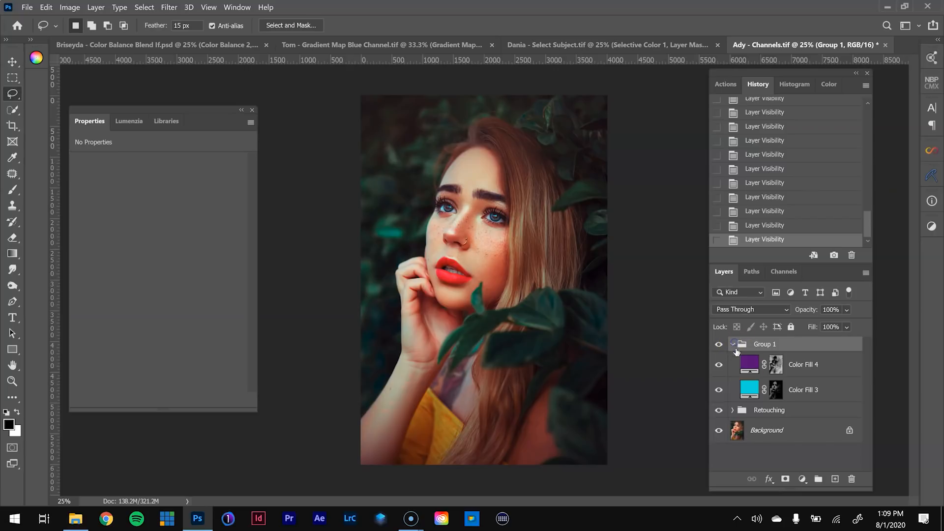
pyautogui.click(803, 480)
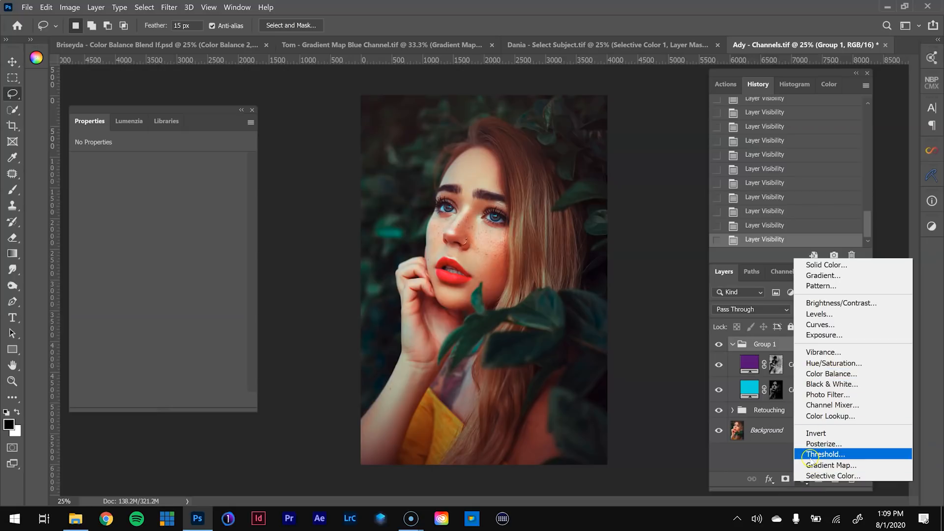
pyautogui.click(769, 447)
pyautogui.click(735, 344)
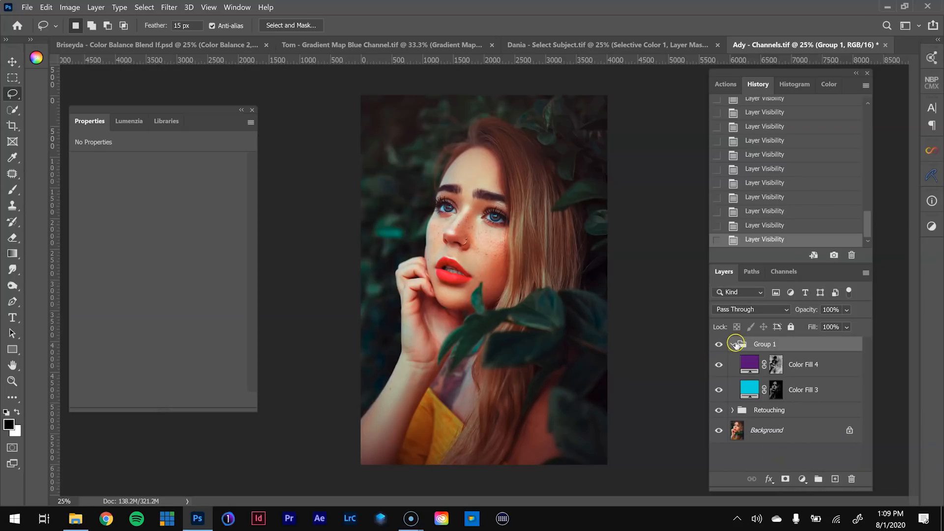